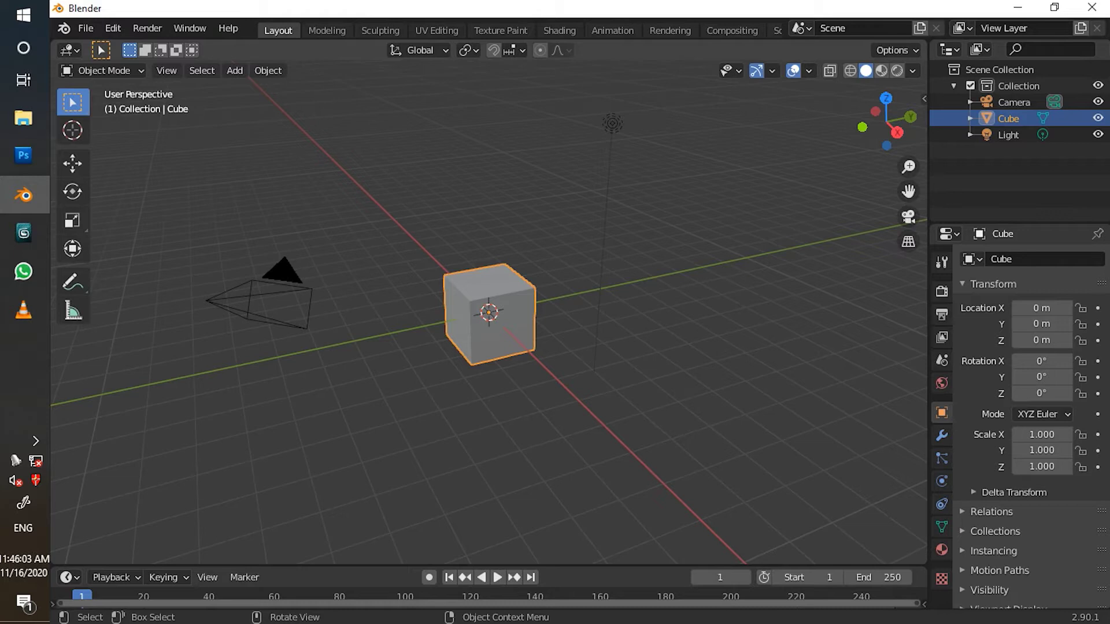
Enlarge the default cube uniformly to a scale of about -1.848 on all three axes
middle_drag(520, 289, 546, 299)
mouse_move(601, 271)
middle_down()
mouse_move(577, 271)
mouse_move(615, 268)
mouse_move(581, 266)
middle_up()
key(s)
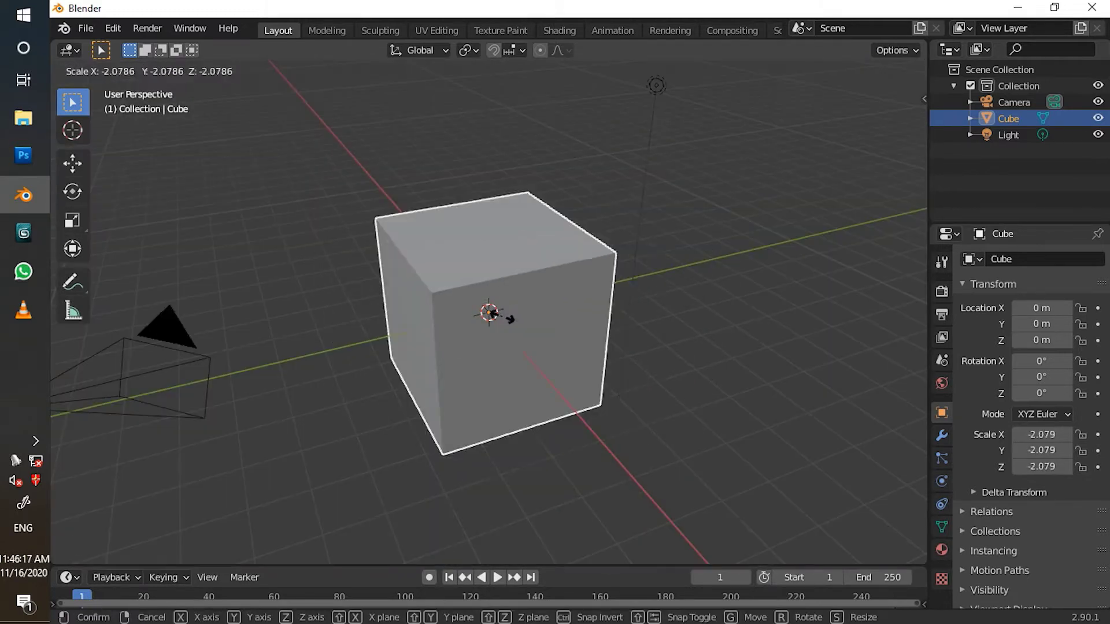
click(501, 315)
Scale the cube along the X axis only, thinning it to an X scale of about -0.451
middle_drag(501, 315, 590, 358)
middle_drag(590, 285, 592, 285)
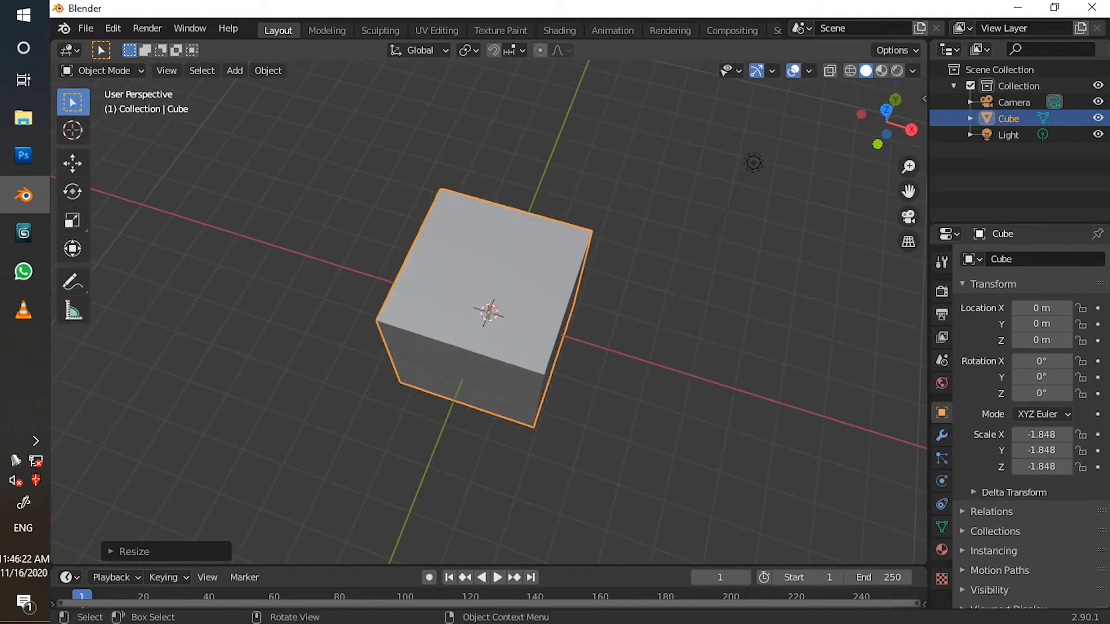
key(s)
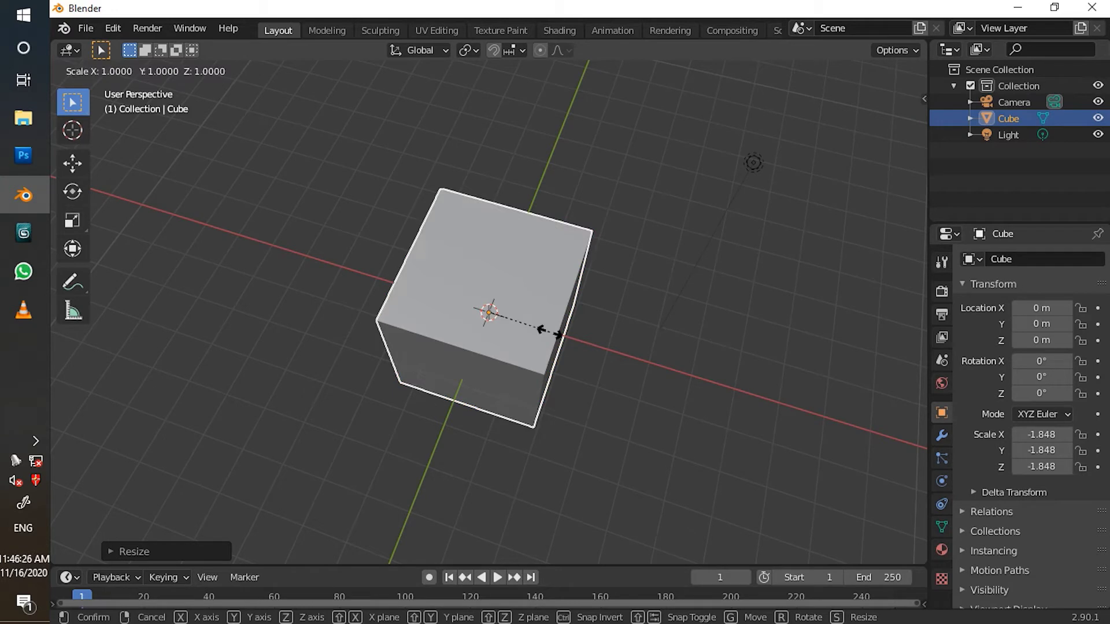
key(x)
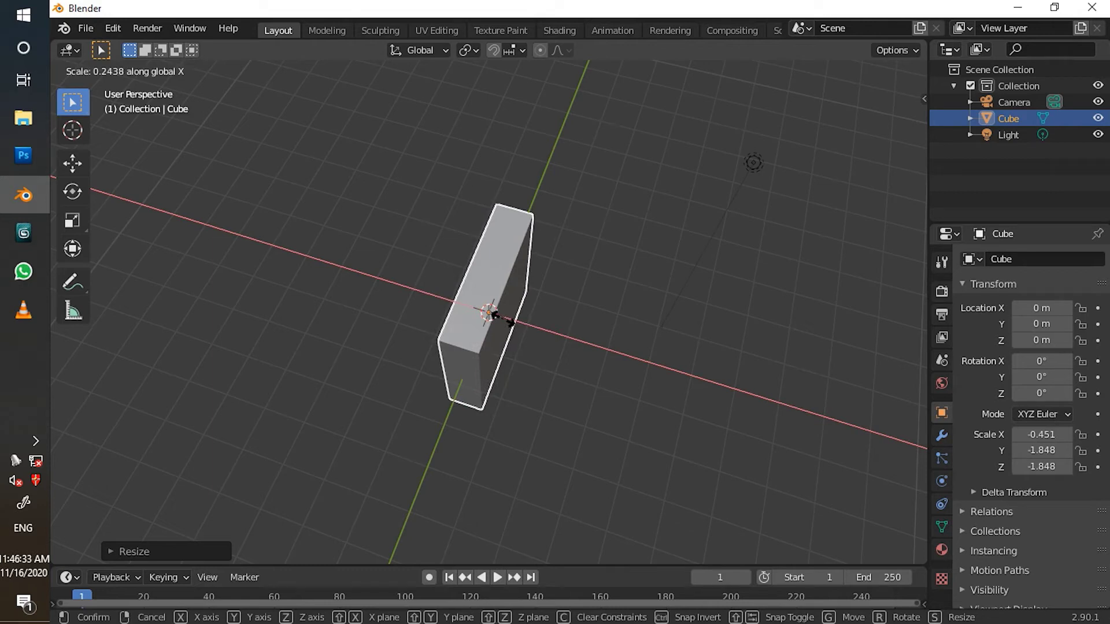
click(503, 319)
Stretch the thinned cube along the Y axis only to a Y scale of about -9.561
middle_drag(503, 319, 362, 255)
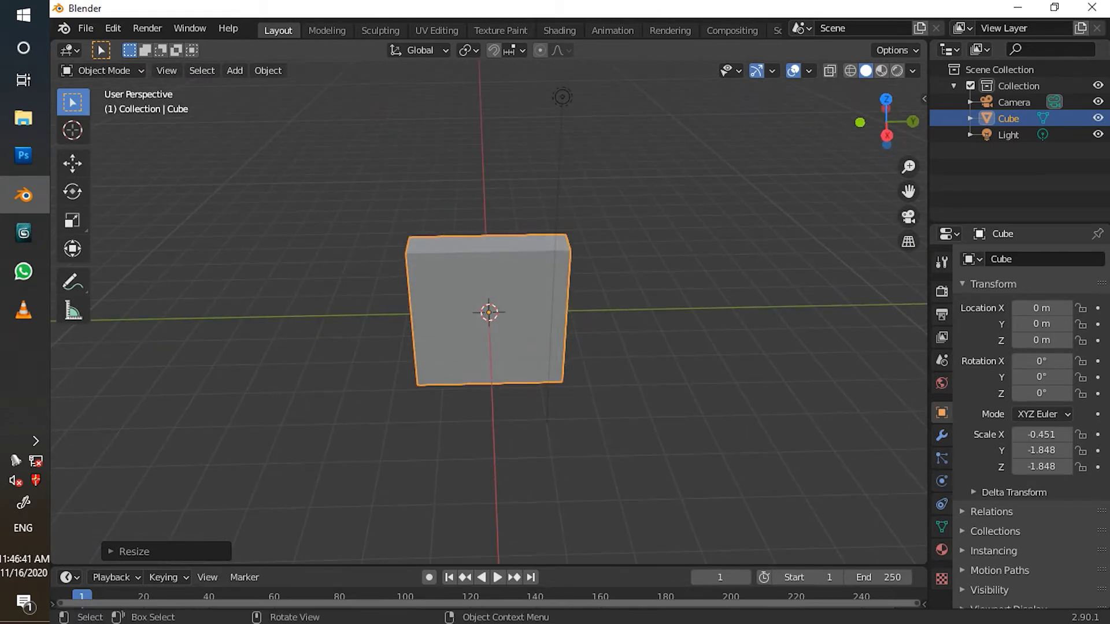
key(s)
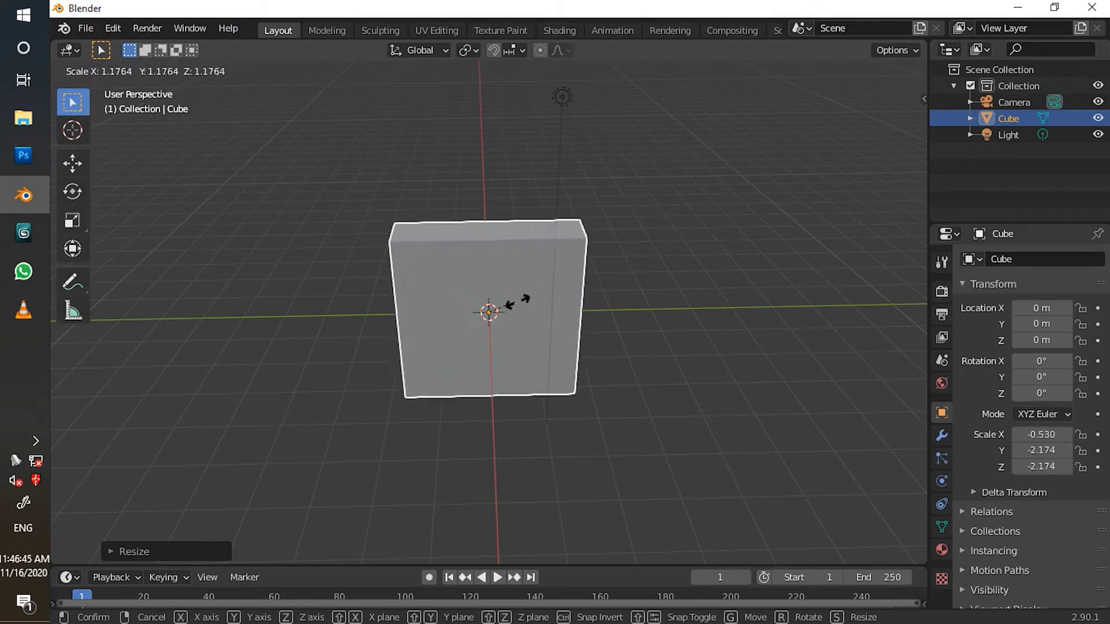
key(y)
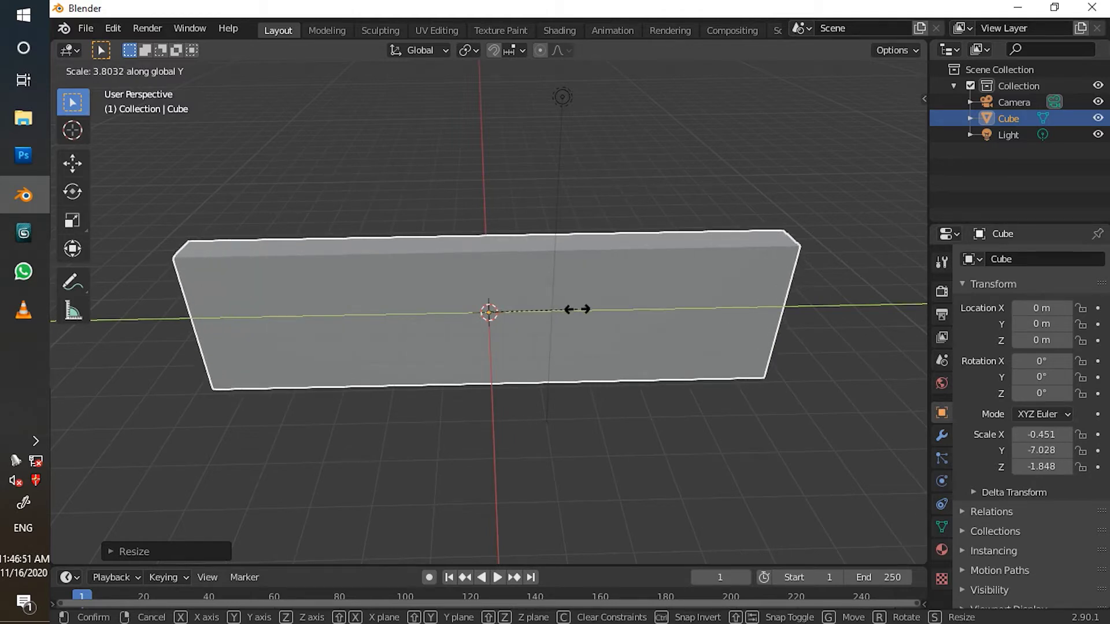
click(607, 312)
Thin the long slab further along the X axis to an X scale of about -0.229
middle_drag(491, 289, 670, 347)
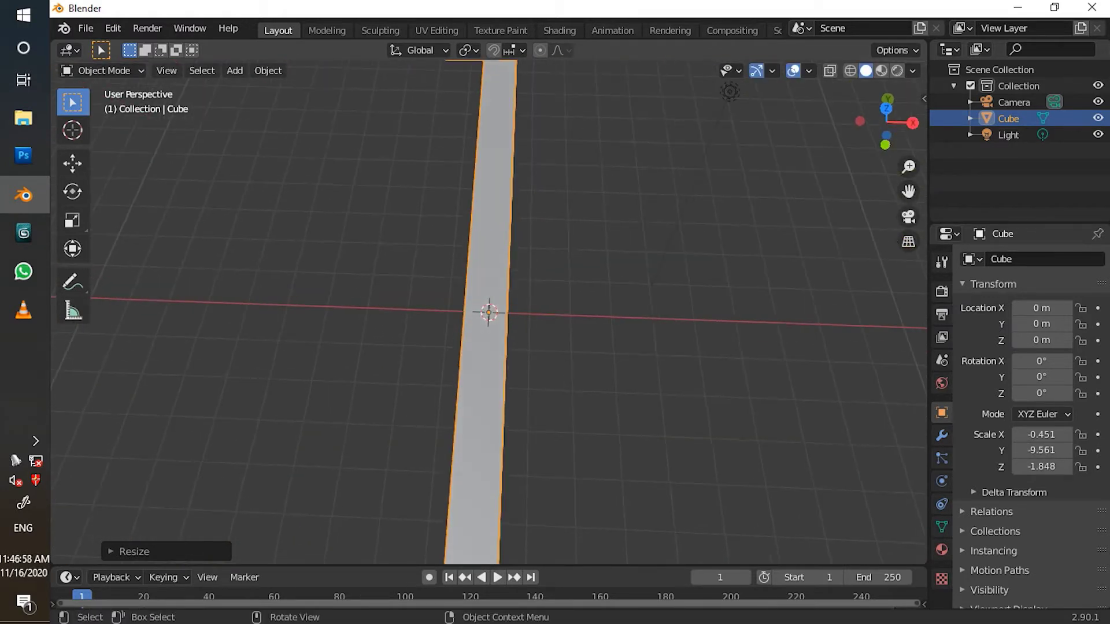
key(s)
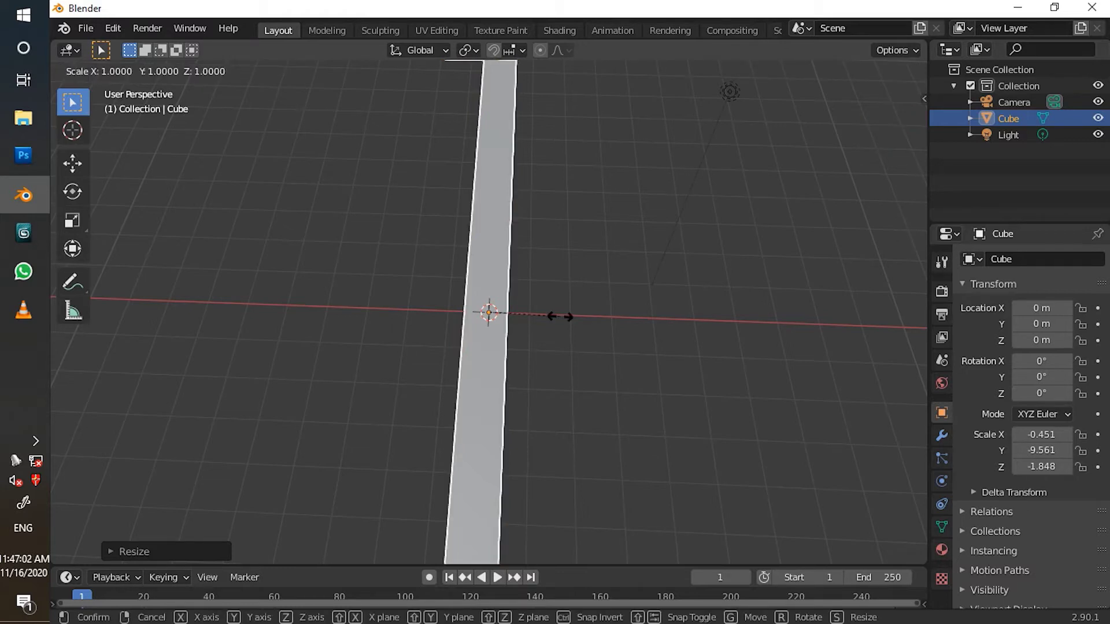
key(x)
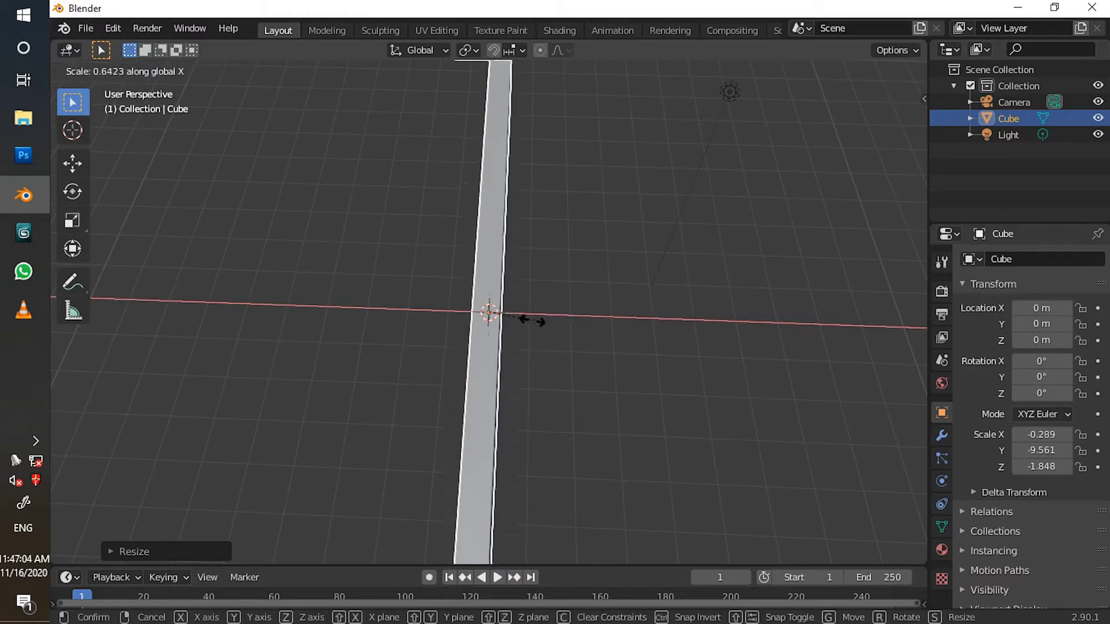
click(524, 321)
middle_drag(523, 321, 382, 364)
scroll(432, 304, down, 4)
middle_drag(312, 289, 169, 209)
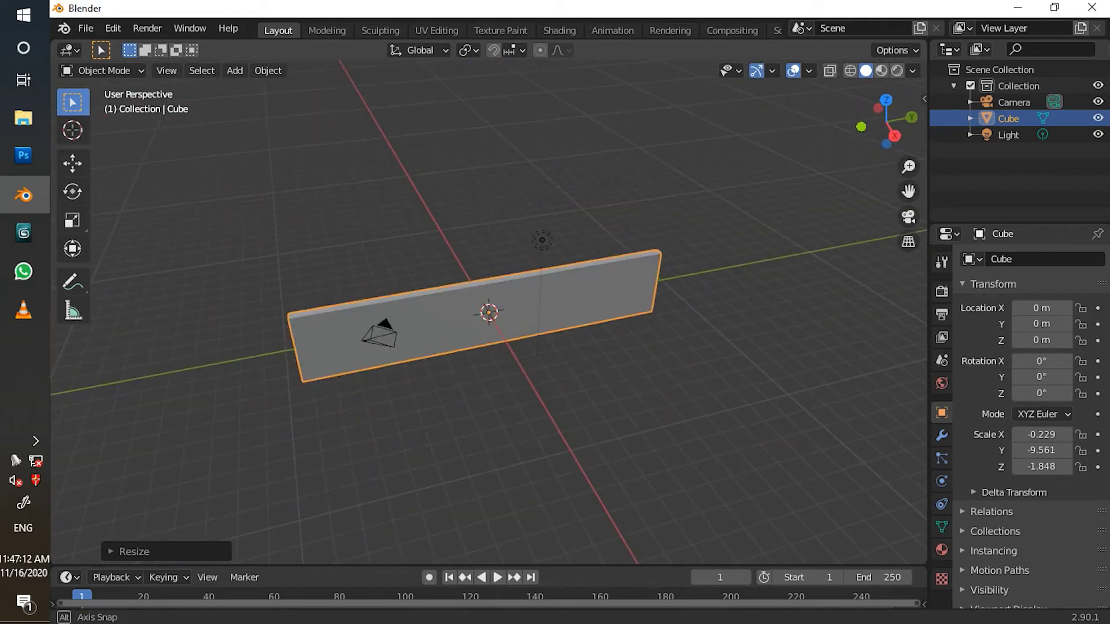
middle_drag(369, 278, 304, 280)
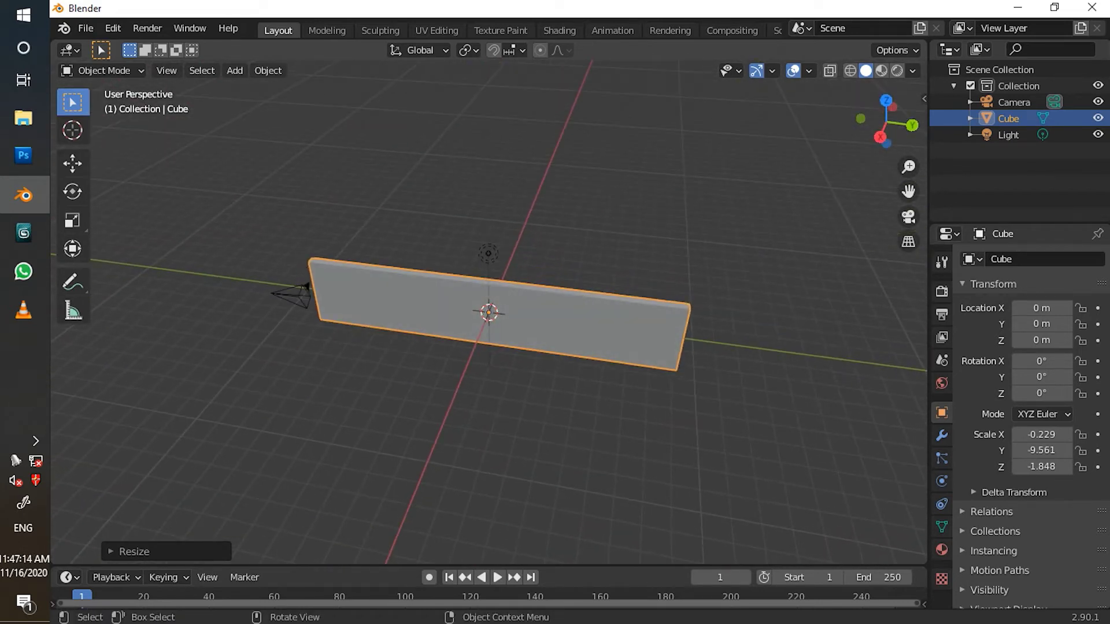
middle_drag(370, 289, 386, 293)
middle_drag(293, 280, 317, 276)
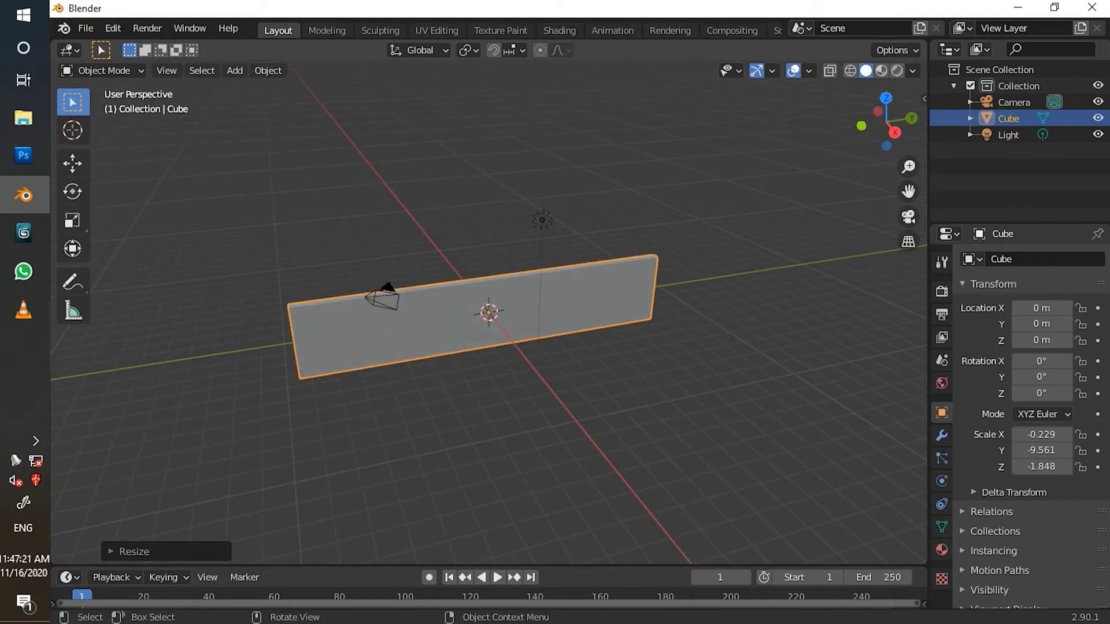
middle_drag(489, 312, 440, 316)
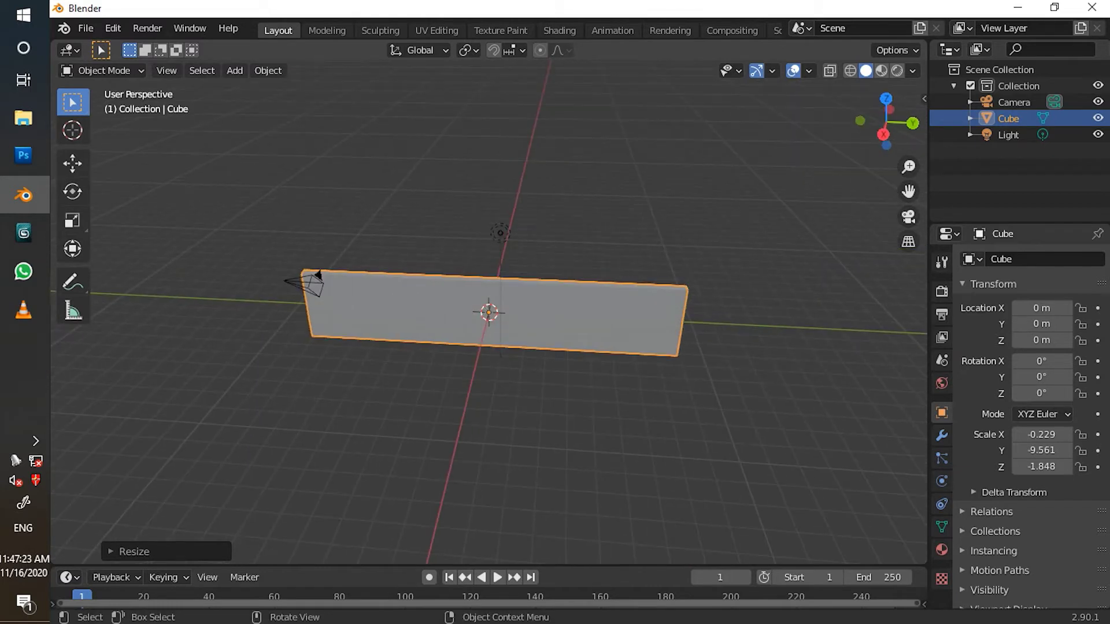
Enter Edit Mode on the slab and select its entire mesh
click(101, 71)
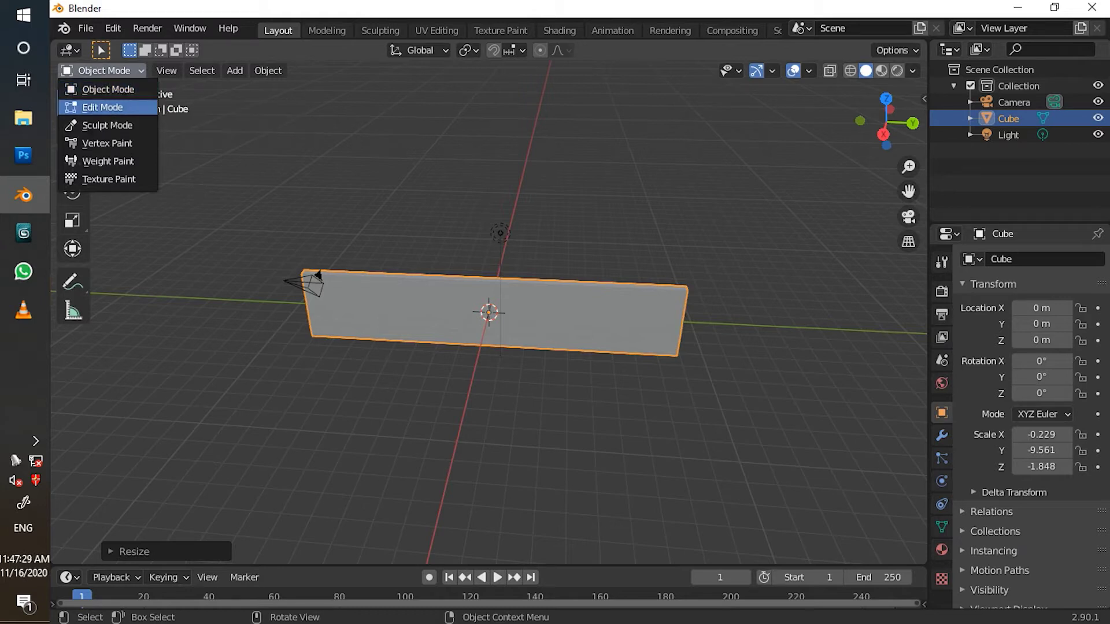
click(102, 106)
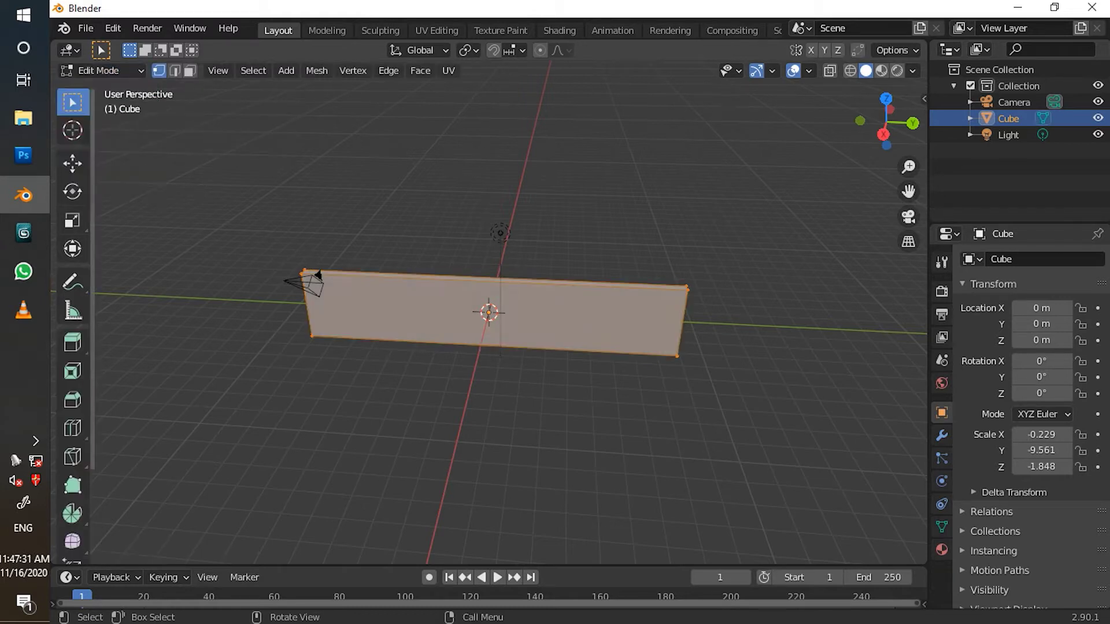
middle_drag(462, 370, 550, 351)
middle_drag(636, 405, 728, 405)
click(312, 344)
middle_drag(346, 381, 408, 390)
scroll(406, 382, up, 1)
key(a)
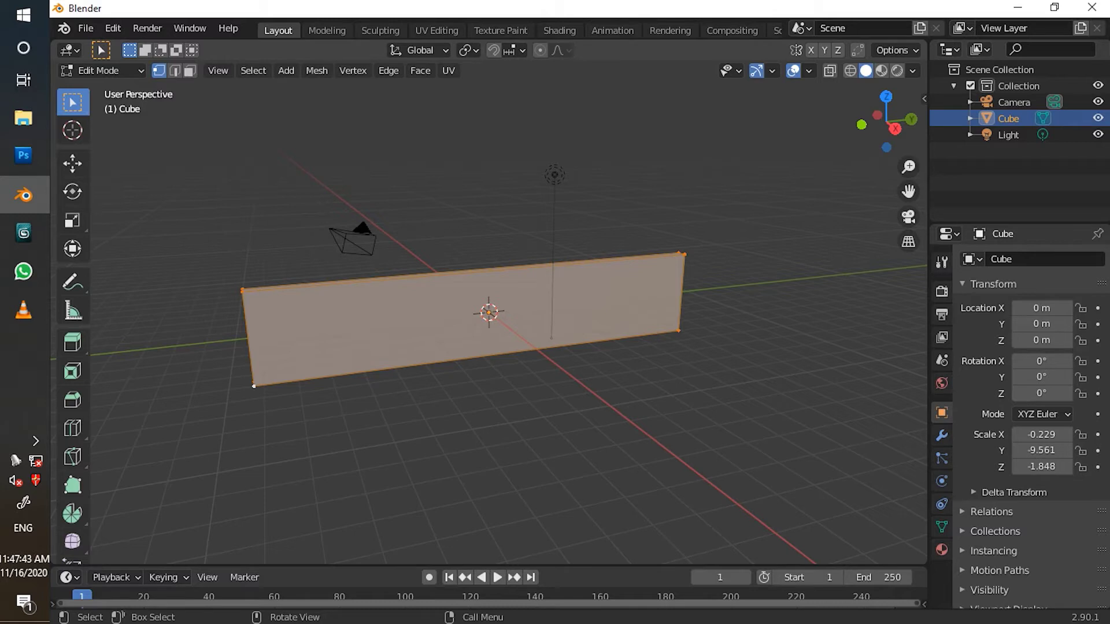
Add two vertical loop cuts across the slab's length and slide them toward the negative Y end, with the outer cut close to that end
key(ctrl+r)
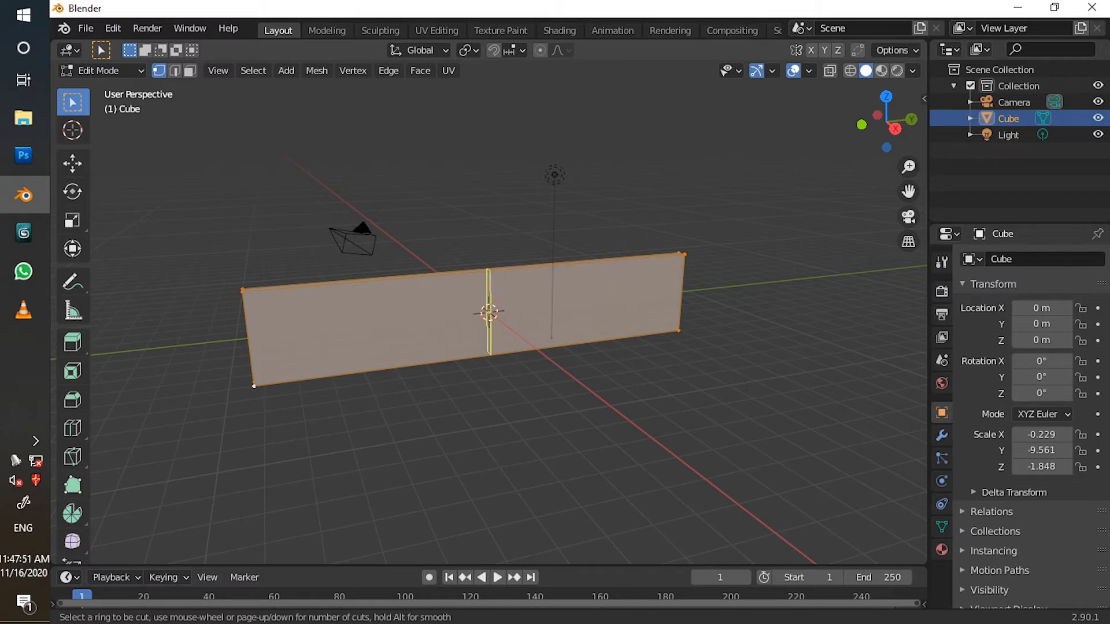
scroll(489, 312, up, 1)
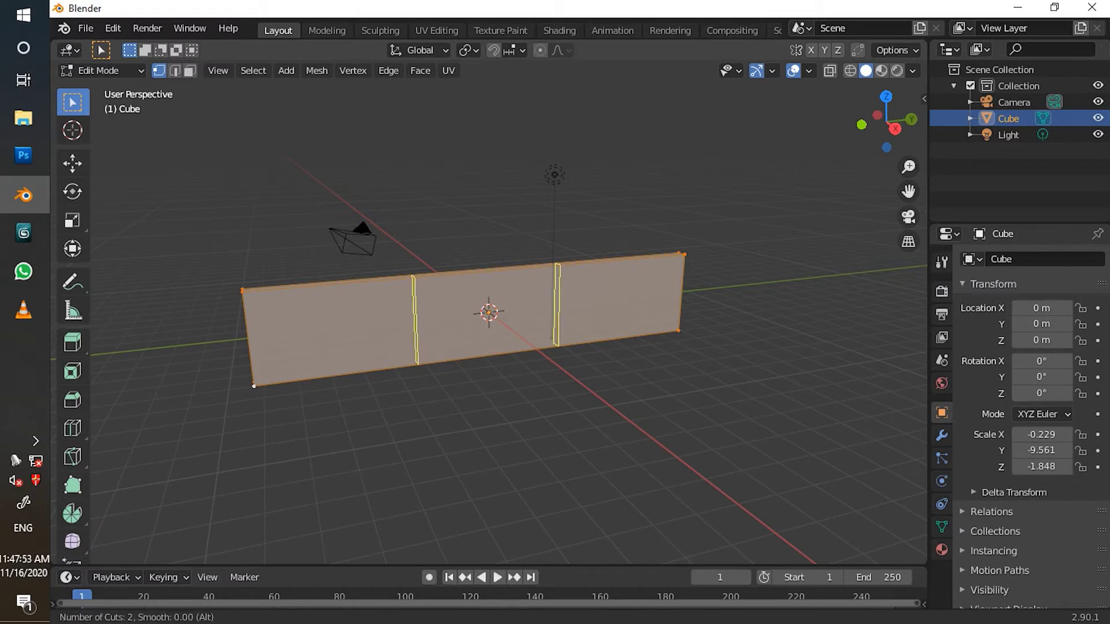
scroll(488, 312, up, 5)
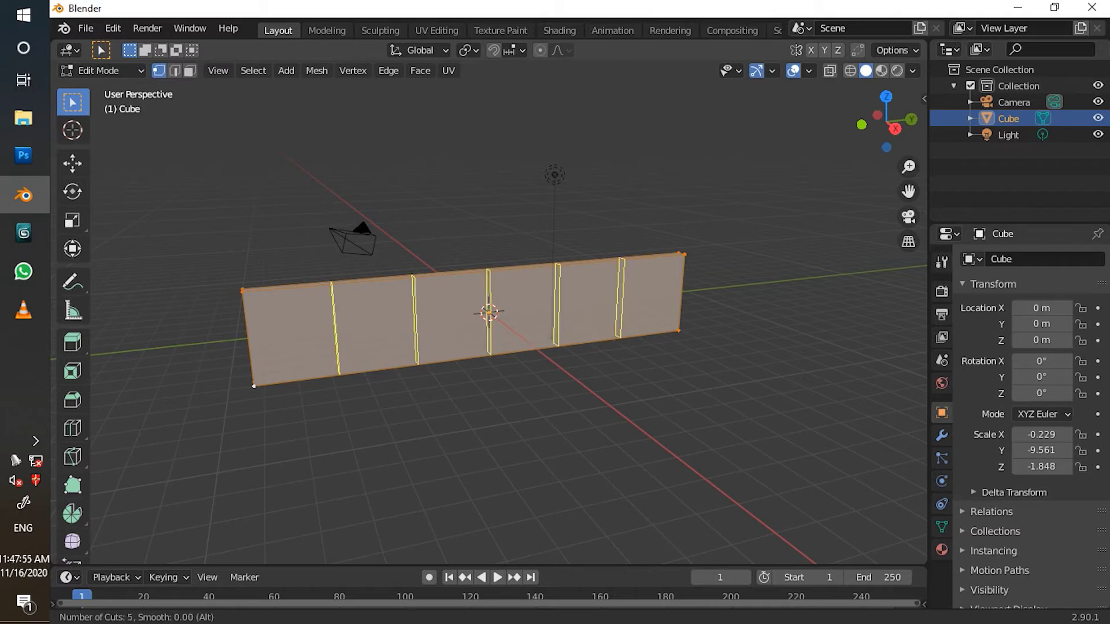
scroll(488, 312, down, 5)
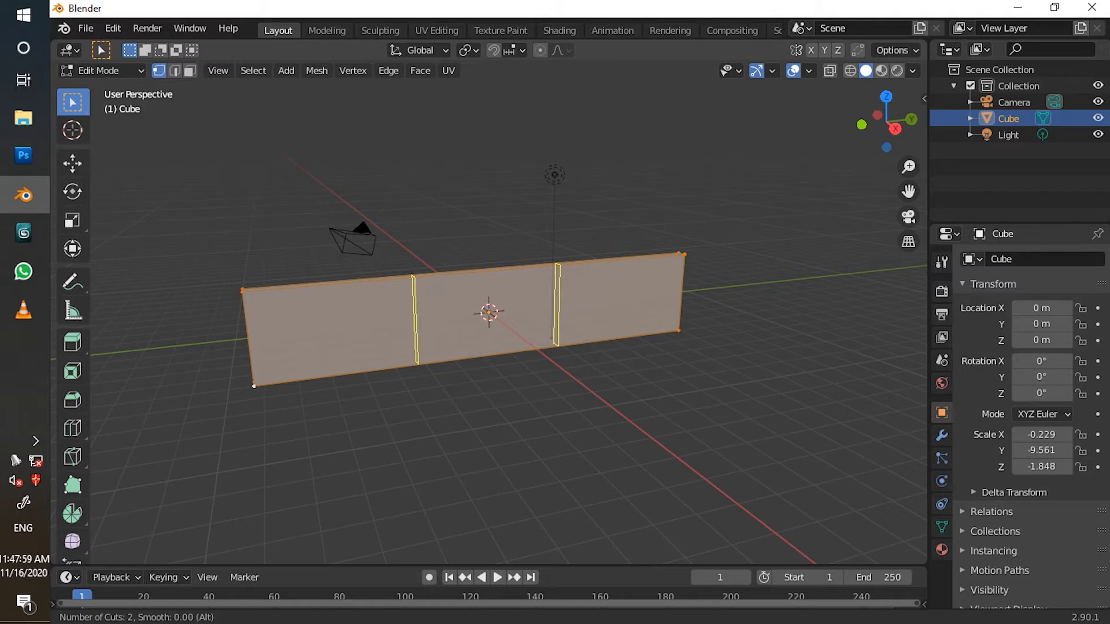
click(496, 294)
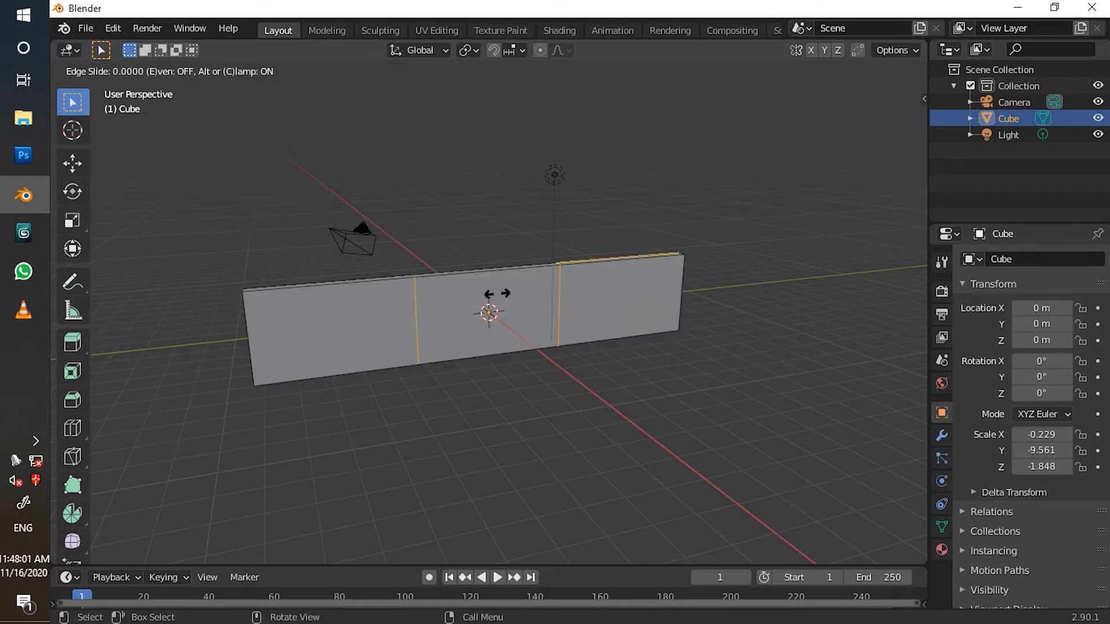
mouse_move(353, 318)
mouse_down()
mouse_move(337, 322)
mouse_move(351, 324)
mouse_up()
Select only the loop cut nearer the slab's middle
middle_drag(352, 324, 384, 247)
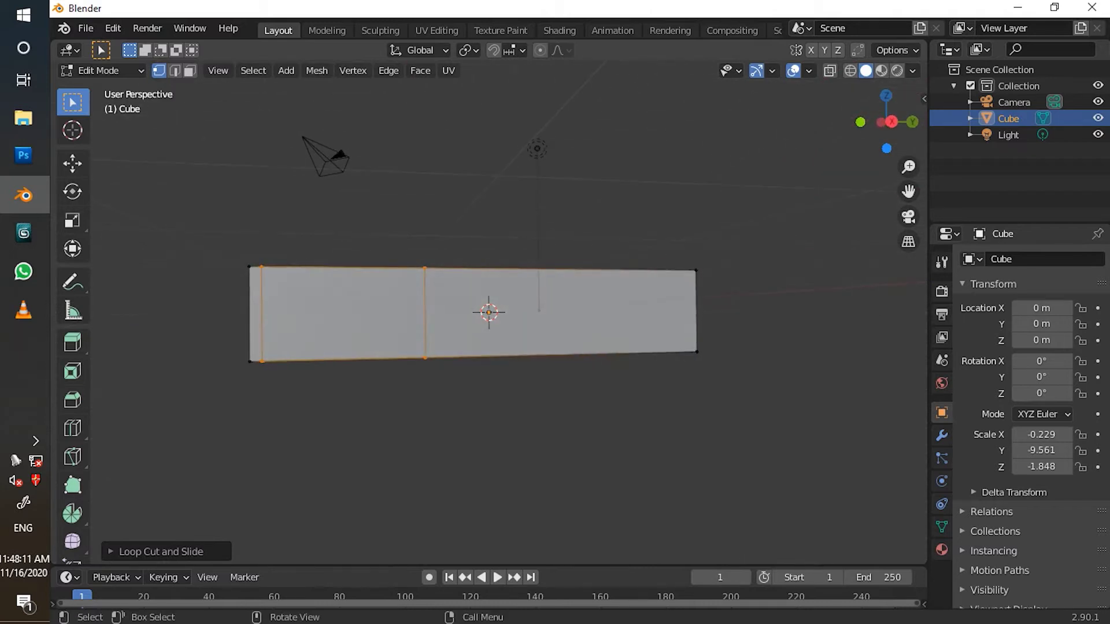
drag(393, 428, 473, 225)
middle_drag(472, 226, 461, 266)
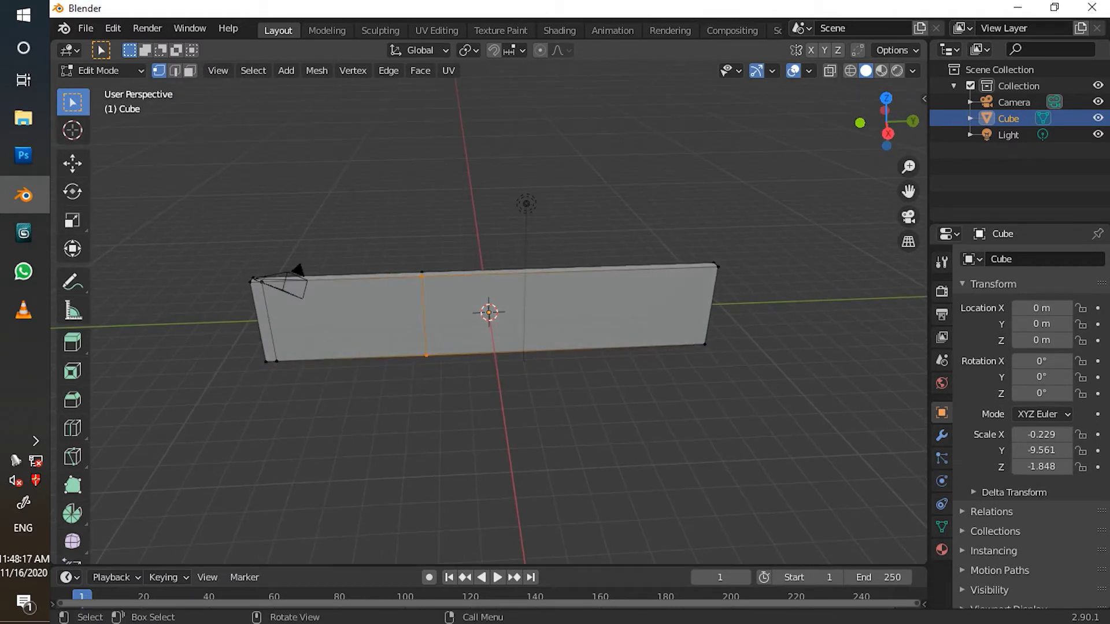
key(g)
key(y)
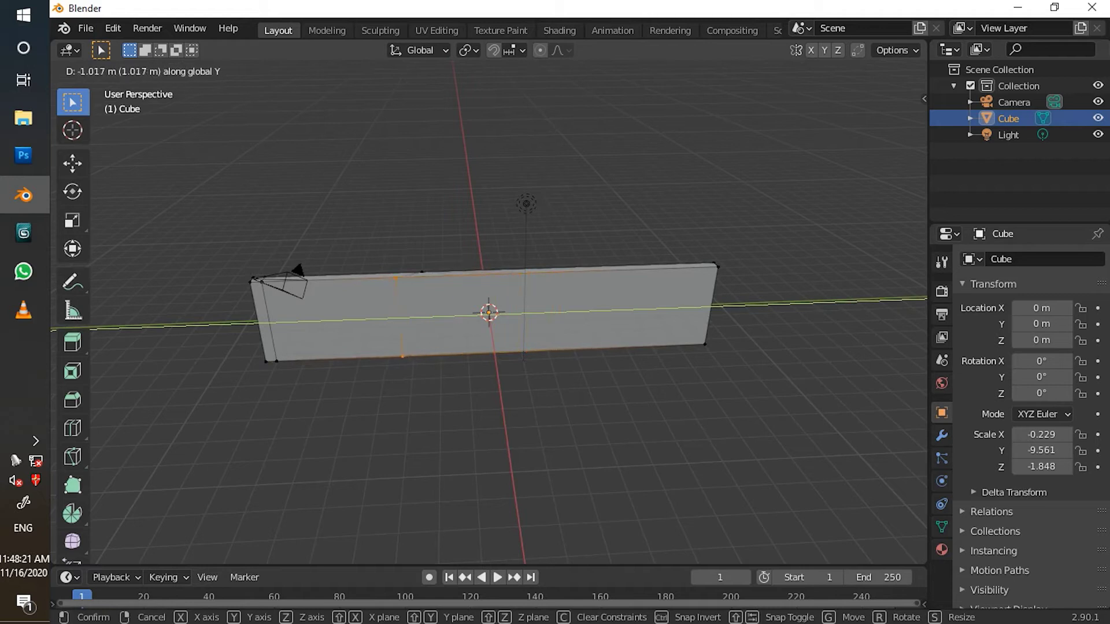
key(Return)
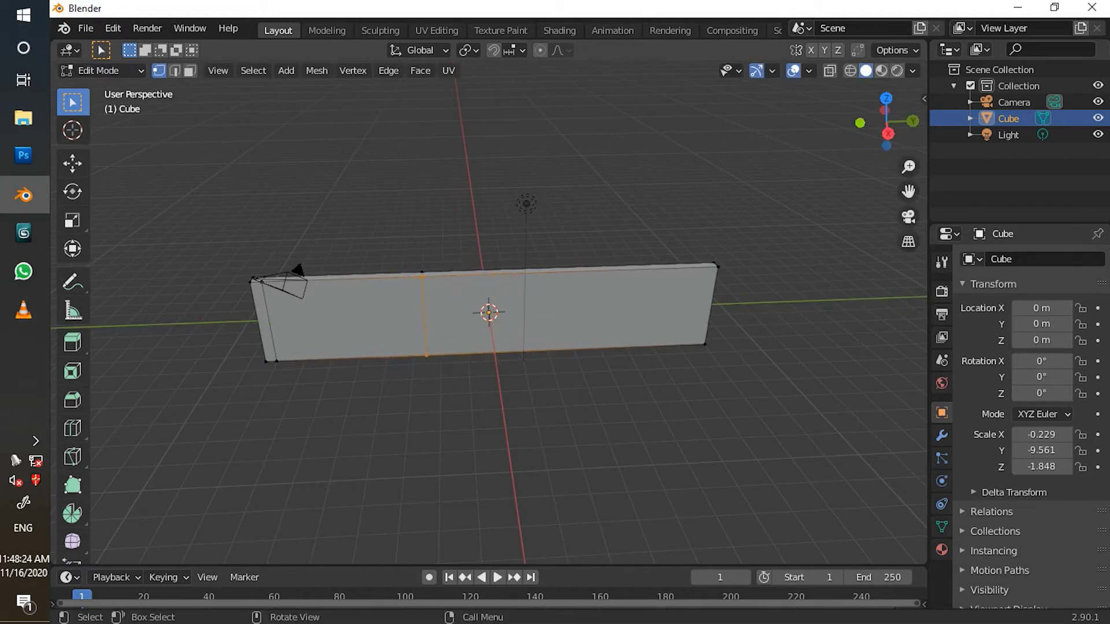
Turn on X-ray and, in the right orthographic view, move the selected edge loop along Y until it sits close to the positive Y end
key(alt)
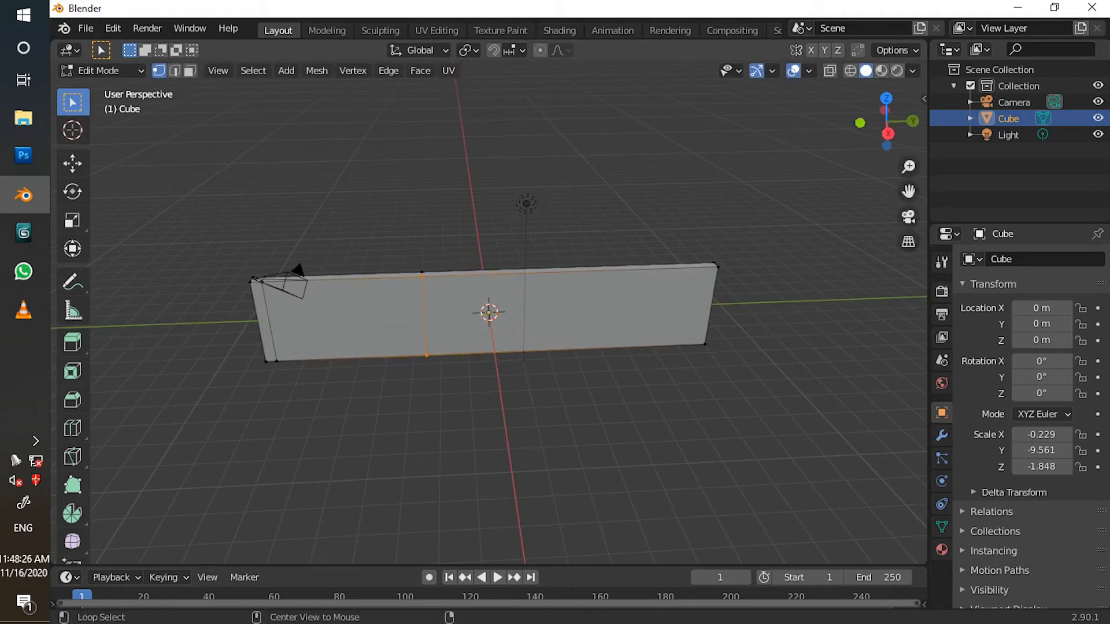
key(alt+z)
mouse_move(489, 347)
middle_down()
mouse_move(477, 289)
mouse_move(529, 315)
mouse_move(488, 334)
middle_up()
key(KP_1)
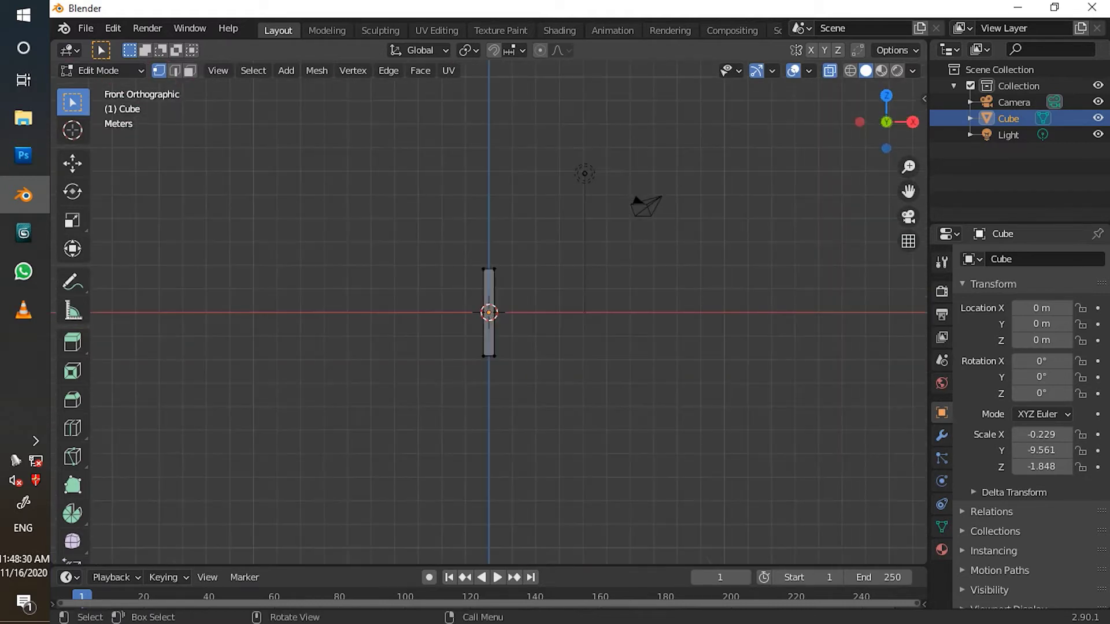
key(KP_3)
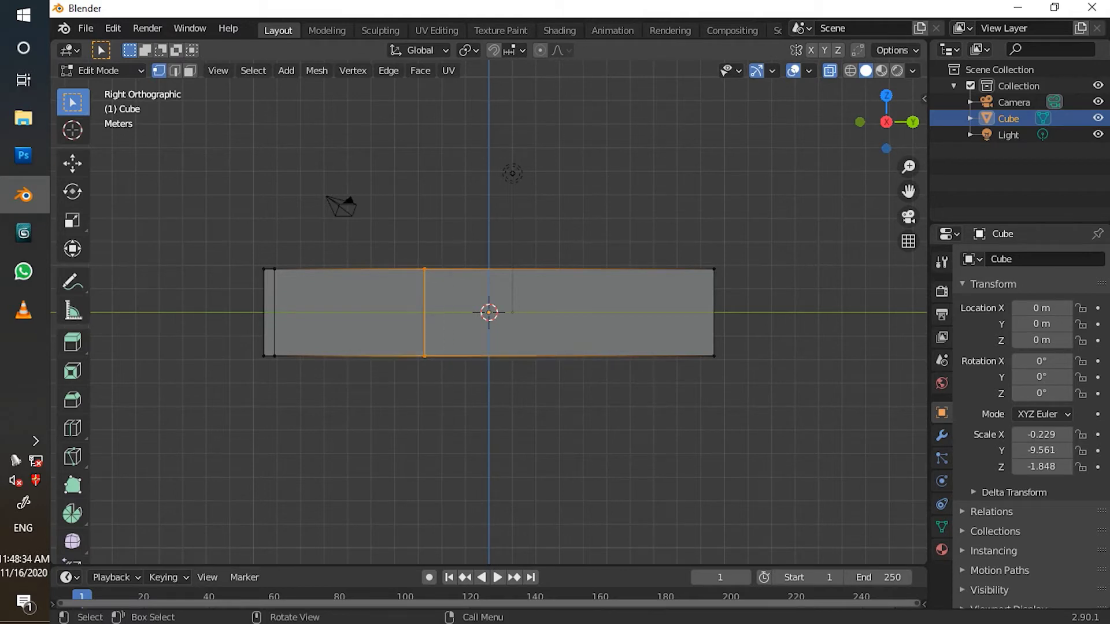
key(g)
key(y)
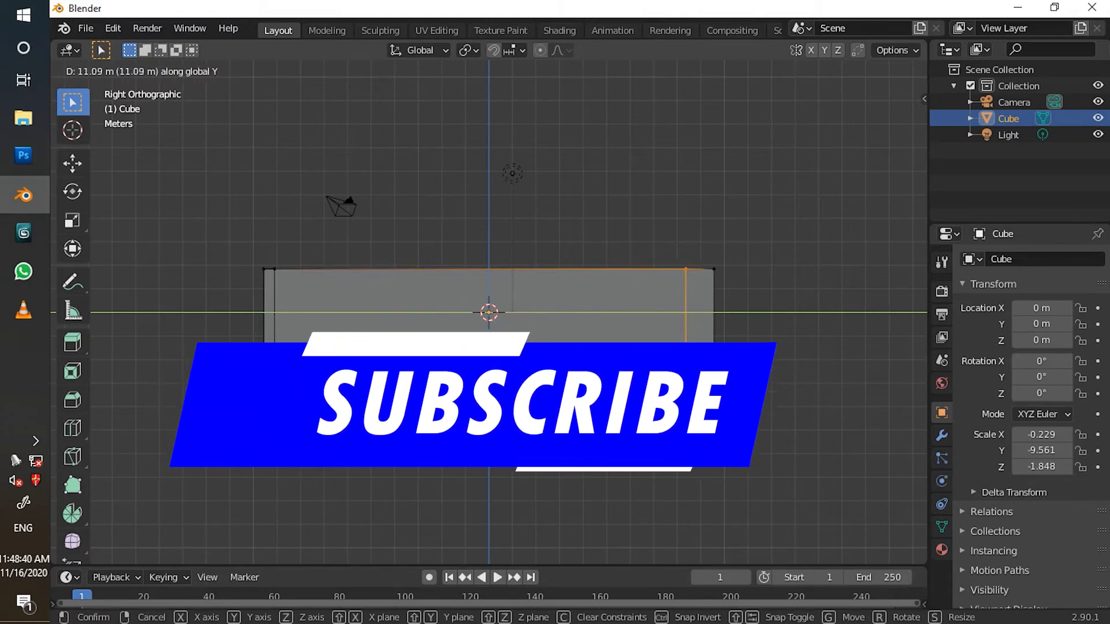
key(Return)
middle_drag(489, 312, 668, 396)
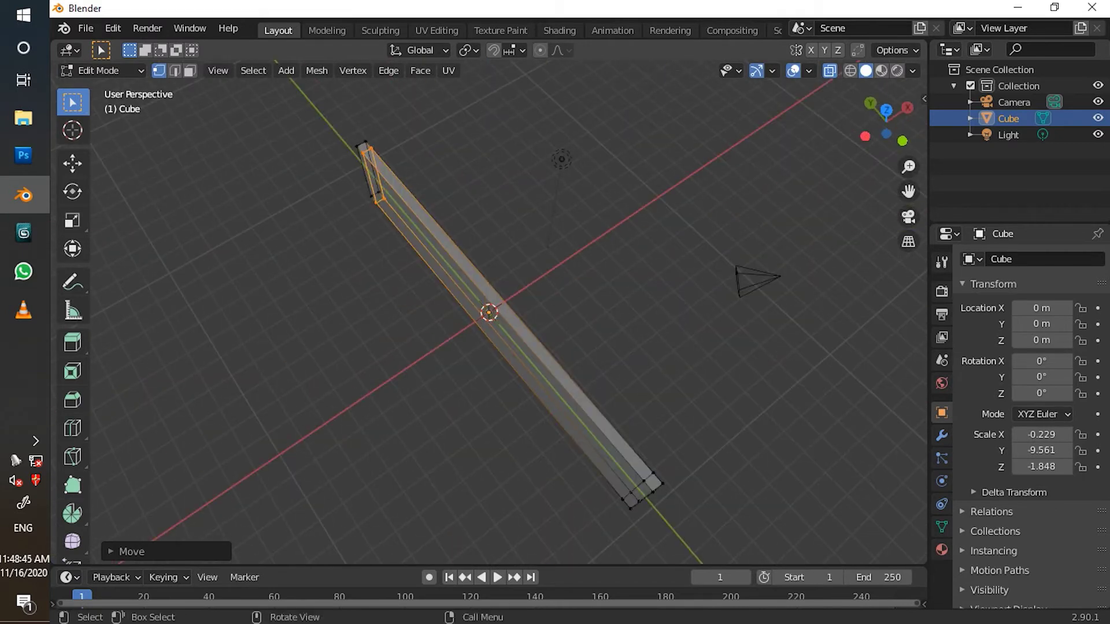
key(KP_7)
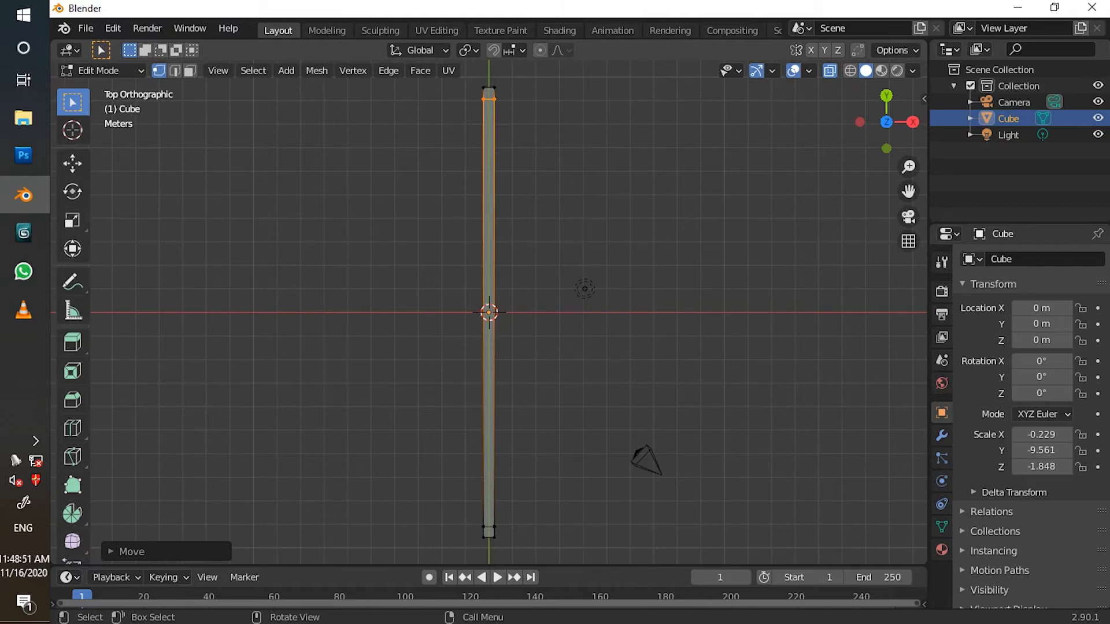
scroll(489, 312, down, 2)
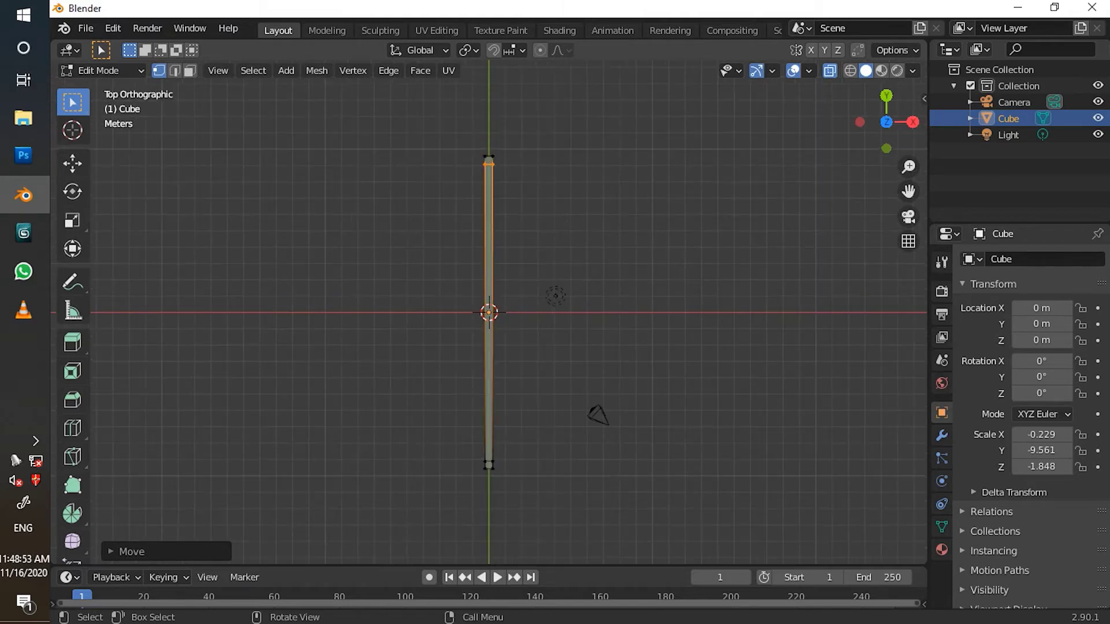
shift+middle_drag(489, 312, 599, 328)
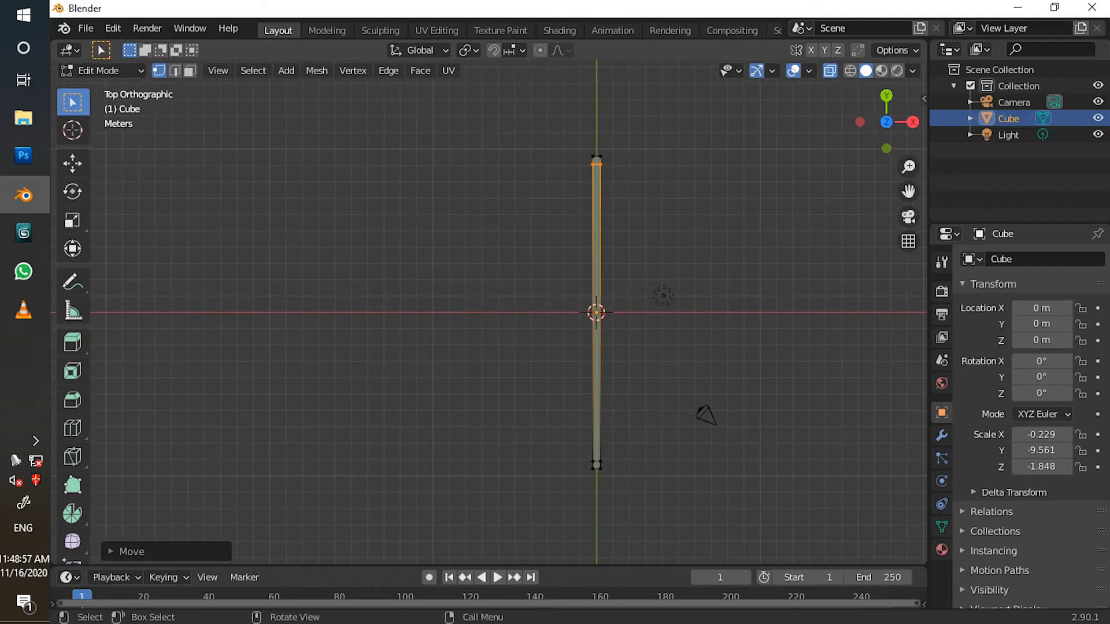
middle_drag(520, 347, 707, 211)
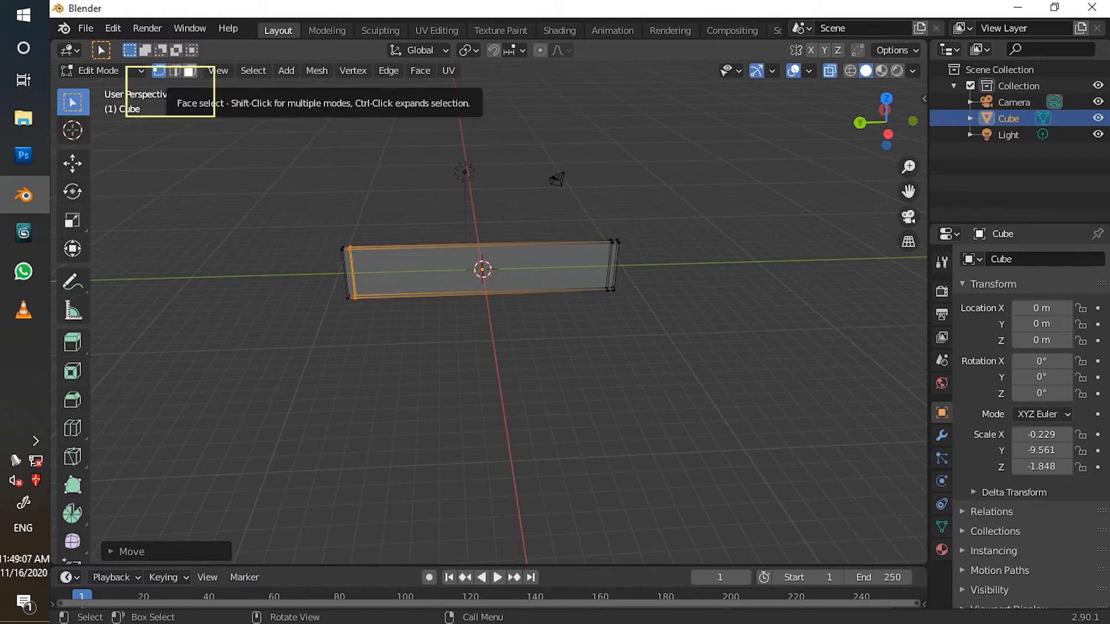
In face select mode, select the narrow inner side face at the slab's negative Y end and extrude it about 12.5 m toward negative X
click(189, 71)
middle_drag(439, 324, 523, 311)
scroll(523, 311, up, 3)
scroll(491, 312, up, 1)
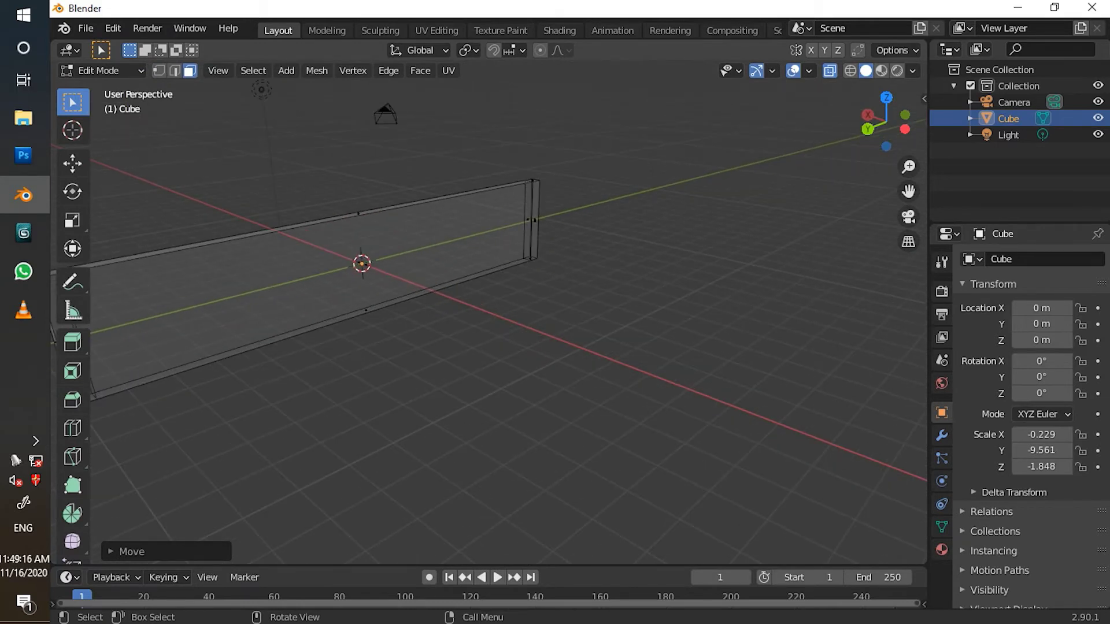
click(535, 220)
middle_drag(535, 220, 465, 251)
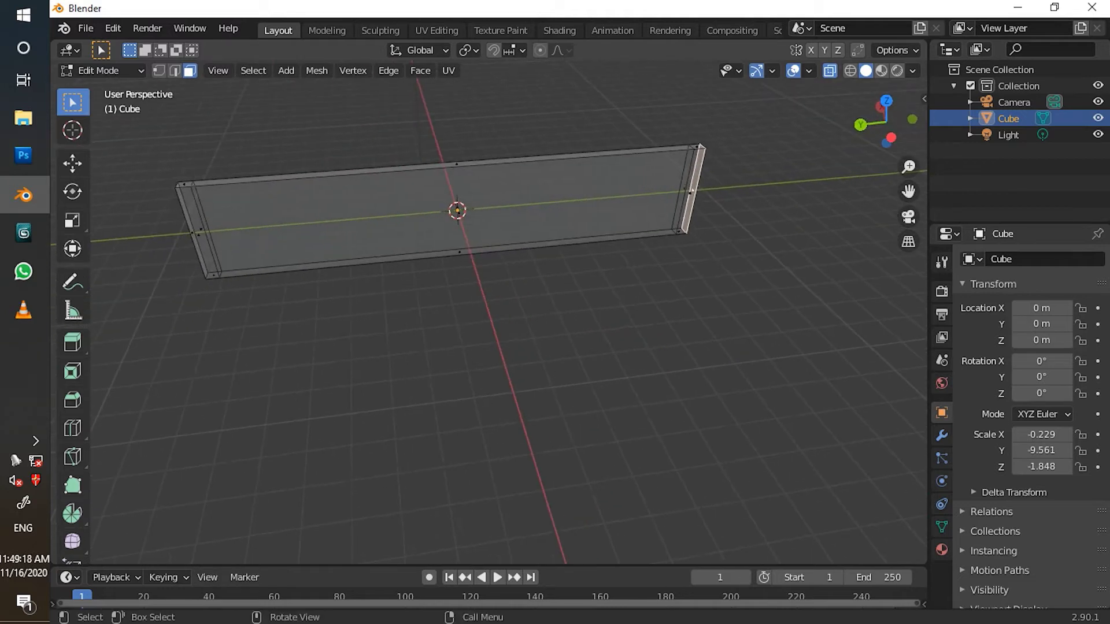
click(690, 193)
middle_drag(690, 193, 688, 188)
middle_drag(592, 340, 609, 340)
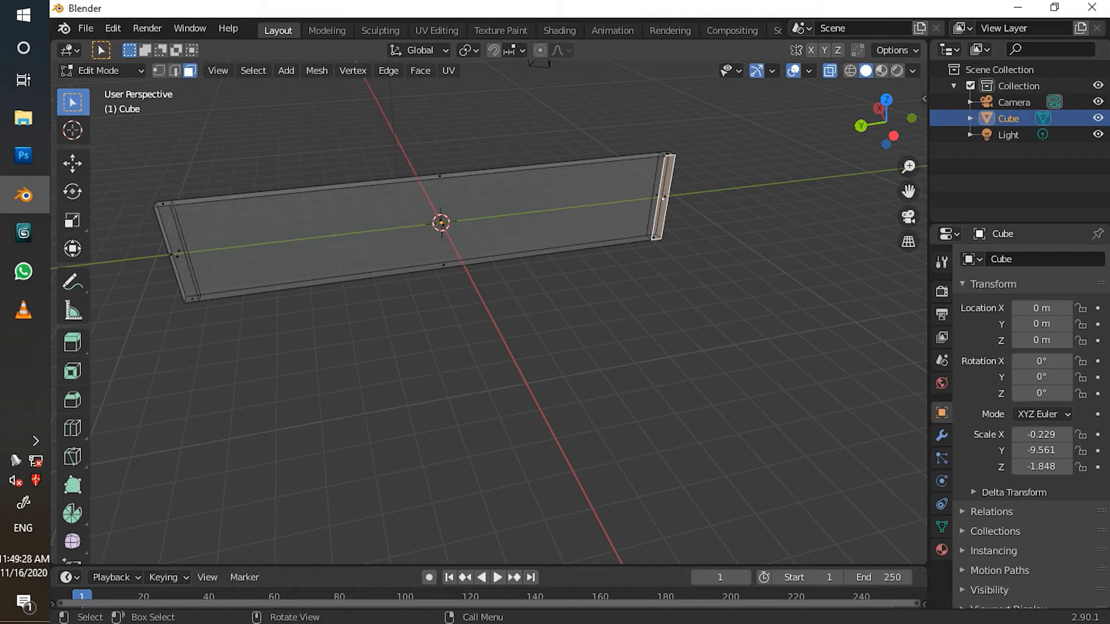
key(e)
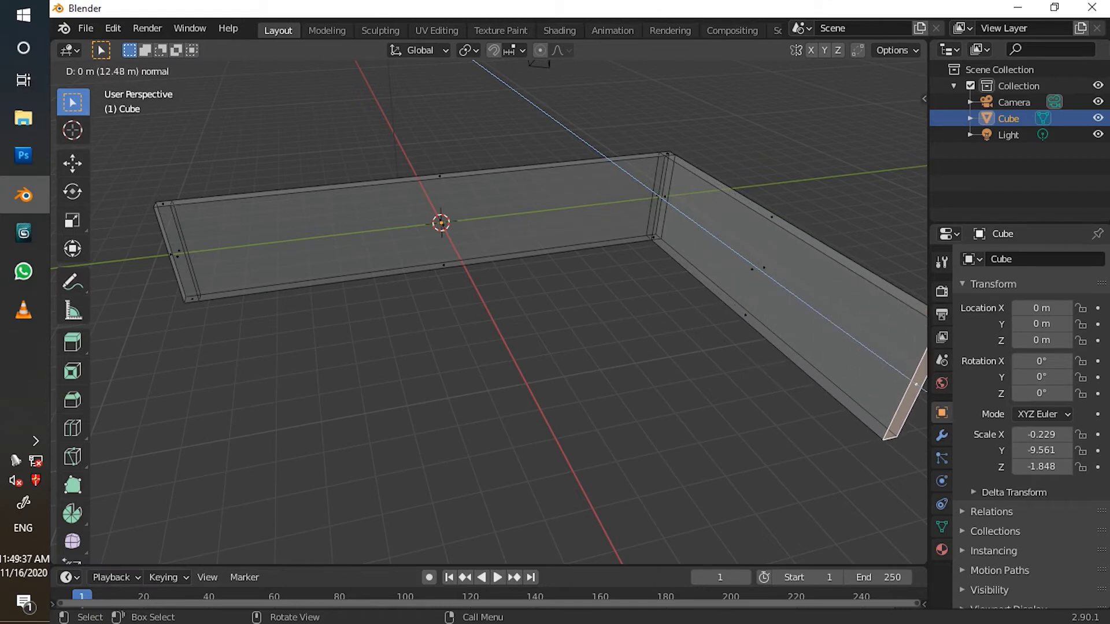
key(Return)
Lengthen the new side wall by moving its end face along negative X about 9 m, plus a further 0.5 m or so
scroll(488, 312, down, 3)
middle_drag(488, 312, 539, 374)
middle_drag(457, 254, 468, 214)
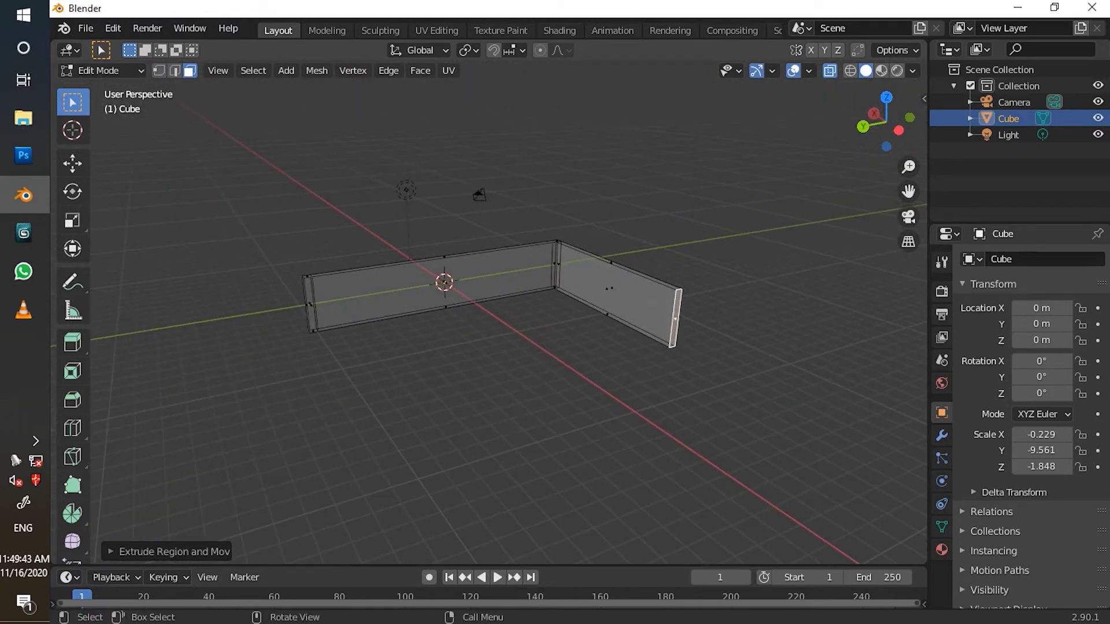
key(g)
key(x)
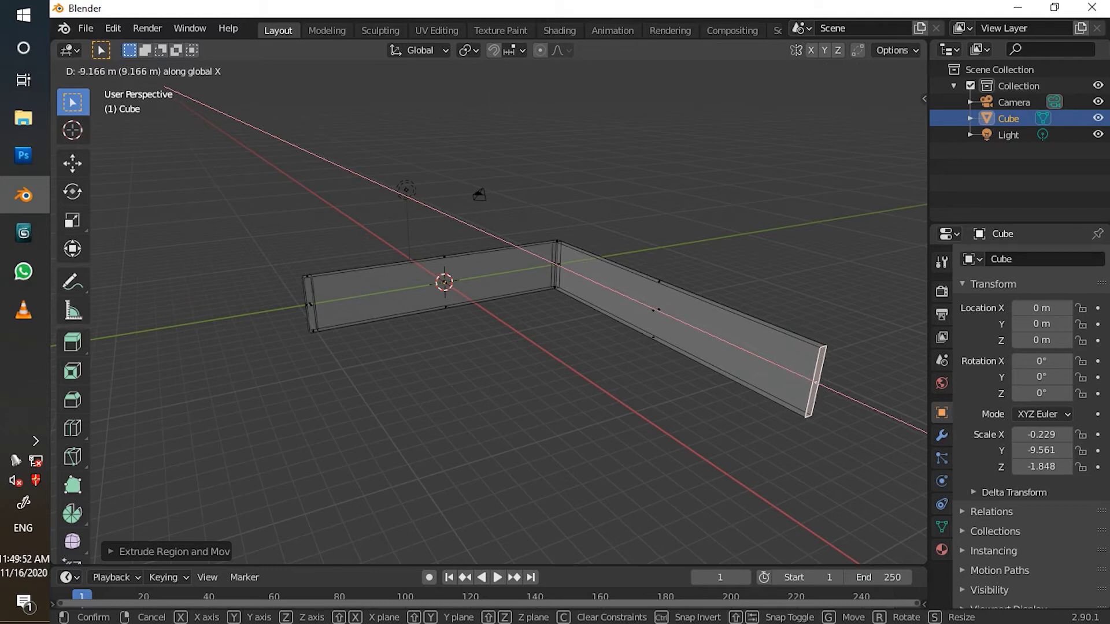
key(Return)
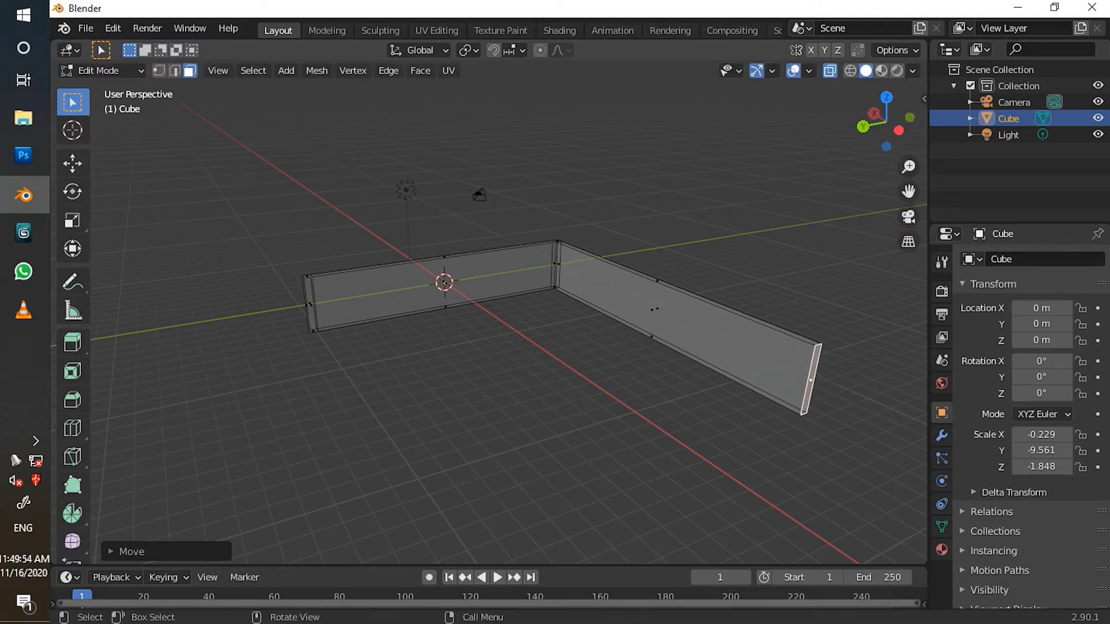
key(g)
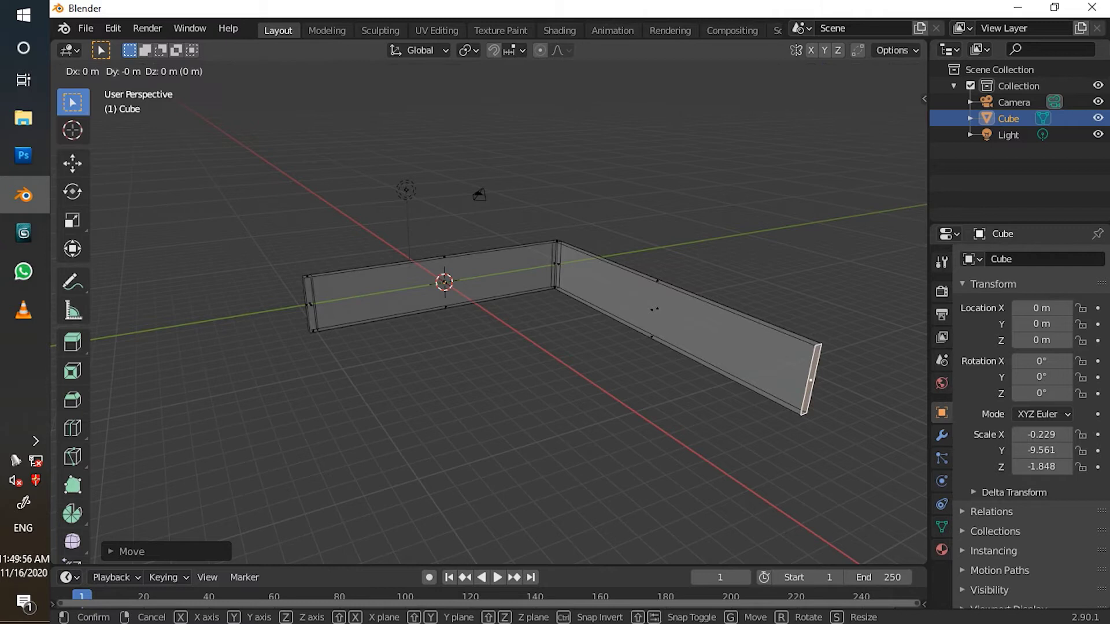
key(x)
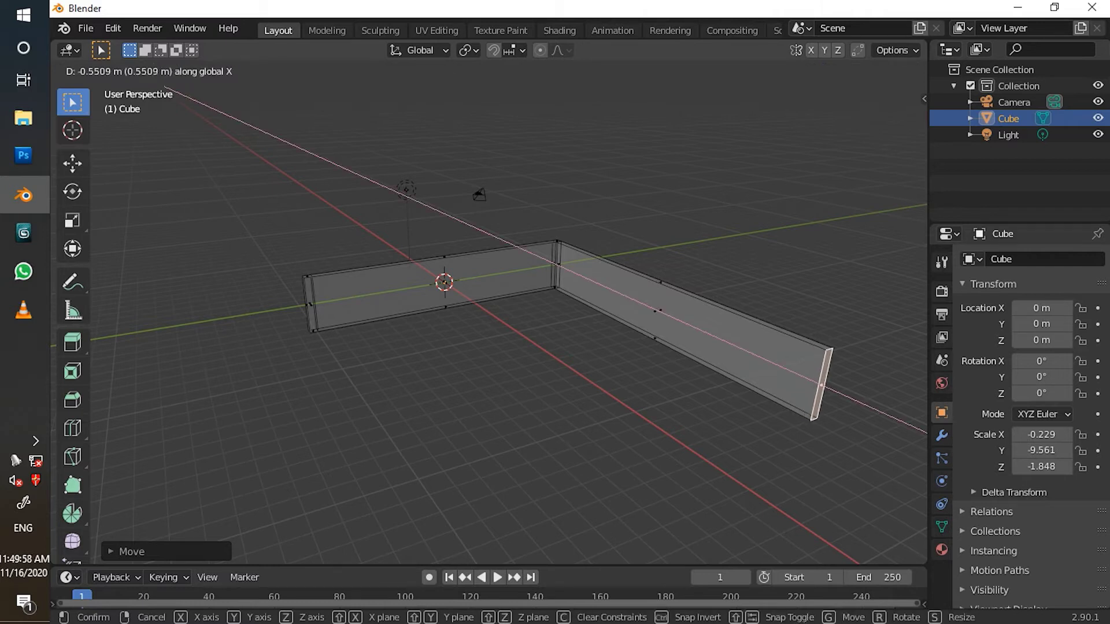
key(Return)
Select the matching narrow side face at the slab's positive Y end and extrude it about 18 m toward negative X
middle_drag(554, 324, 529, 414)
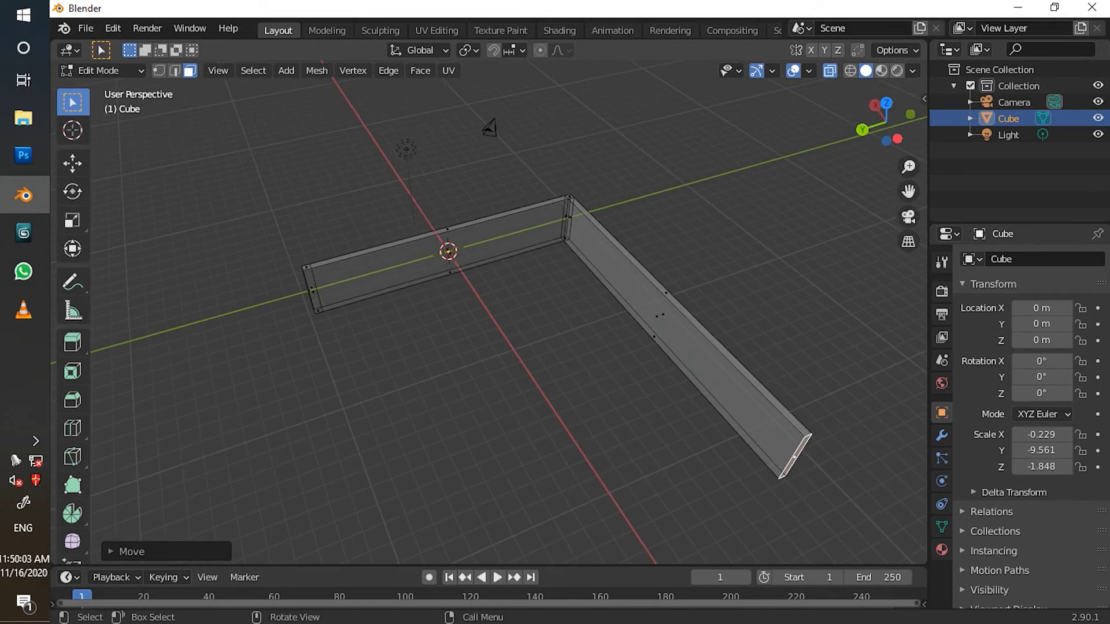
click(312, 293)
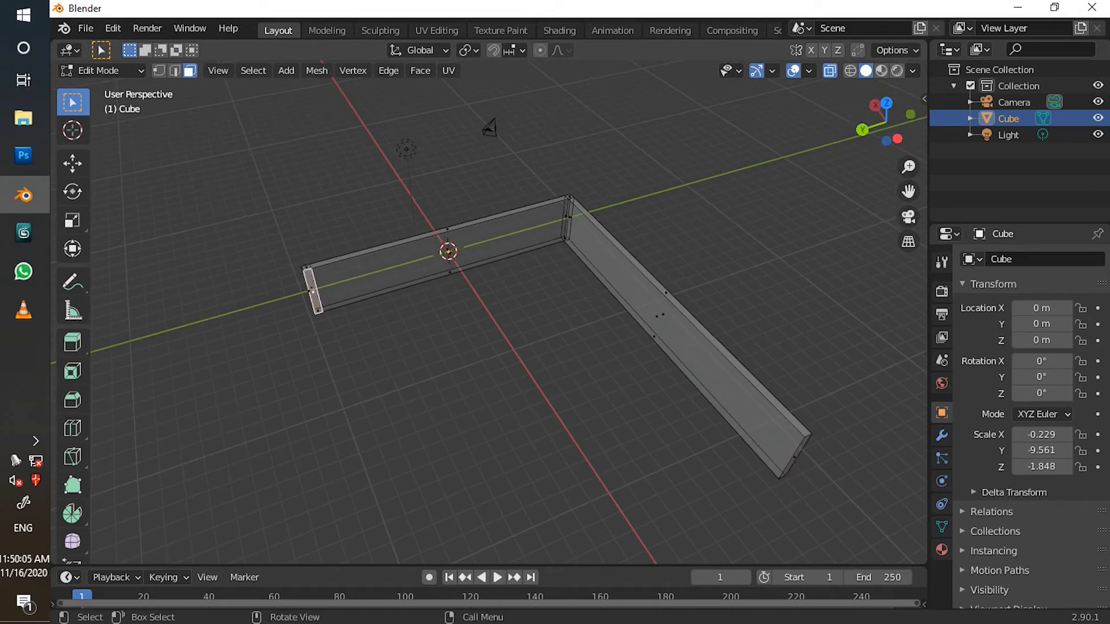
key(e)
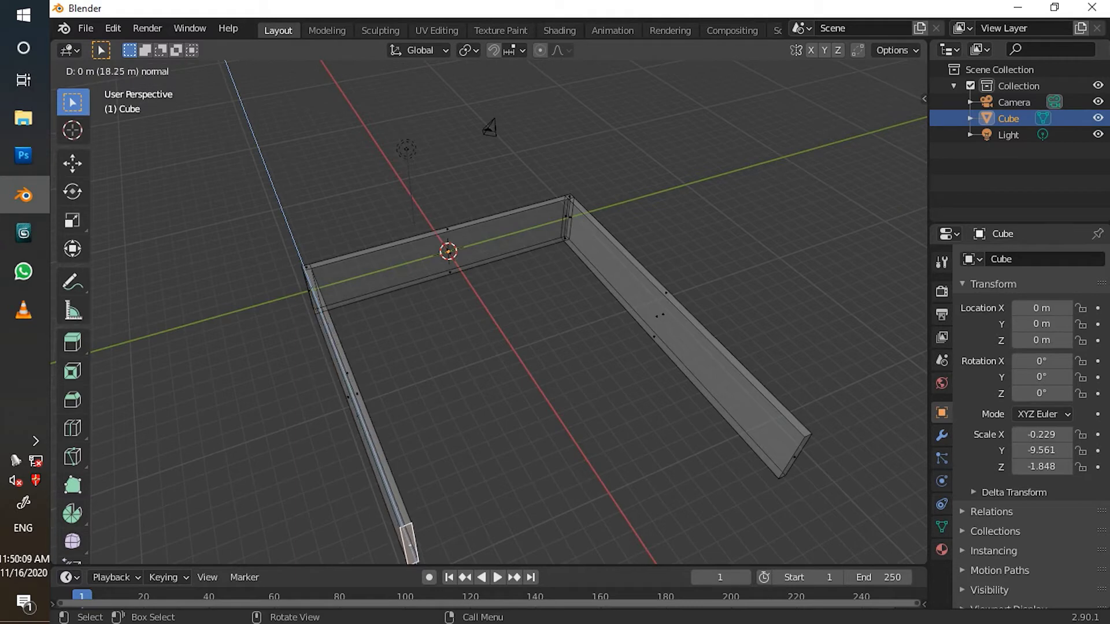
click(521, 358)
In the top orthographic view, move the second side wall's end face about 3.4 m along negative X to align with the opposite wall's end
middle_drag(520, 359, 379, 384)
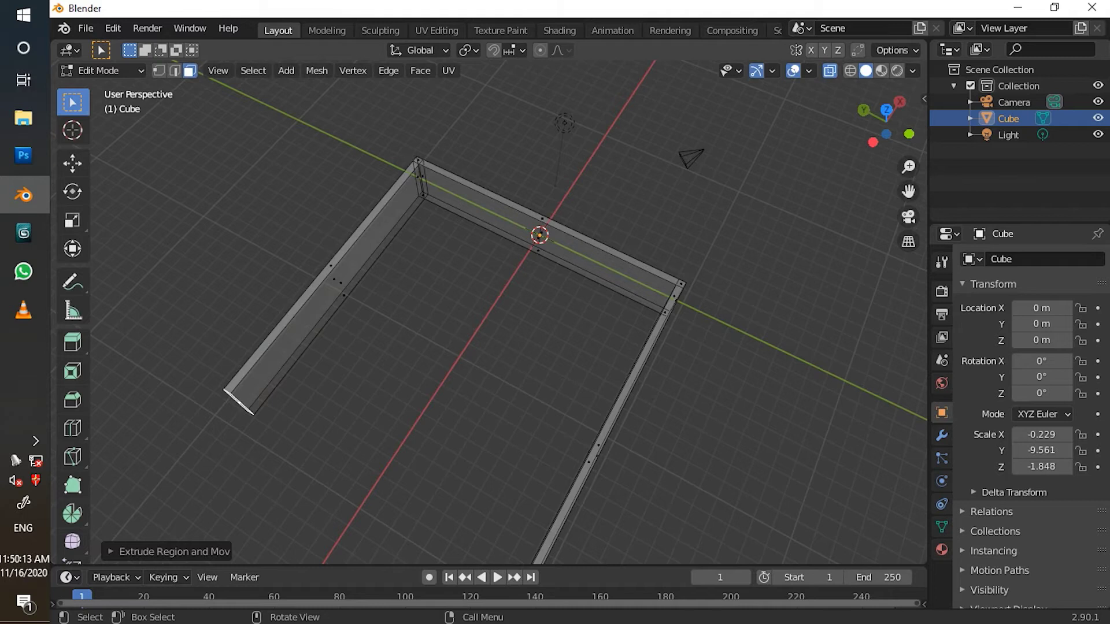
key(KP_7)
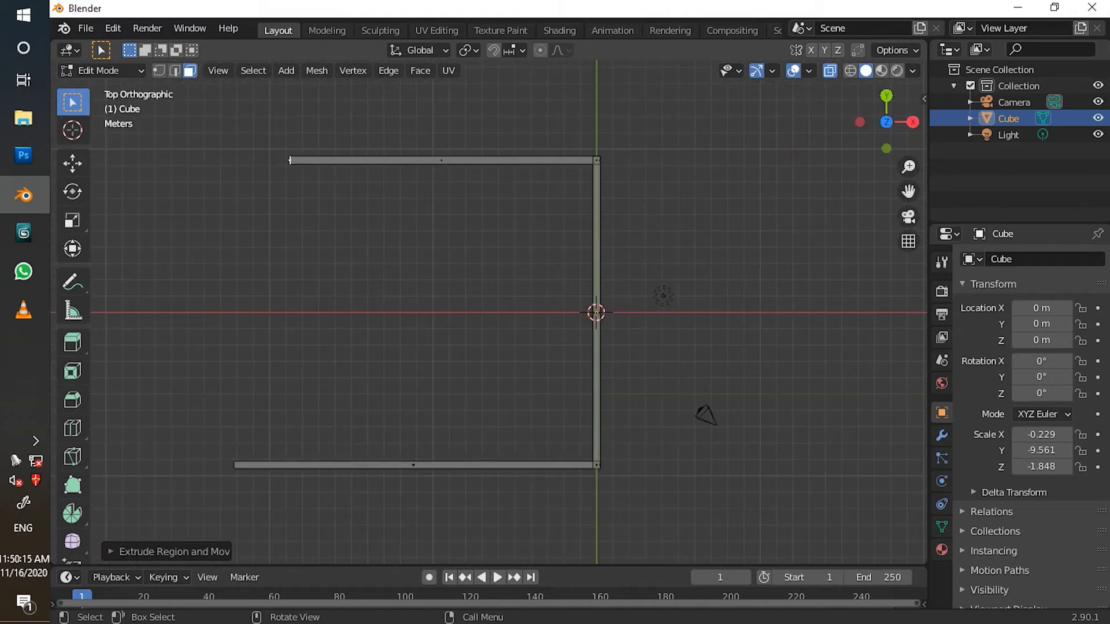
drag(253, 132, 310, 207)
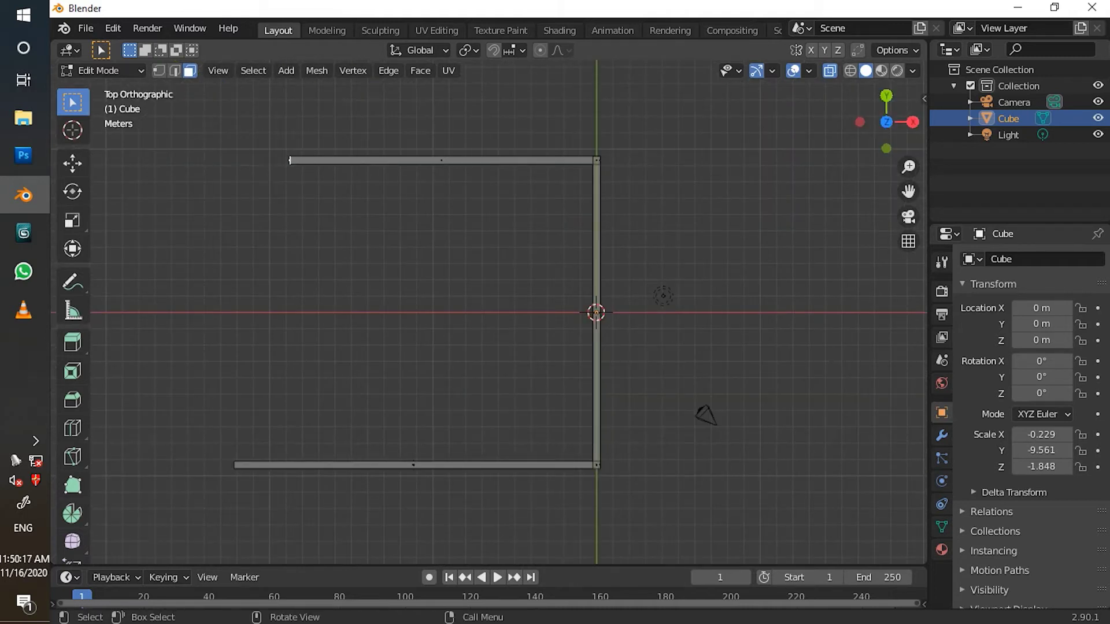
key(g)
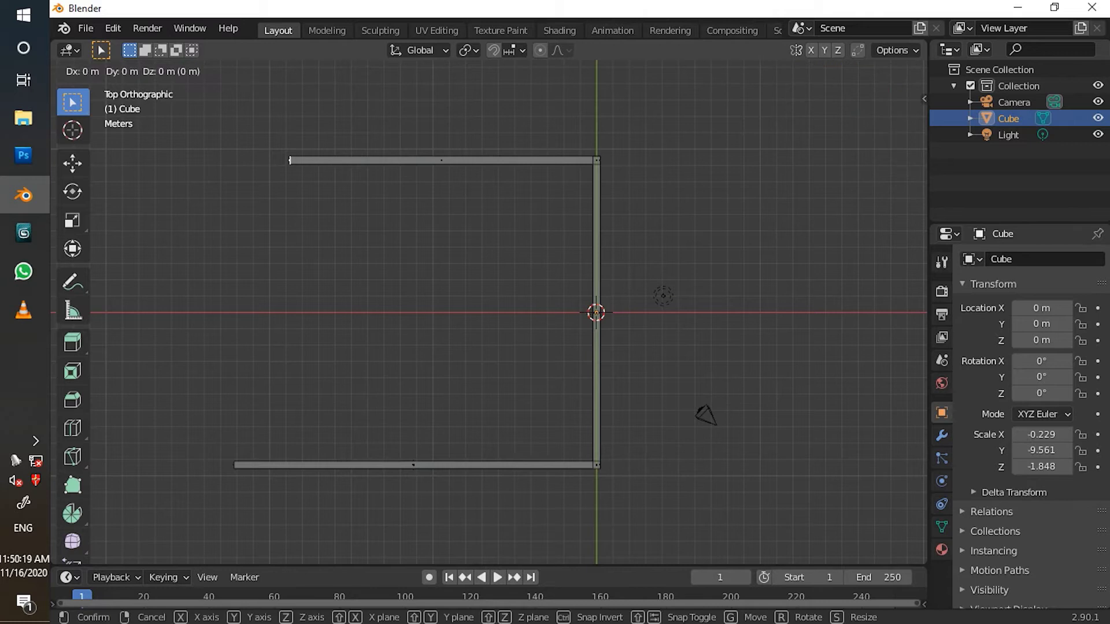
key(x)
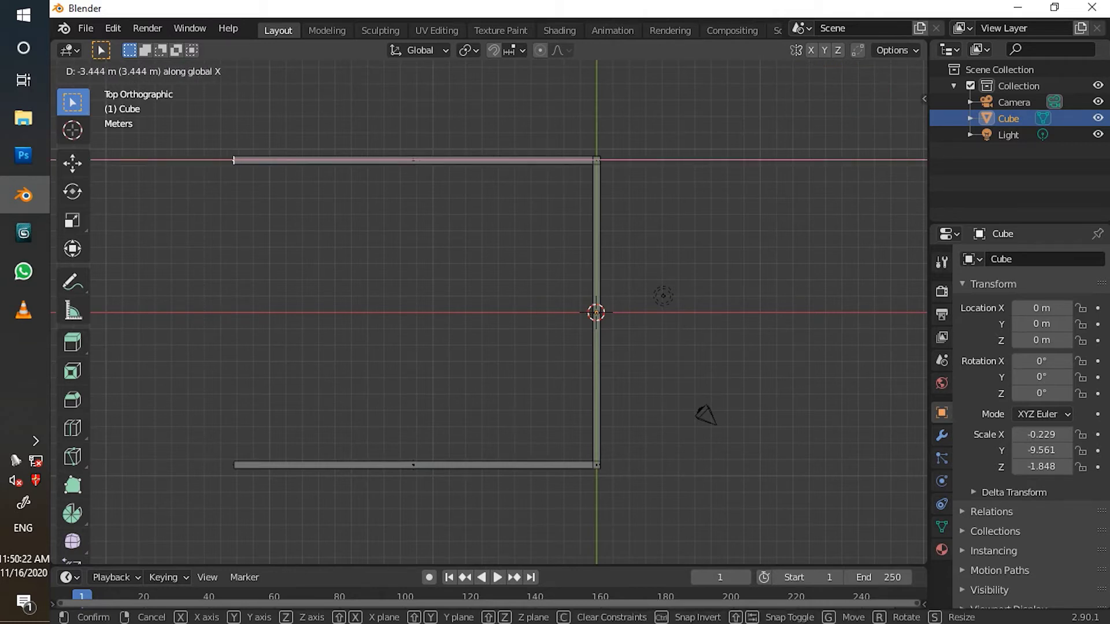
click(231, 160)
Inspect the U-shaped walls from several angles with X-ray off in Object Mode, and return to Edit Mode with X-ray on
middle_drag(404, 347, 605, 196)
middle_drag(264, 228, 222, 230)
mouse_move(439, 324)
middle_down()
mouse_move(379, 349)
mouse_move(428, 330)
middle_up()
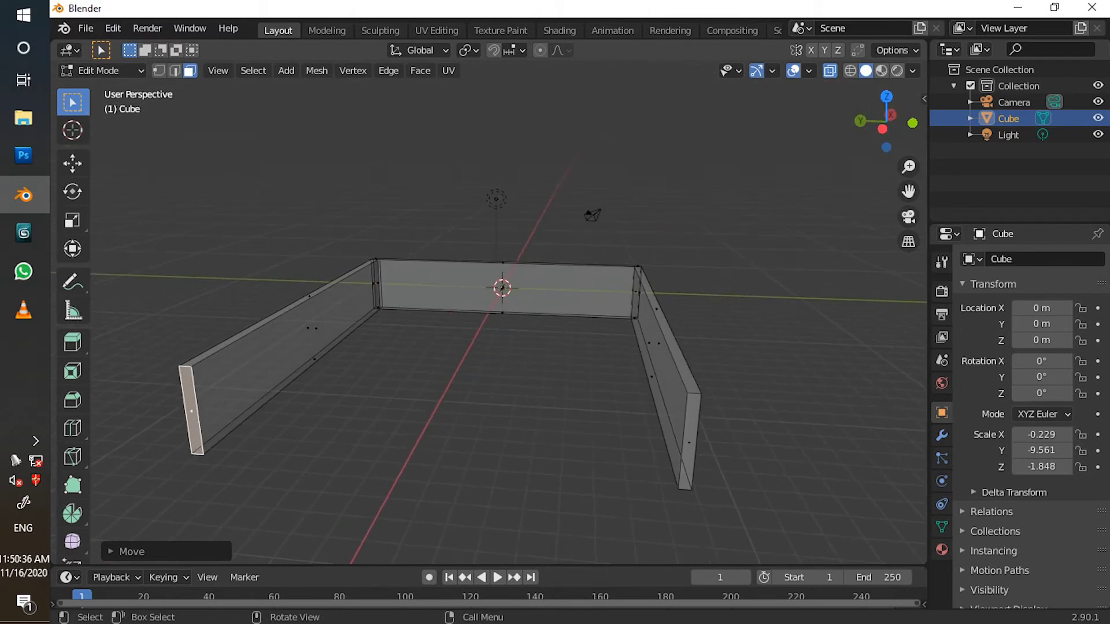
key(alt+z)
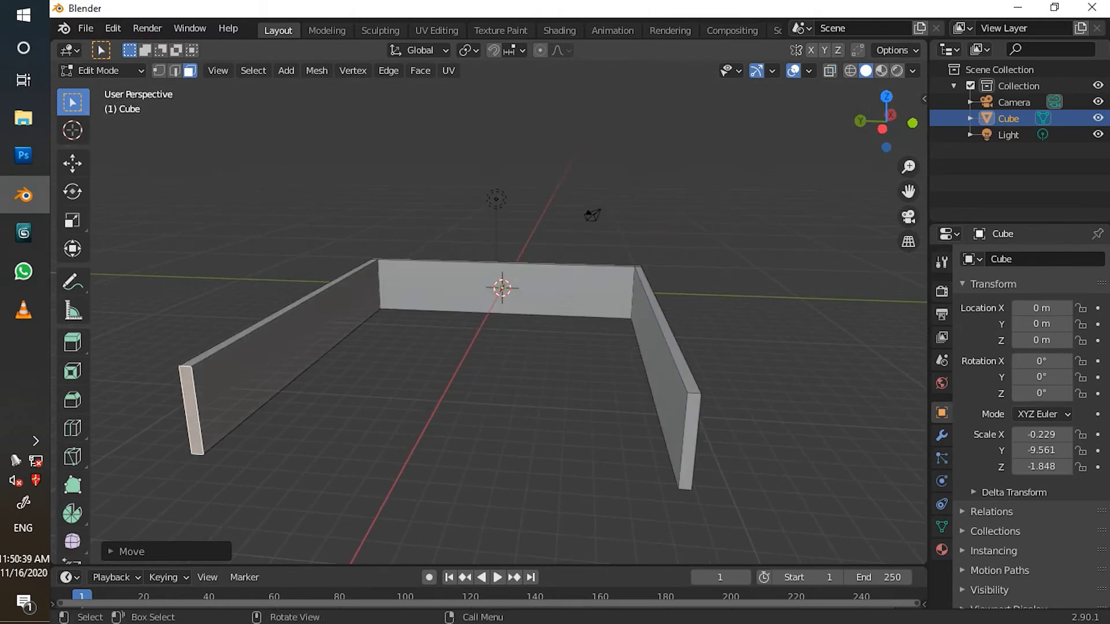
key(Tab)
middle_drag(228, 228, 422, 292)
middle_drag(324, 289, 662, 342)
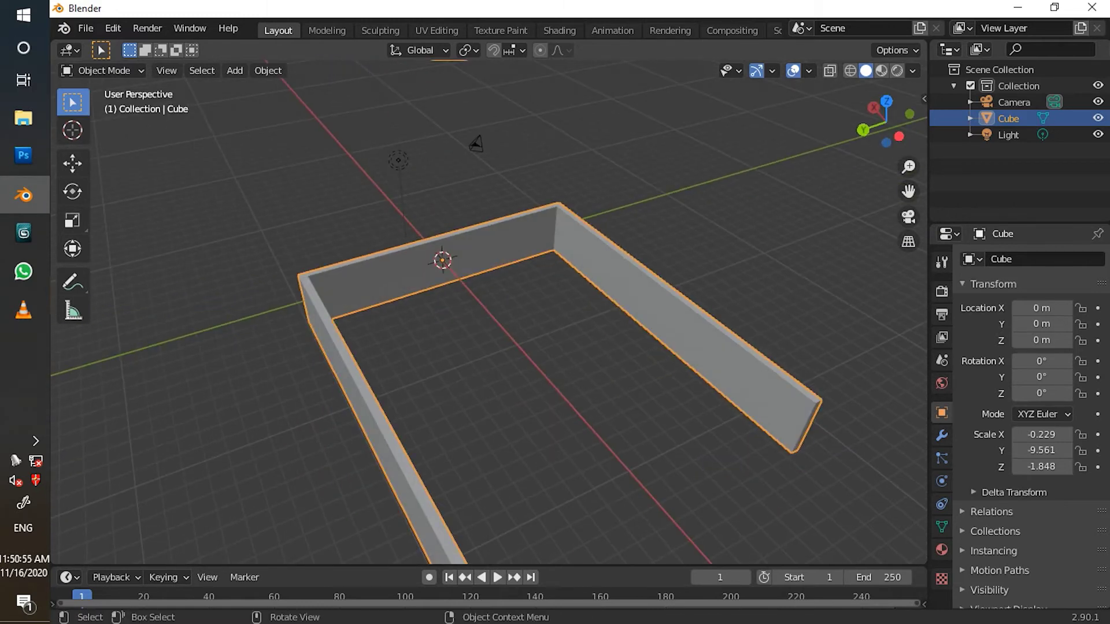
key(Tab)
middle_drag(662, 342, 646, 330)
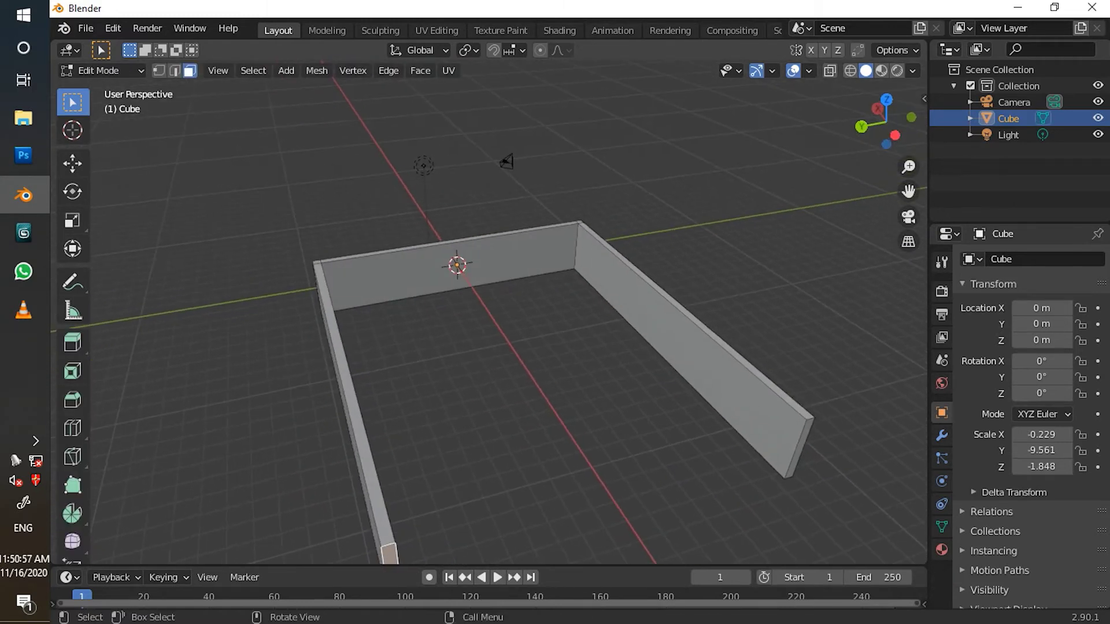
key(alt+z)
Select the entire mesh and add two evenly spaced vertical loop cuts across the negative Y side wall without sliding them
scroll(645, 330, up, 4)
middle_drag(645, 329, 766, 321)
middle_drag(462, 326, 457, 323)
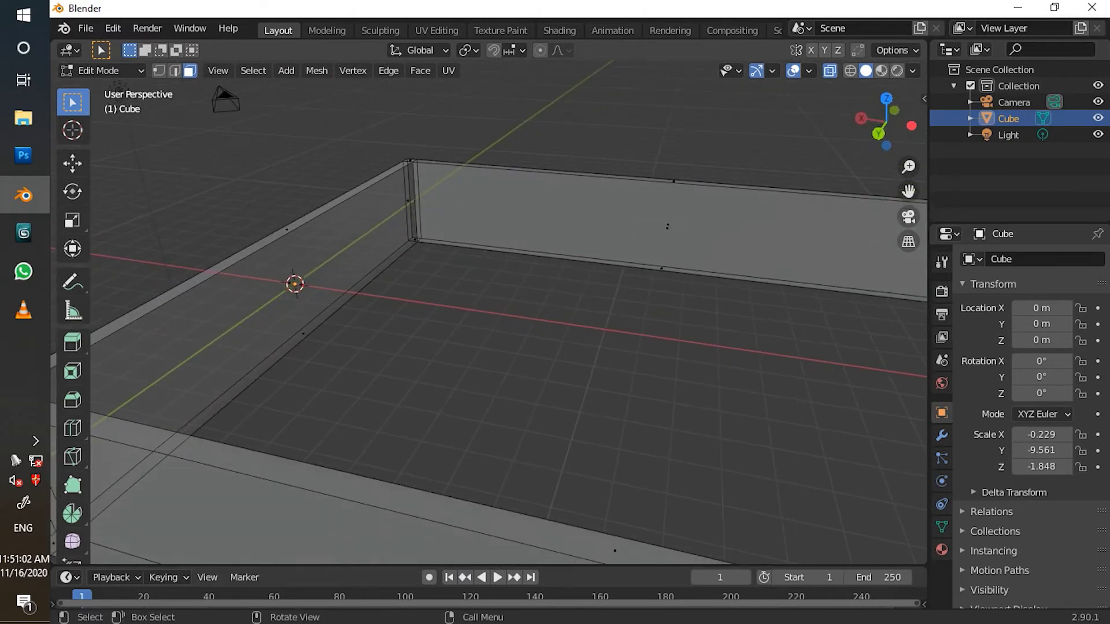
key(a)
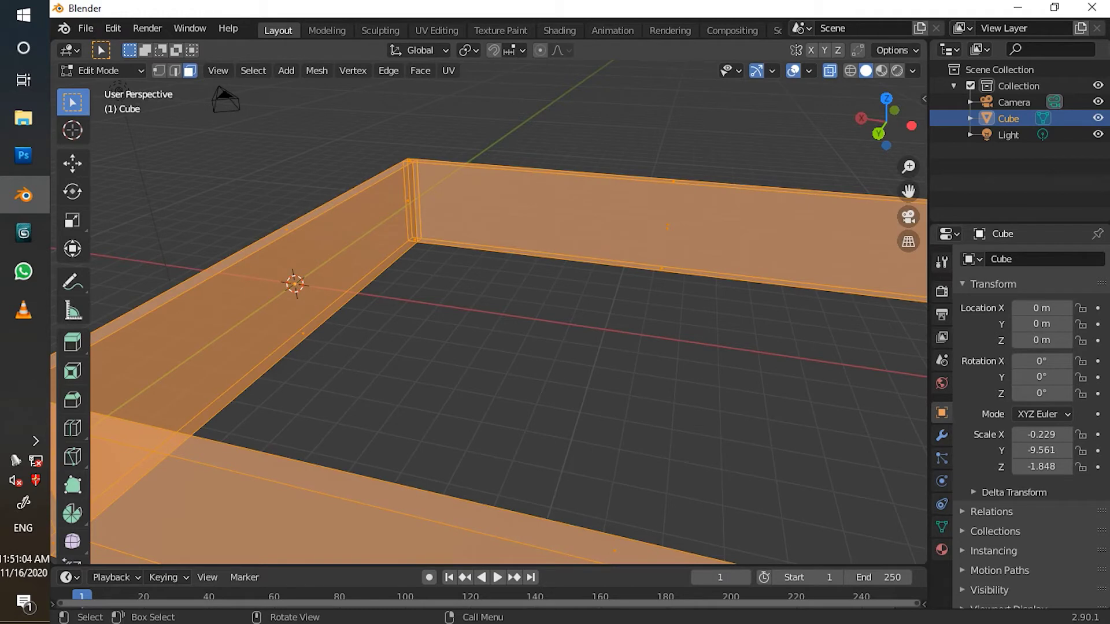
middle_drag(457, 323, 433, 323)
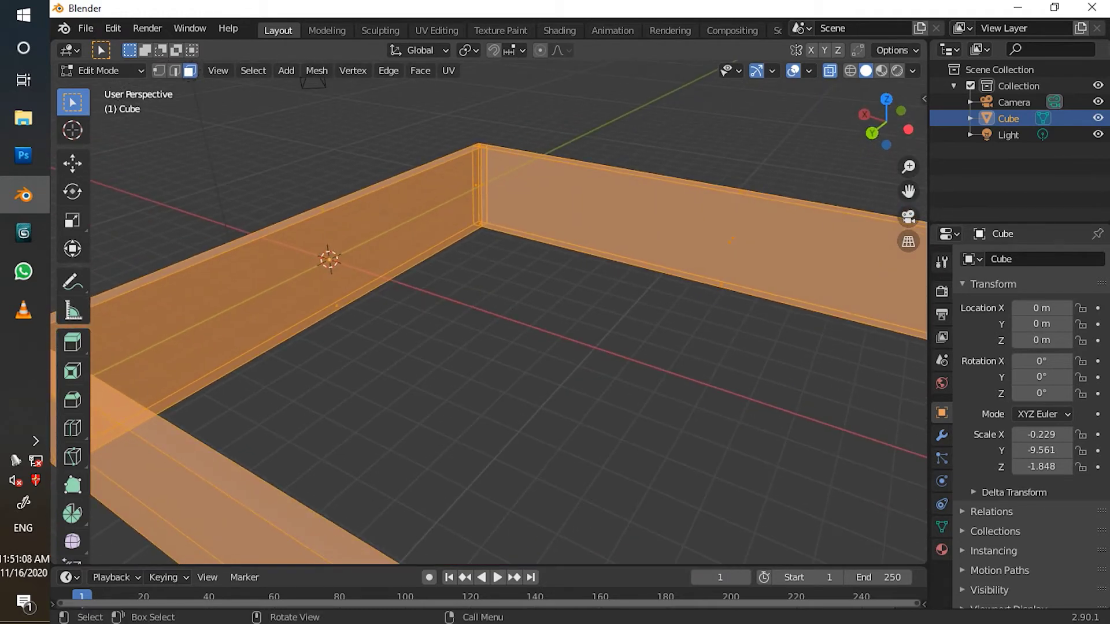
key(ctrl)
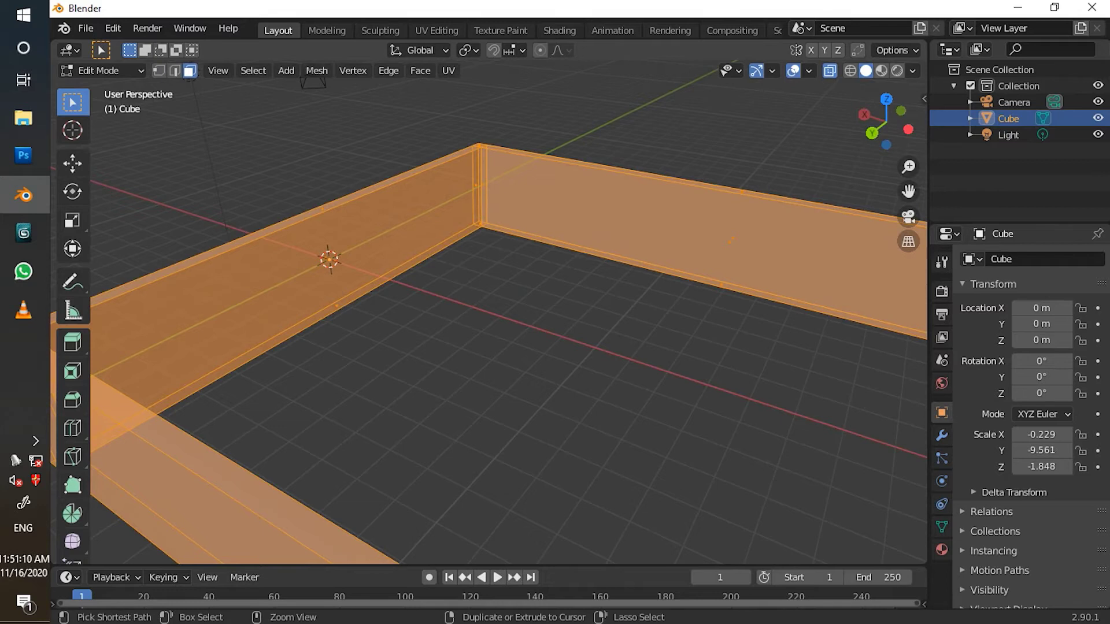
key(ctrl+r)
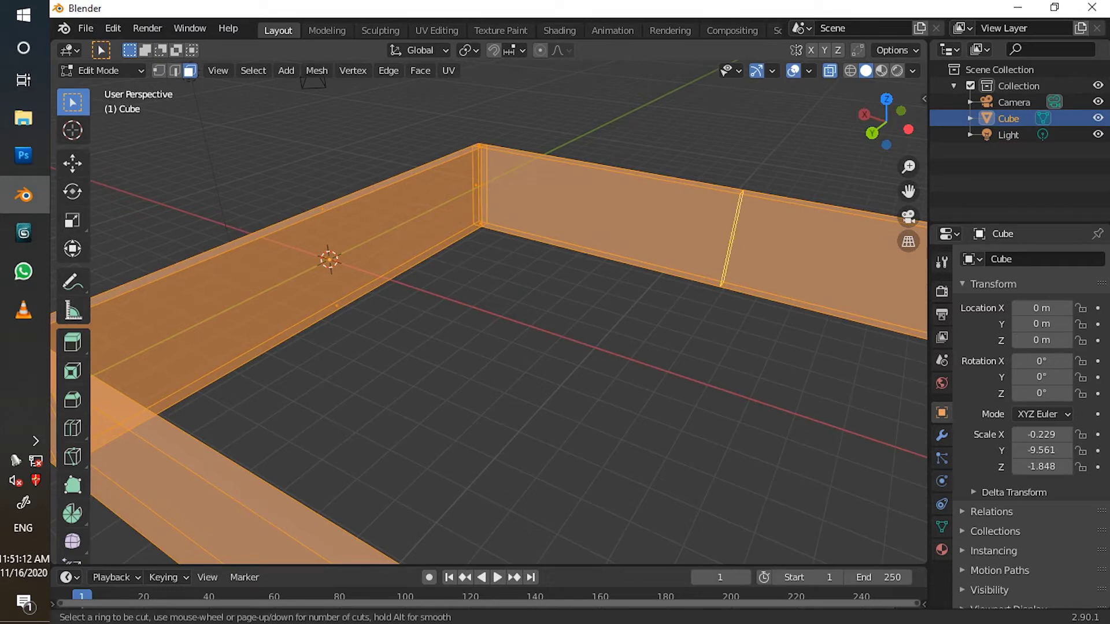
scroll(731, 238, up, 1)
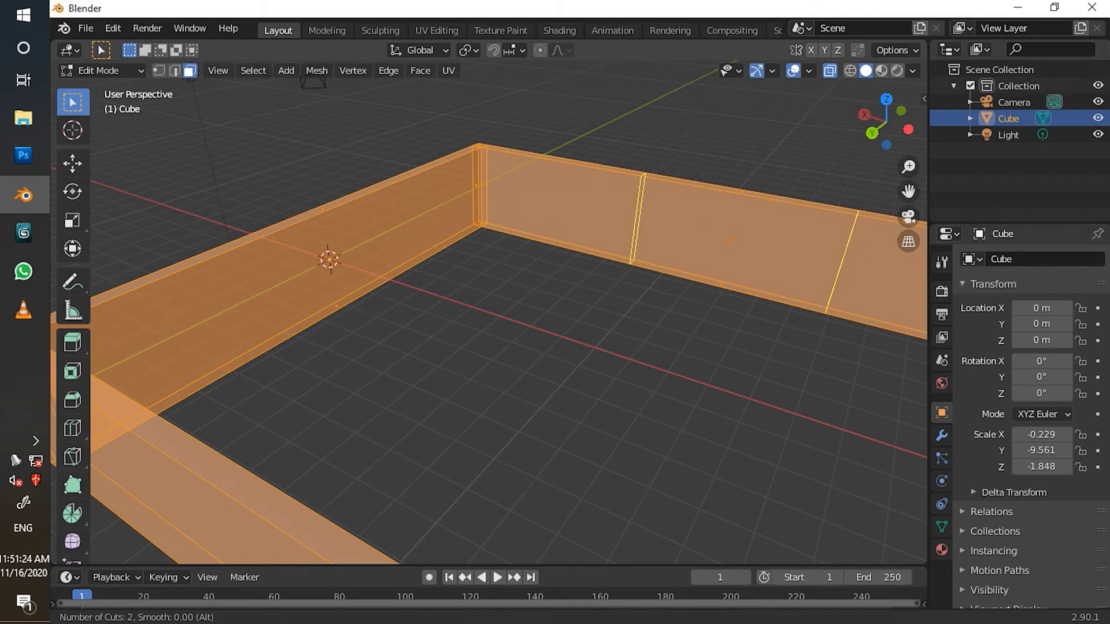
scroll(731, 243, up, 1)
scroll(732, 243, down, 1)
click(731, 240)
right_click(763, 248)
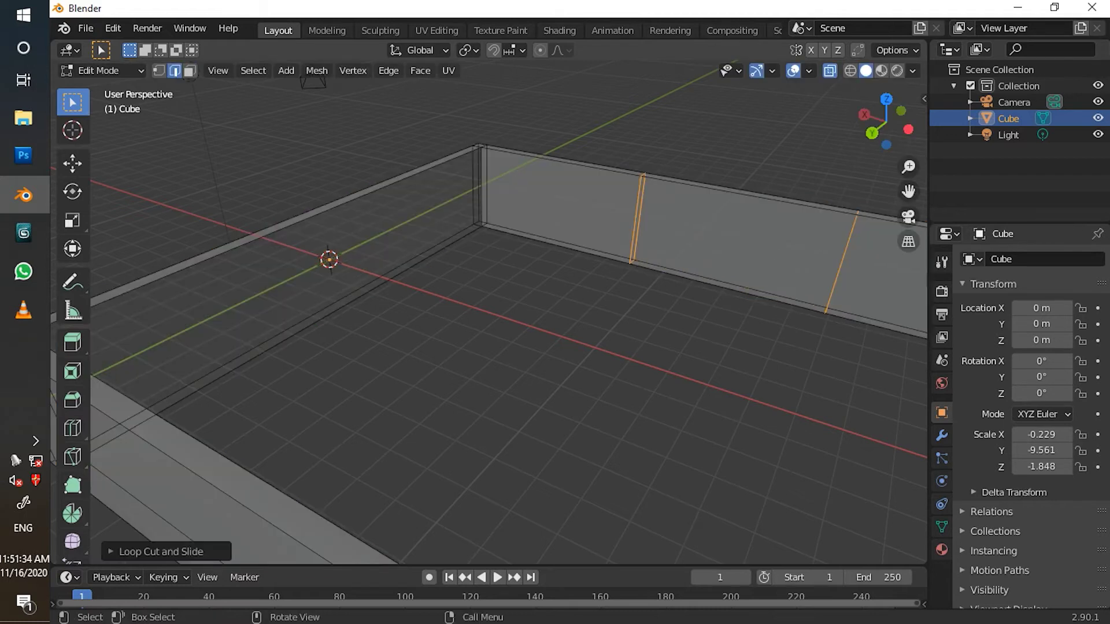
In vertex mode, select the loop cut nearer the wall corner and move it about 3.2 m along negative X in the front orthographic view
middle_drag(717, 255, 433, 226)
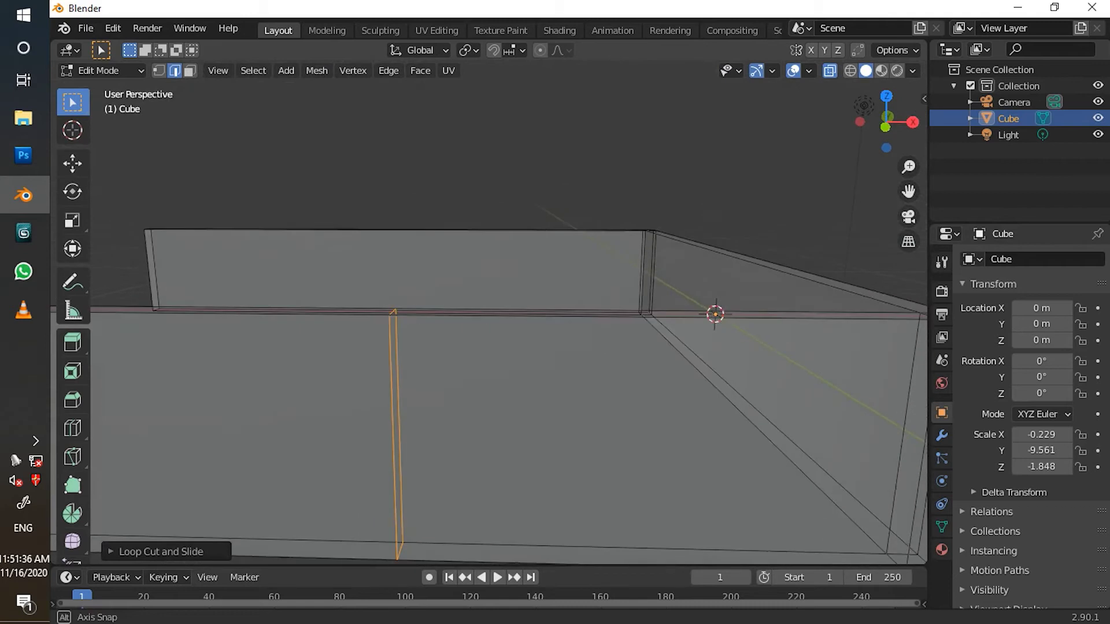
scroll(433, 225, down, 2)
middle_drag(315, 312, 317, 392)
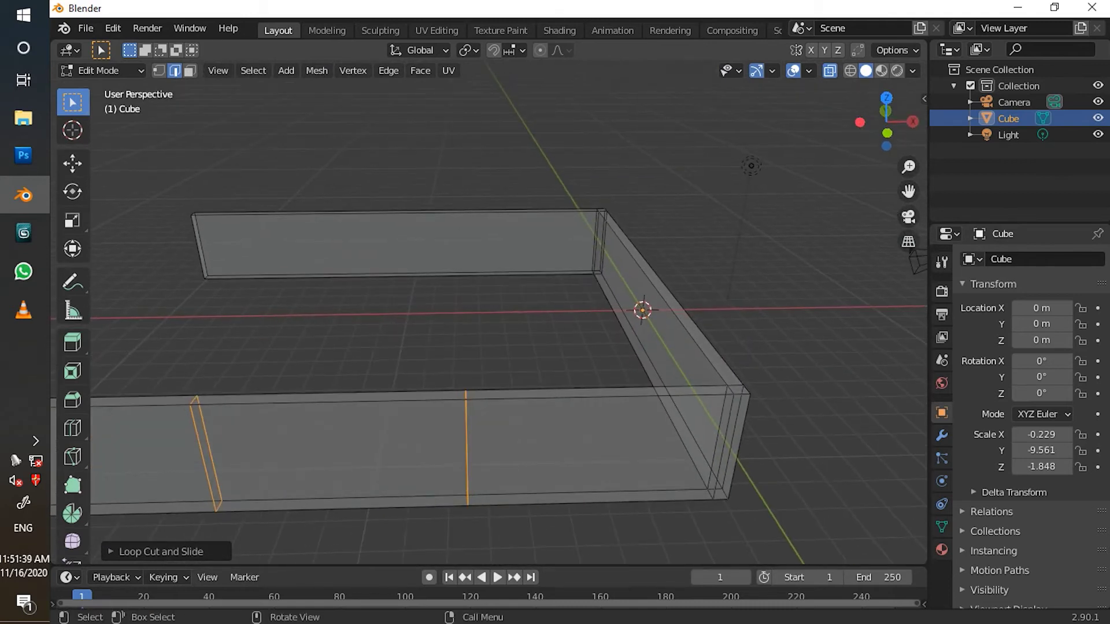
key(1)
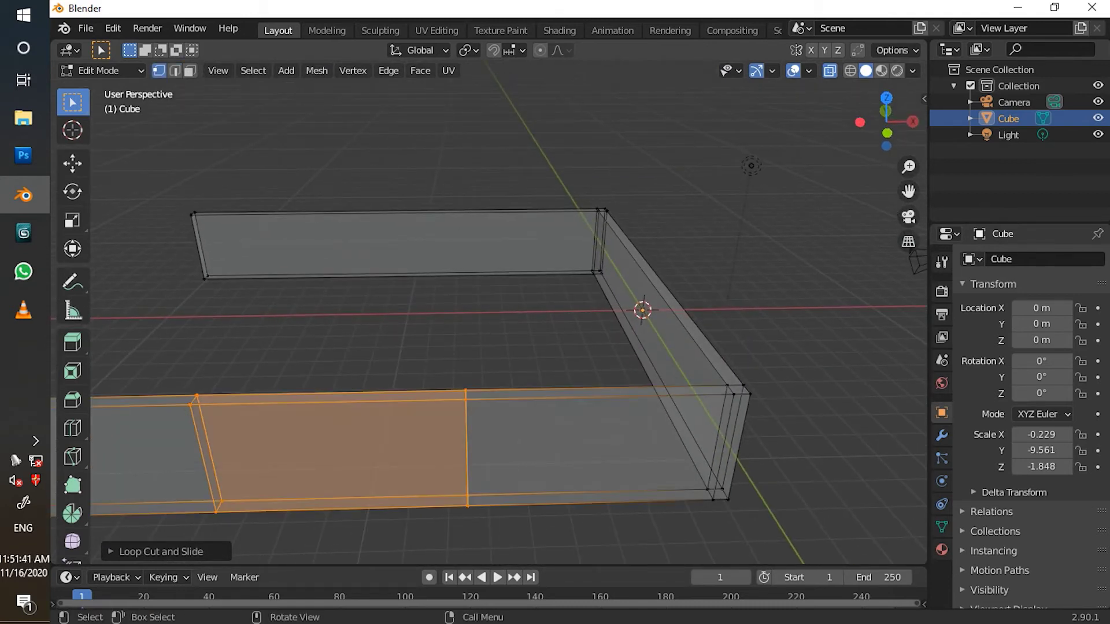
drag(442, 354, 497, 550)
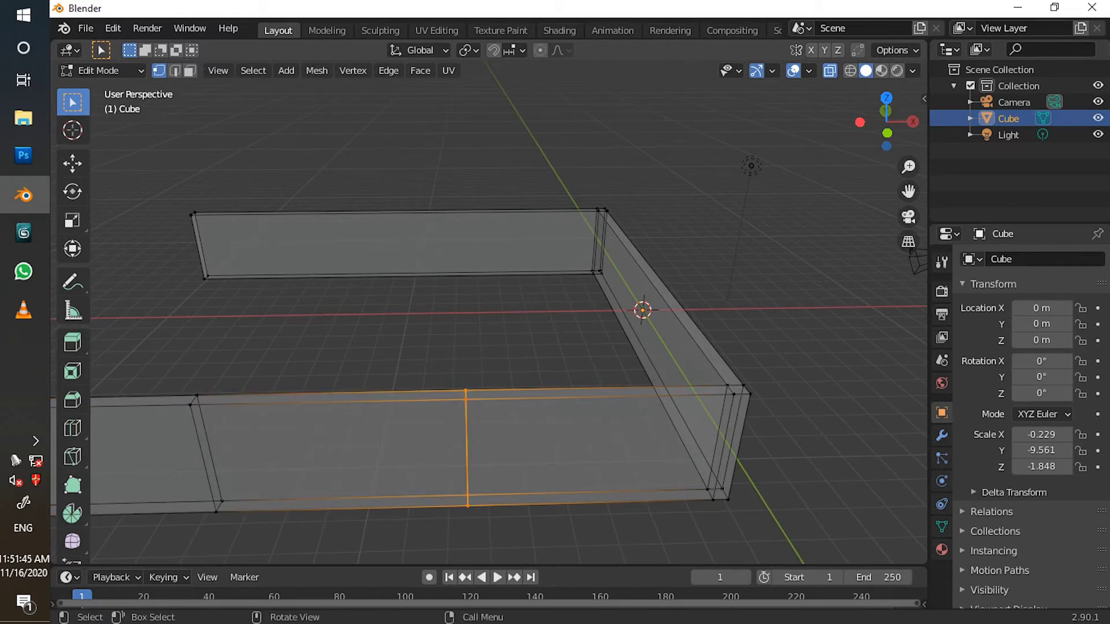
key(KP_1)
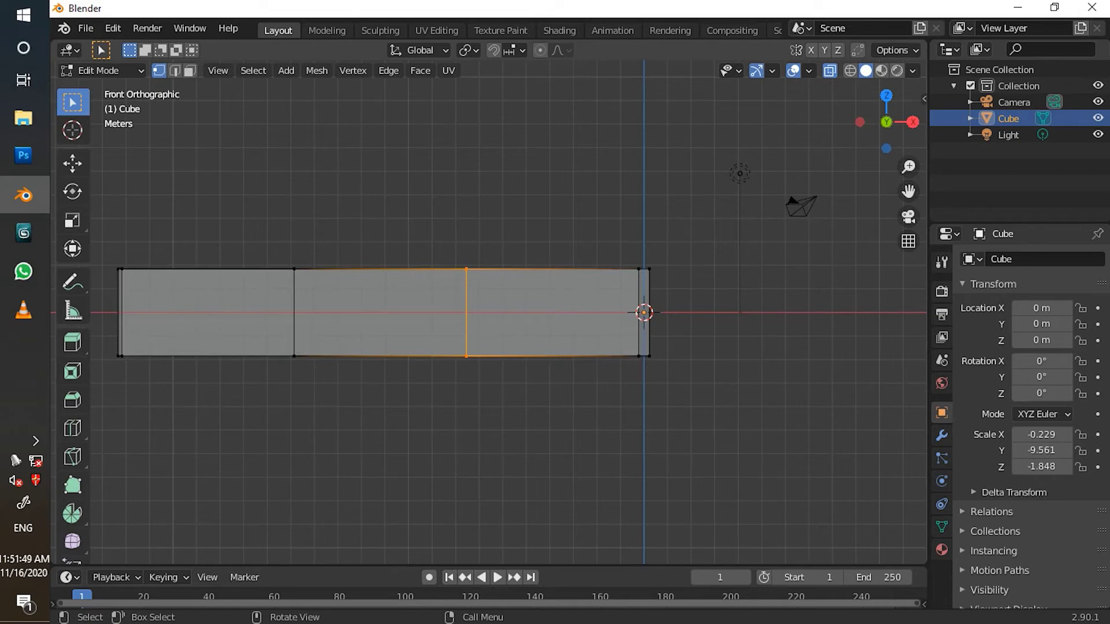
key(g)
key(x)
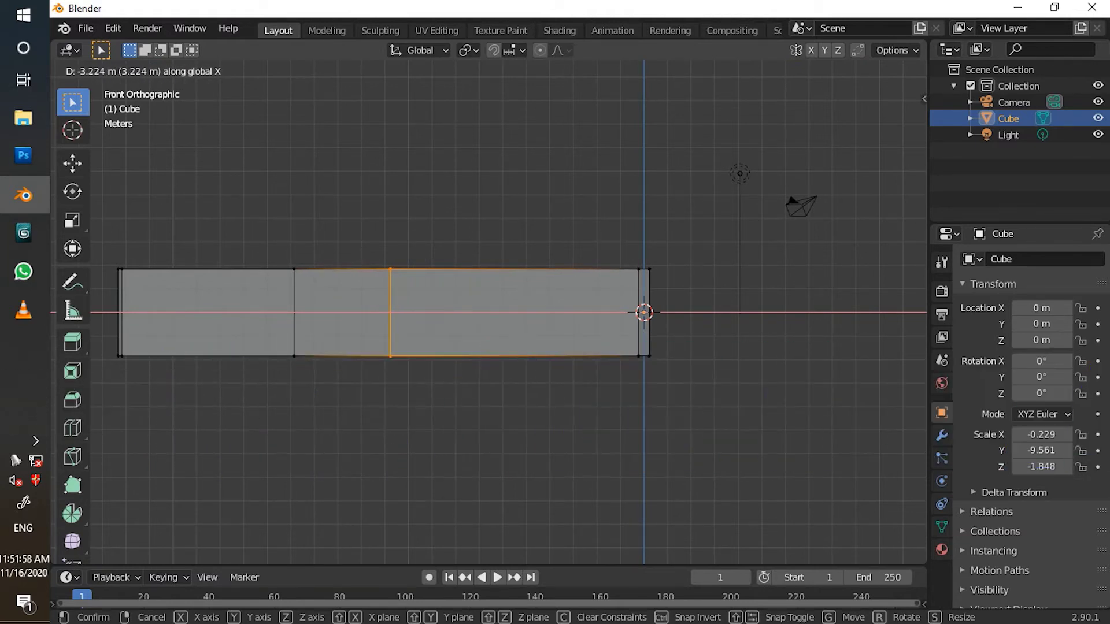
key(Return)
Move the loop cut farther from the wall corner along positive X by about 3.3 m plus a 0.14 m adjustment, close to the other cut
drag(203, 176, 342, 423)
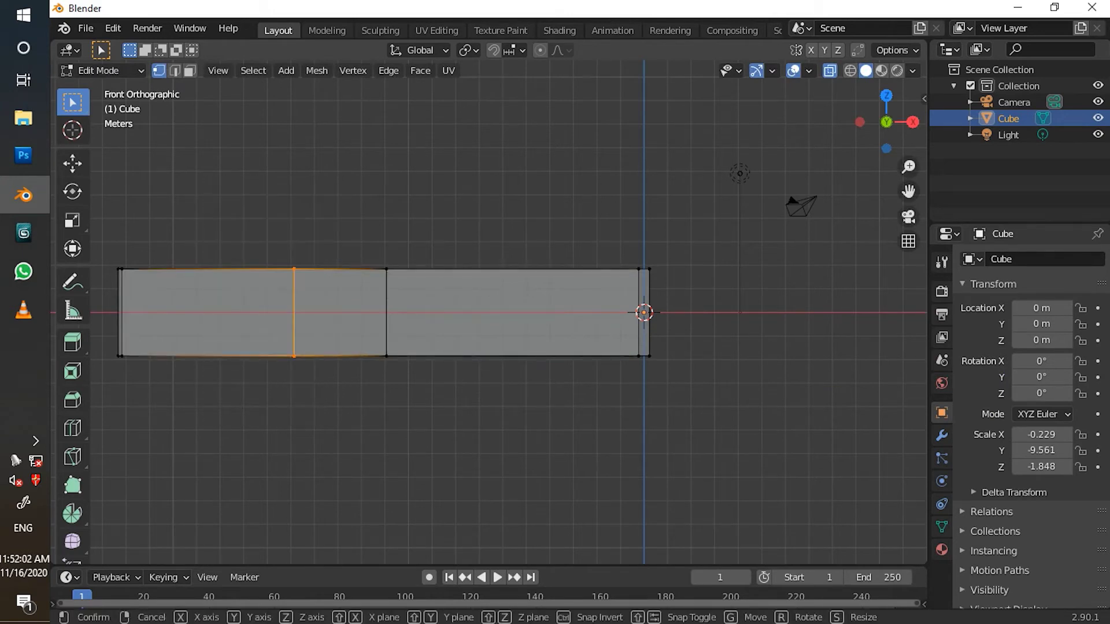
key(g)
key(x)
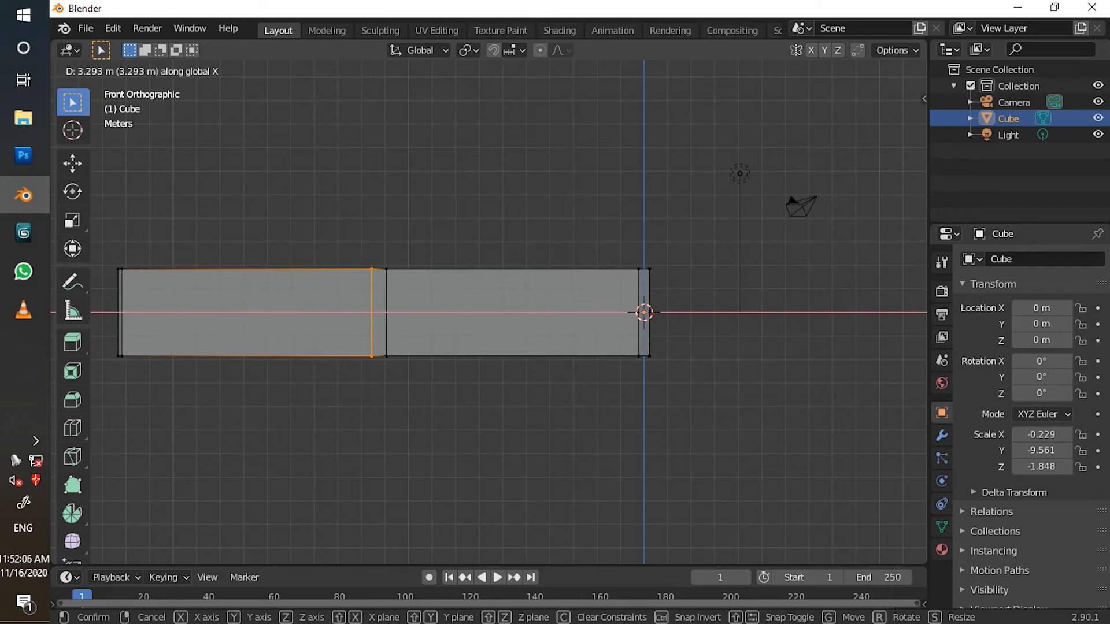
key(Return)
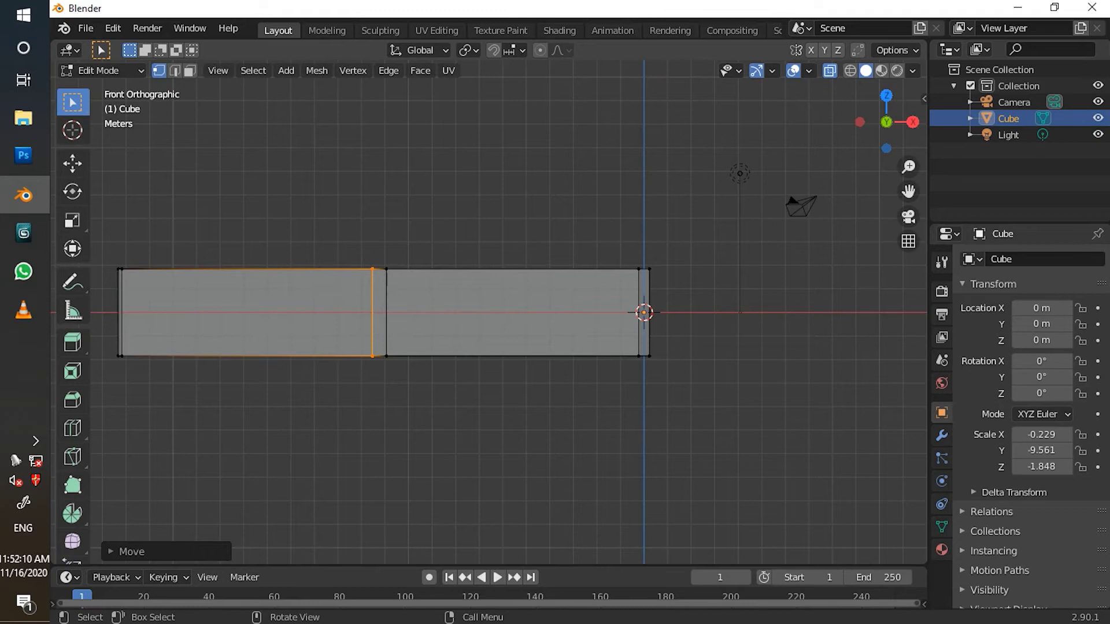
key(g)
key(x)
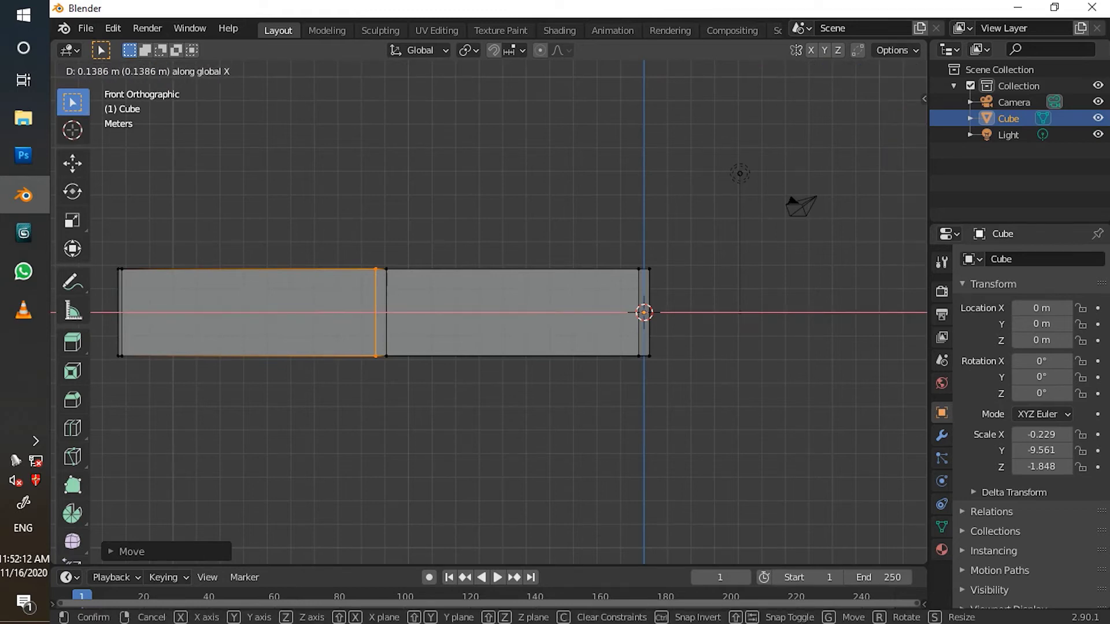
key(Return)
scroll(489, 312, up, 2)
scroll(489, 312, down, 3)
In face mode, select the narrow inner face between the two close cuts and extrude it about 9.07 m along positive Y as a partition
middle_drag(404, 261, 670, 353)
click(189, 71)
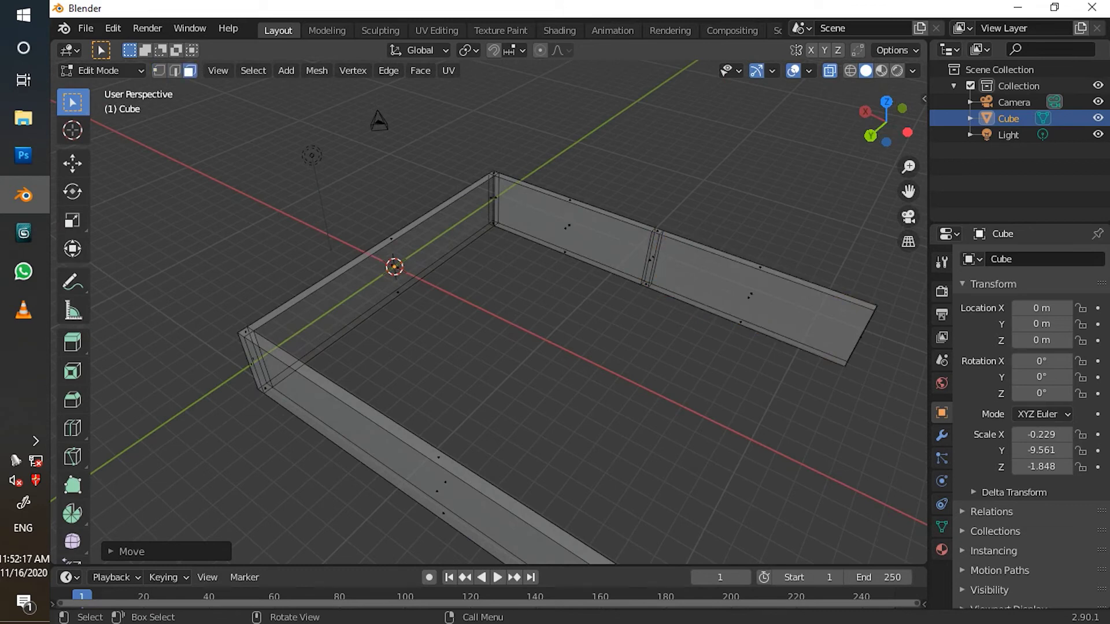
click(650, 260)
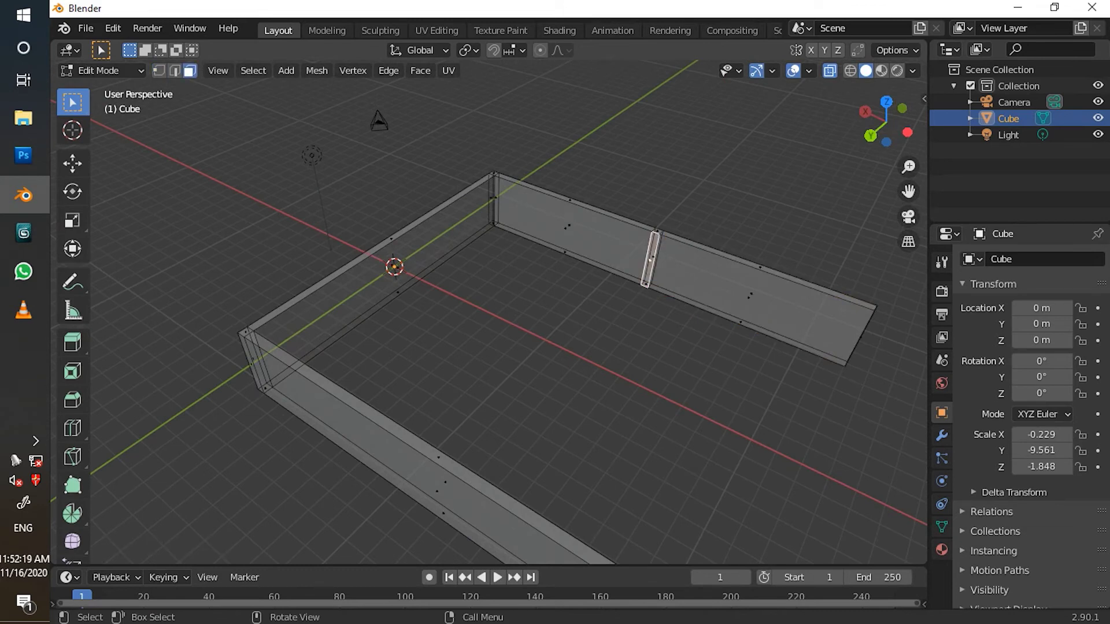
middle_drag(649, 261, 626, 304)
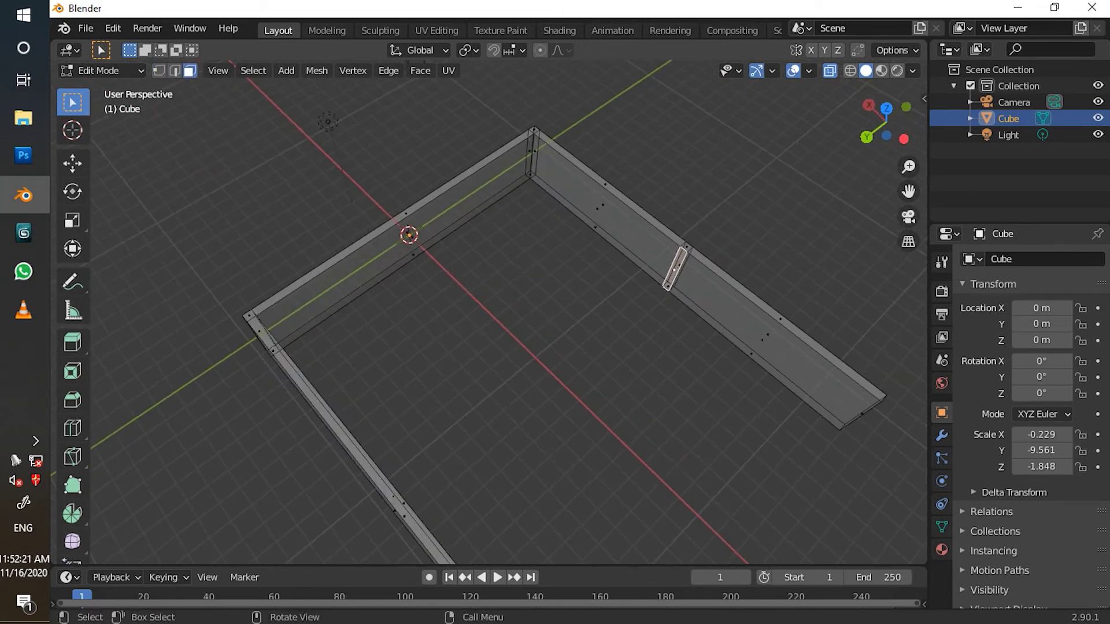
key(KP_7)
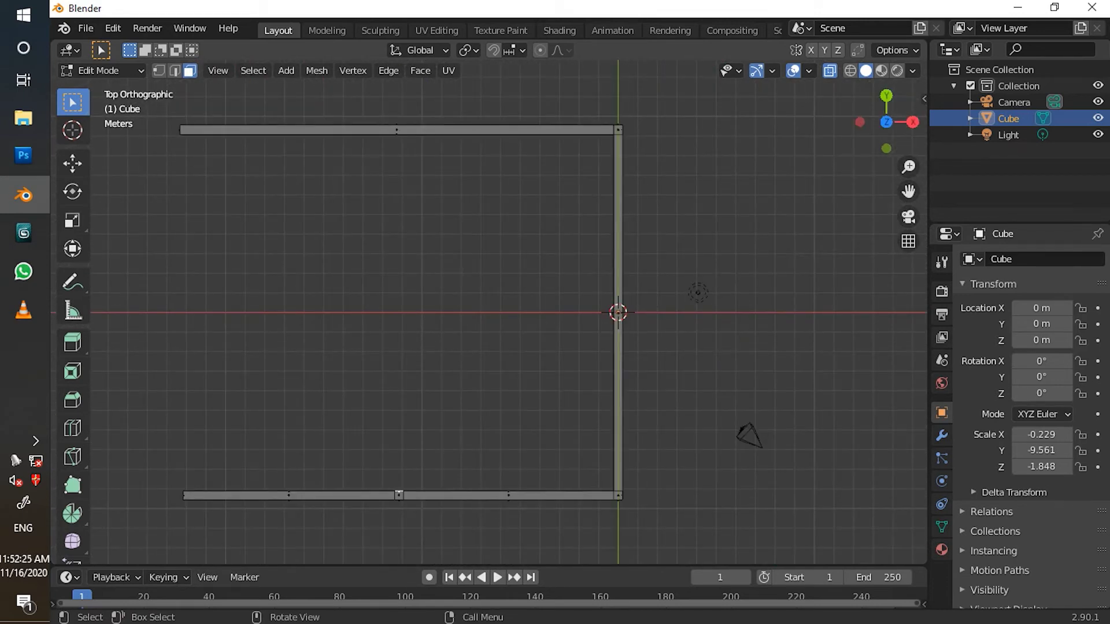
key(e)
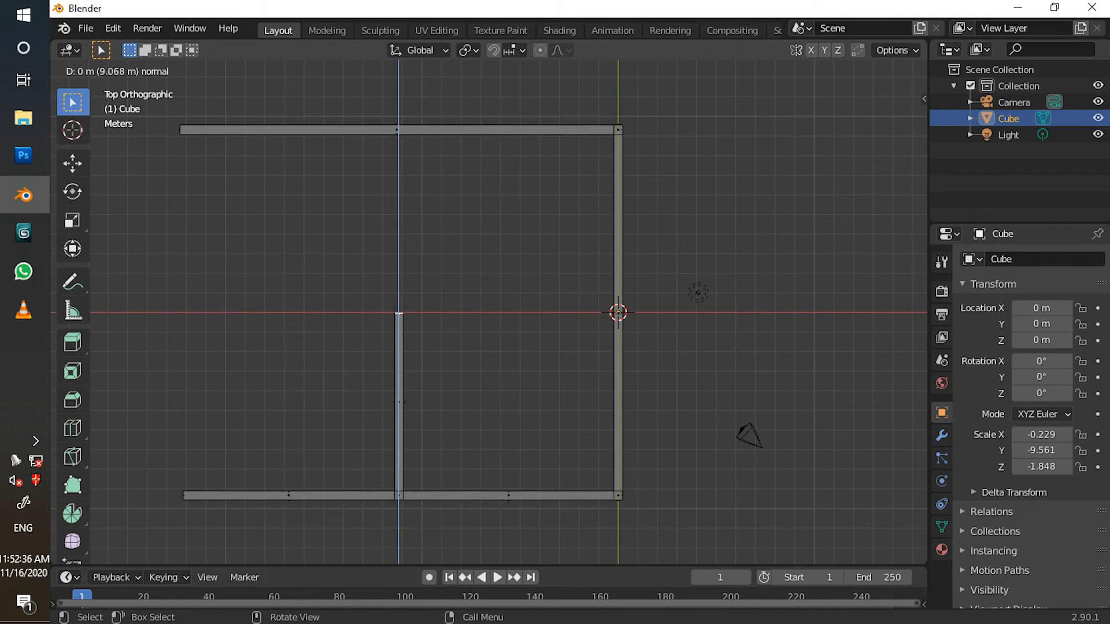
click(399, 314)
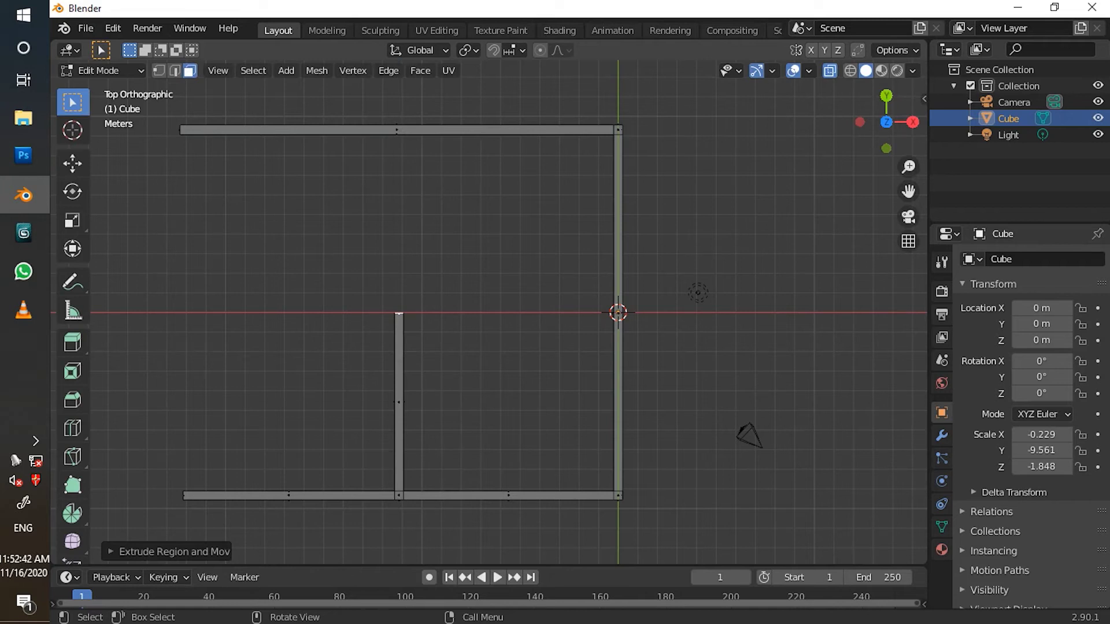
Move the partition's end face back along negative Y so it ends just short of the X axis
key(e)
key(y)
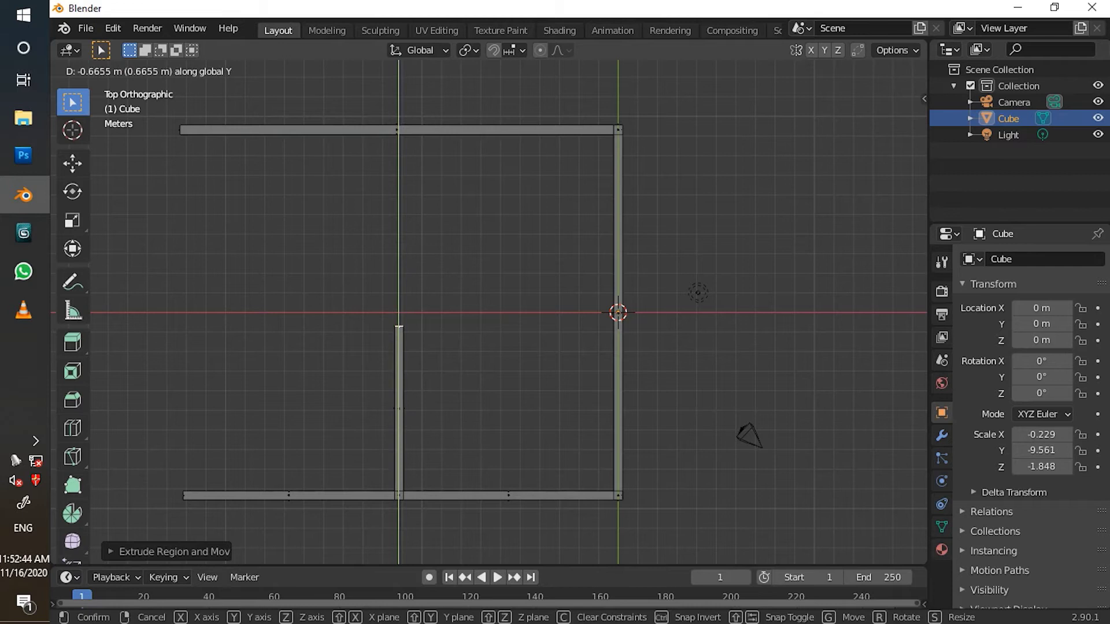
key(Return)
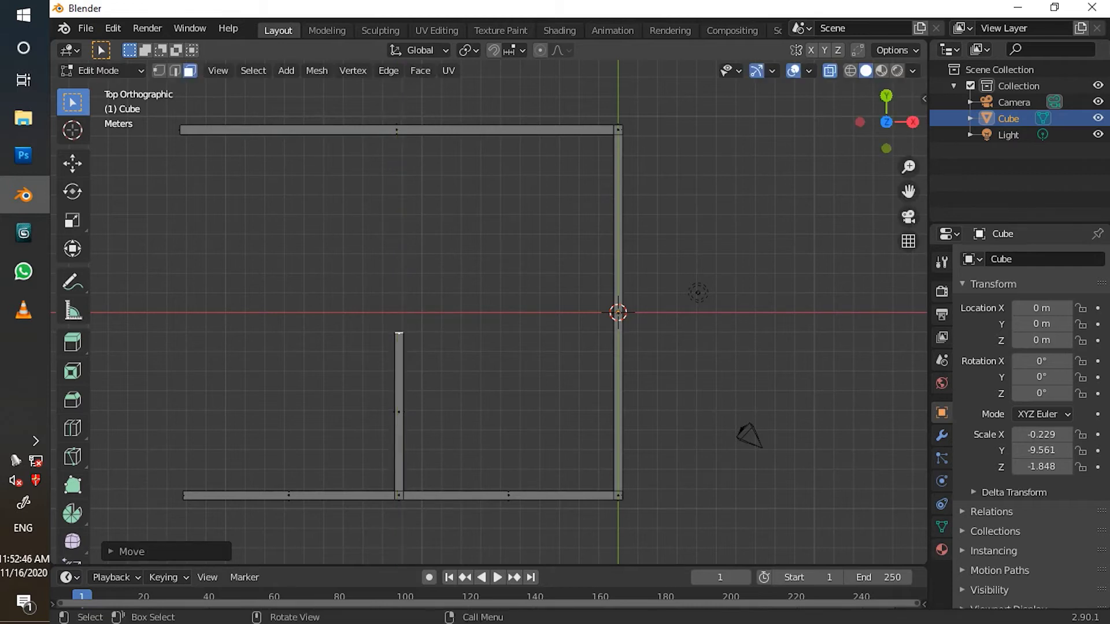
Select the entire mesh and add one vertical loop cut across the partition, slid close to its free end
middle_drag(491, 347, 388, 272)
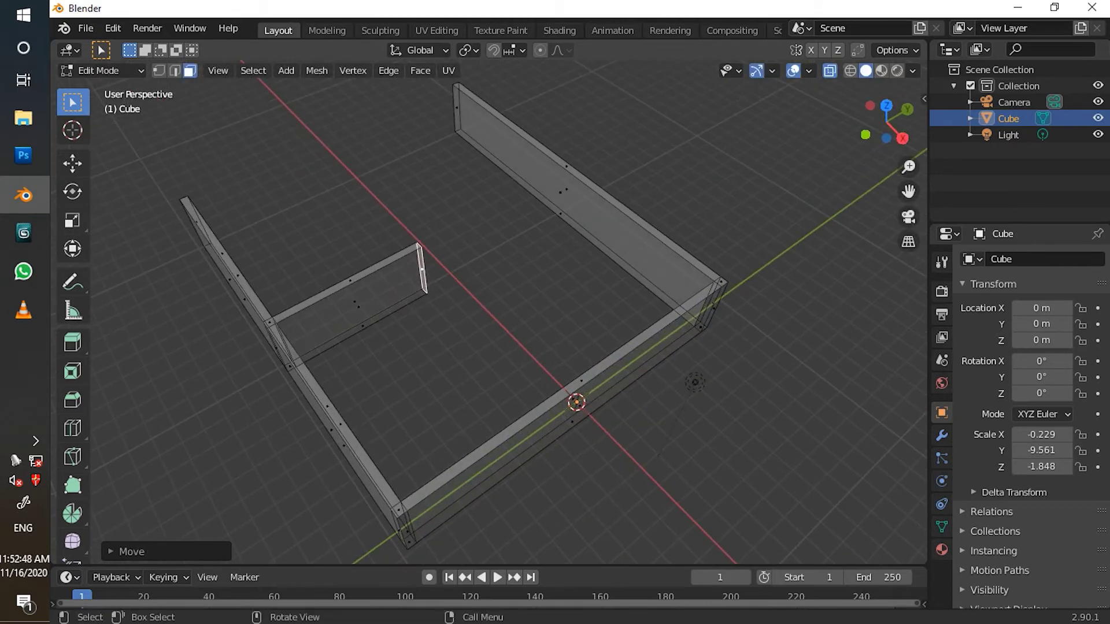
middle_drag(451, 254, 393, 225)
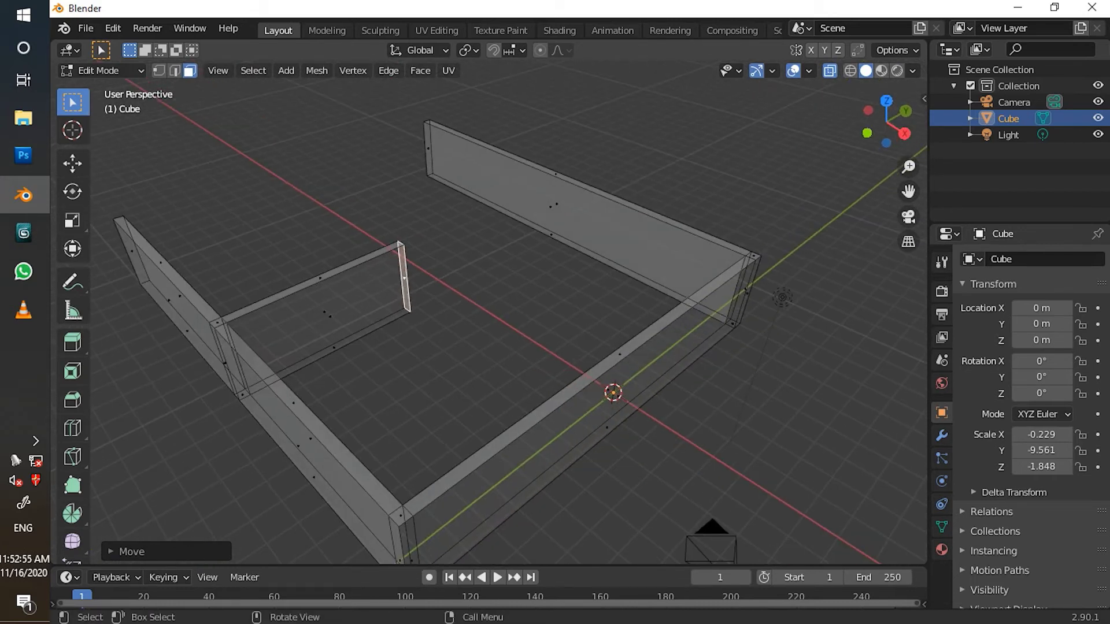
key(a)
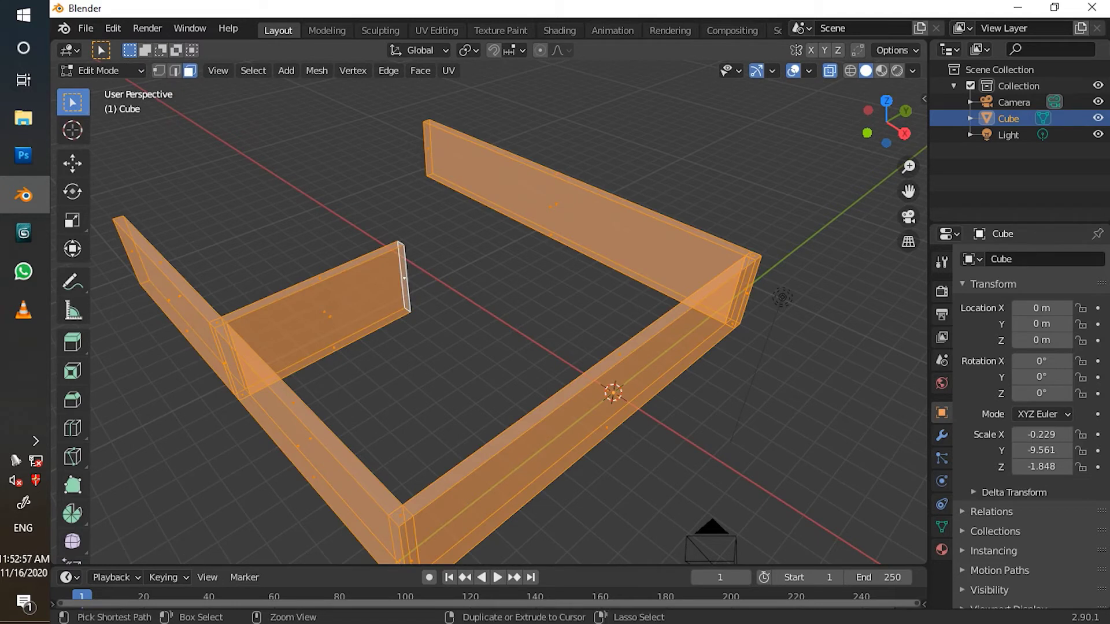
key(ctrl+r)
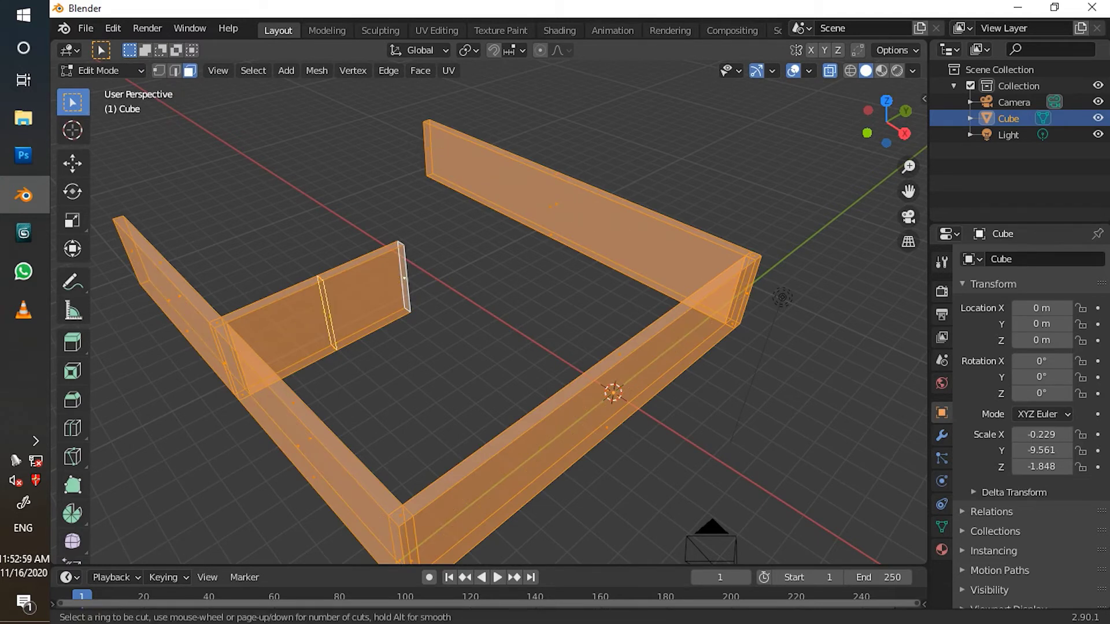
click(404, 278)
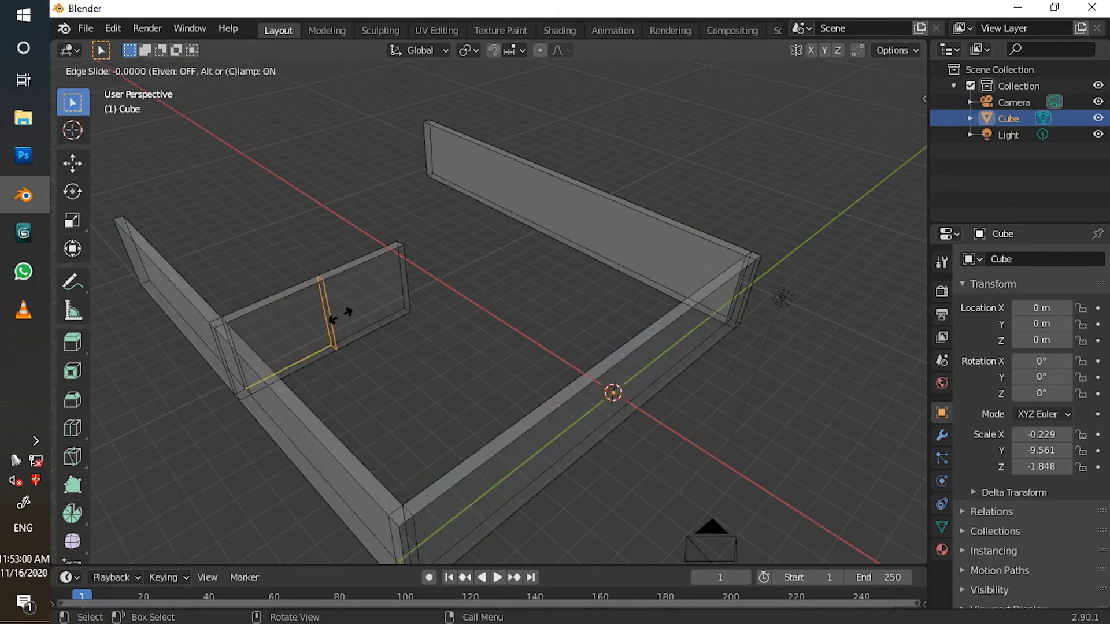
click(414, 283)
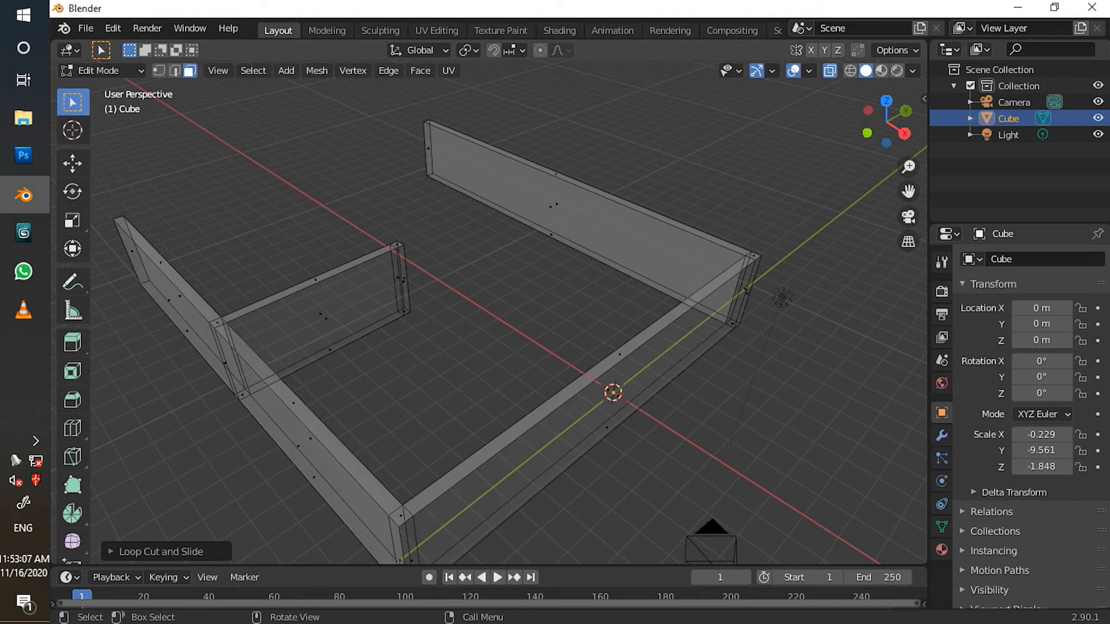
Select the narrow partition face beside its free end and extrude it about 11 m along positive X to meet the connecting wall
click(404, 280)
middle_drag(404, 280, 378, 315)
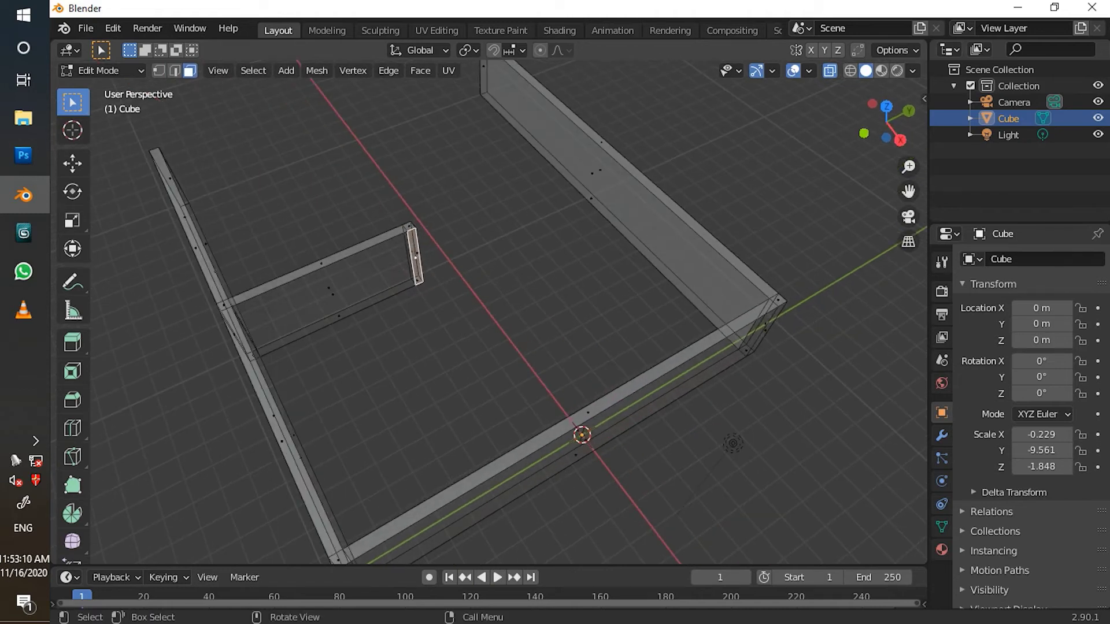
key(e)
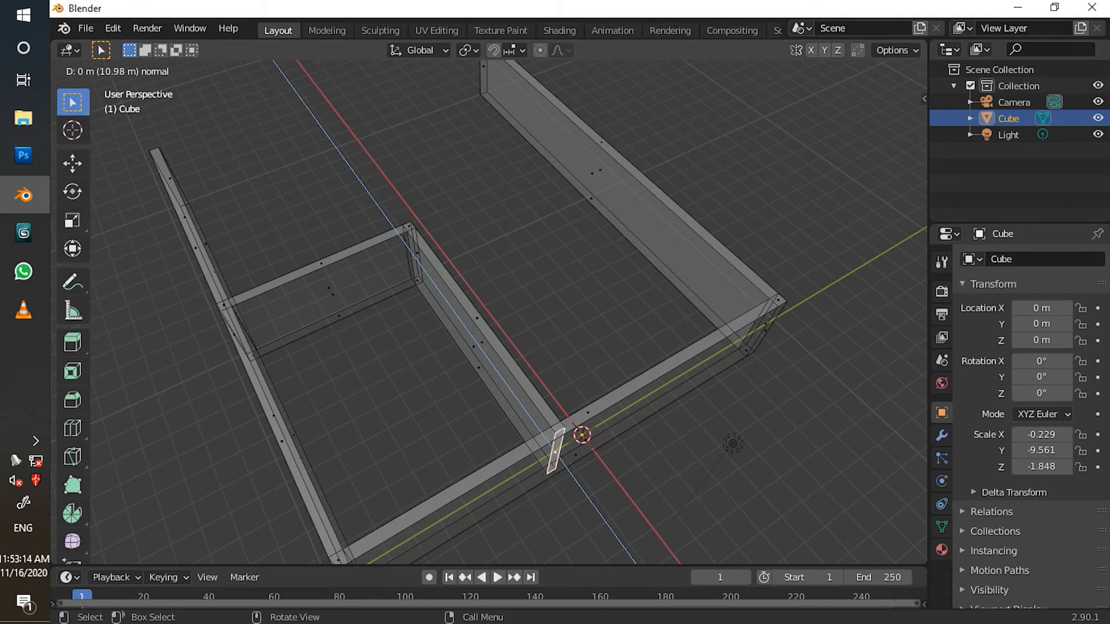
click(552, 453)
middle_drag(552, 453, 665, 401)
click(774, 323)
middle_drag(723, 324, 919, 312)
scroll(578, 312, down, 4)
middle_drag(636, 306, 469, 367)
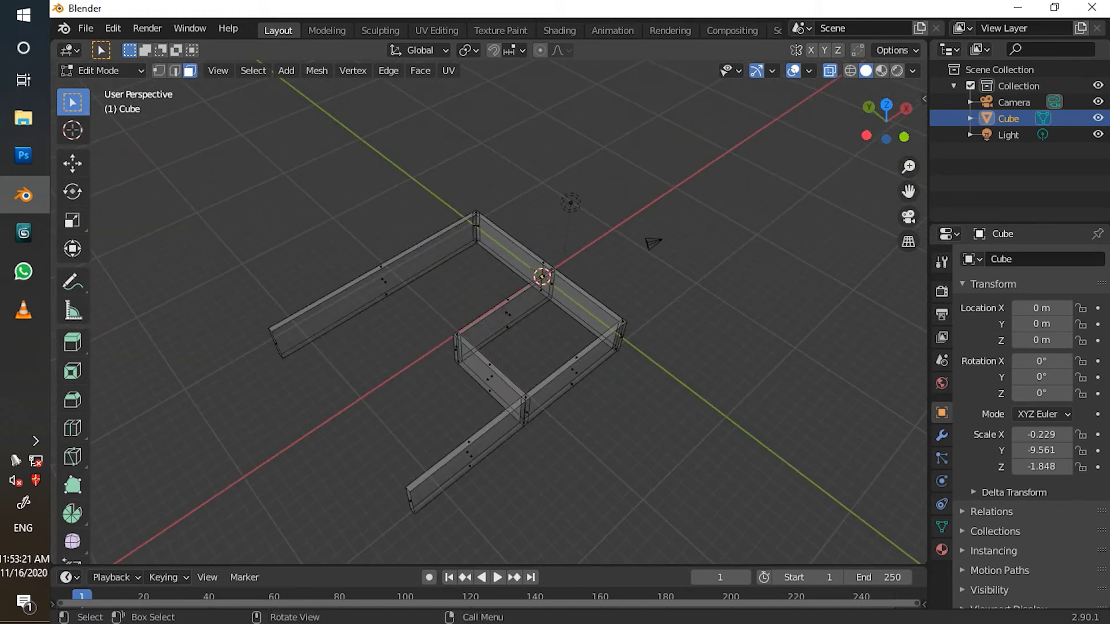
Select the entire mesh and add two vertical loop cuts across the positive Y side wall, slid slightly toward the corner
click(380, 266)
key(a)
middle_drag(439, 323, 410, 306)
key(ctrl+r)
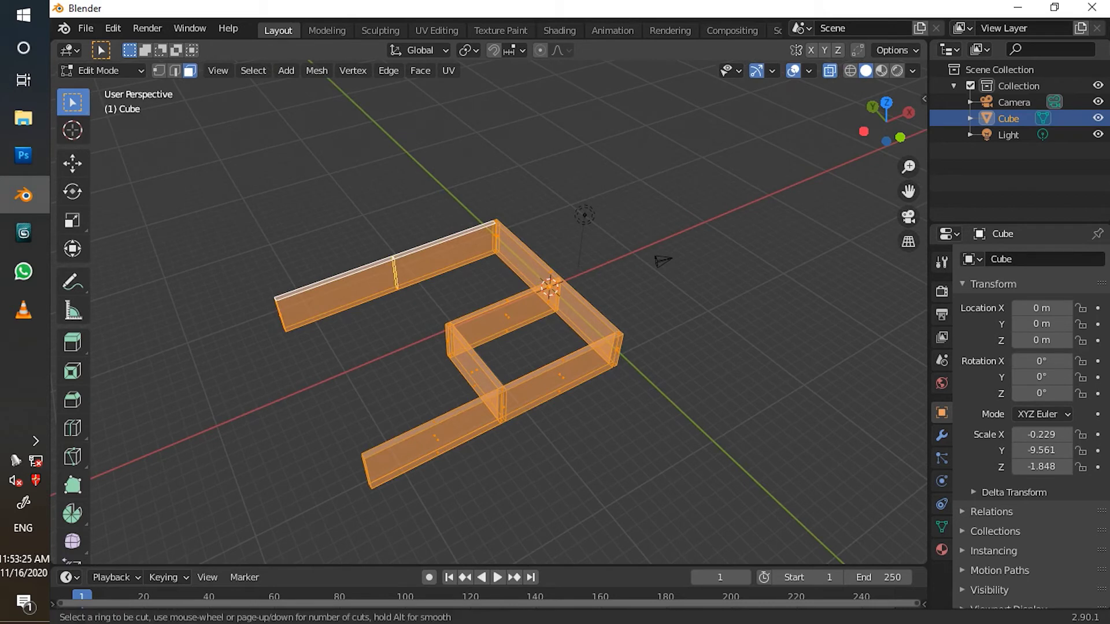
scroll(416, 266, up, 1)
click(416, 266)
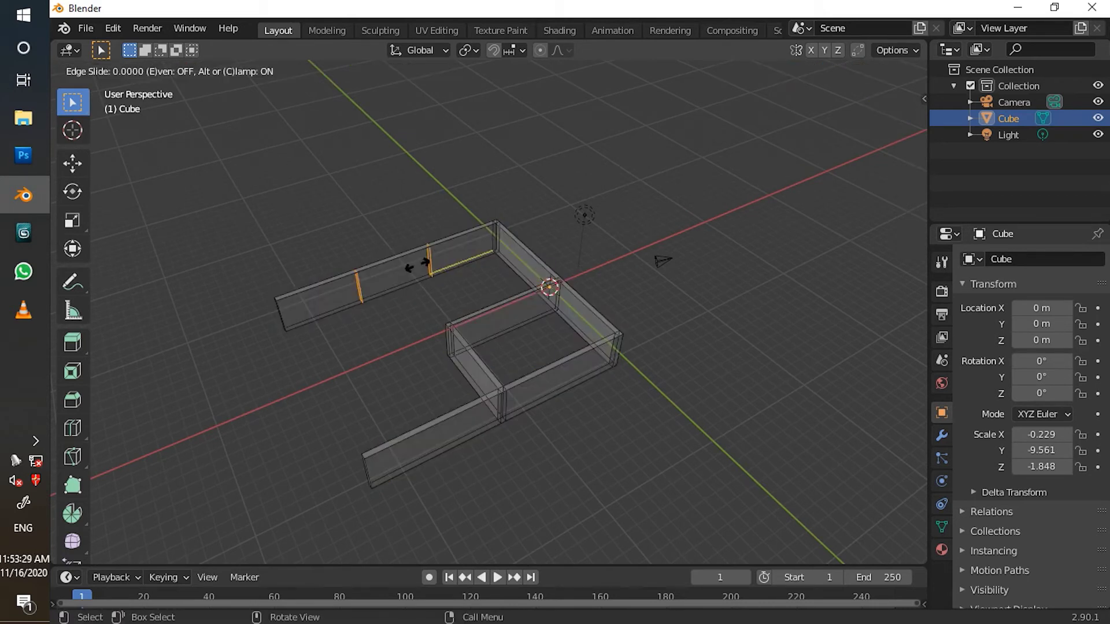
click(422, 263)
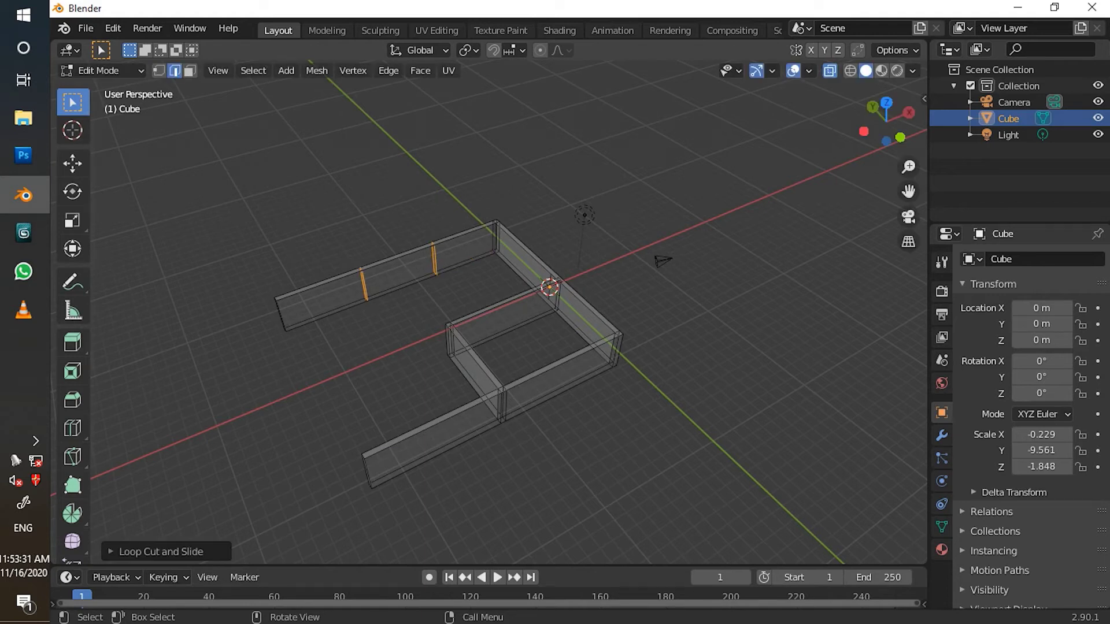
In vertex mode and top orthographic view, select the loop cut nearer the corner and move it about 1.8 m along negative X
key(1)
key(KP_5)
key(KP_7)
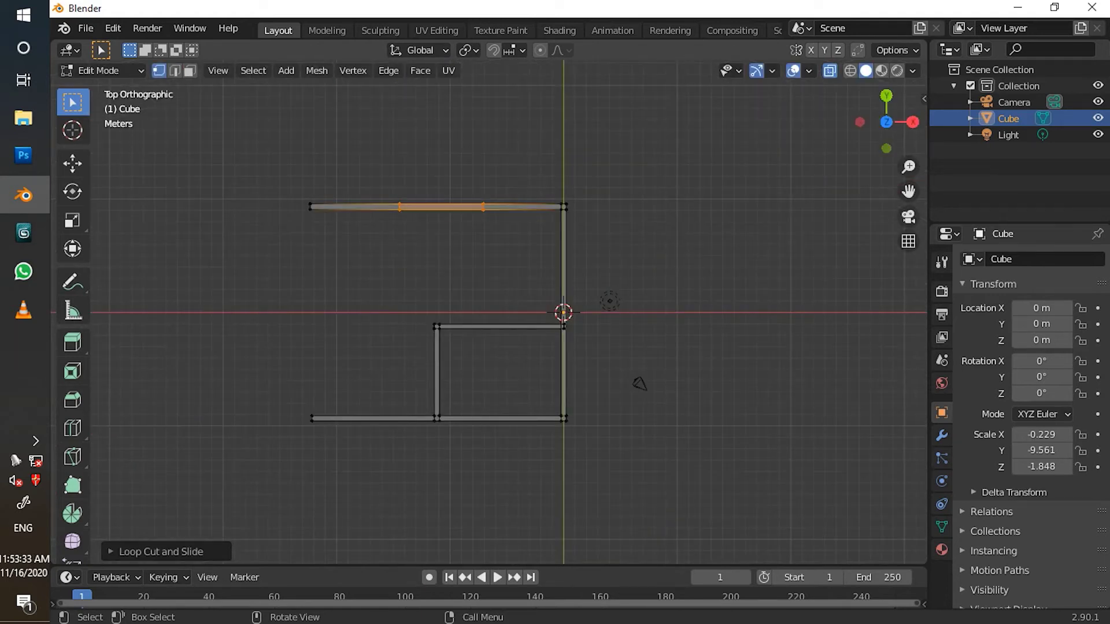
drag(463, 188, 498, 253)
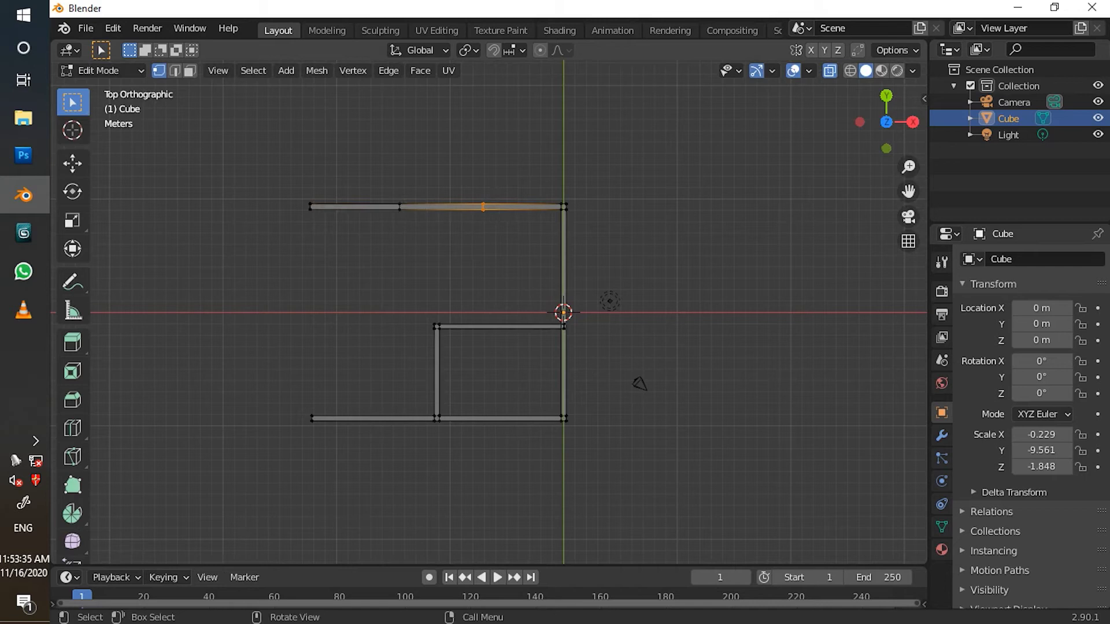
key(g)
key(x)
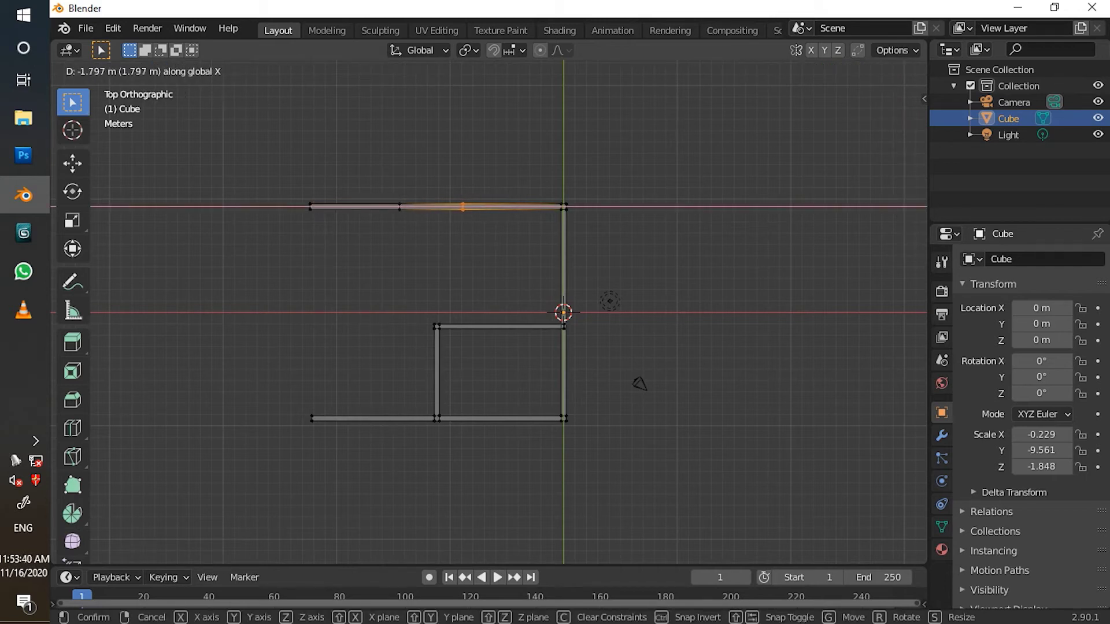
click(478, 253)
Move the positive Y wall's outer loop cut along positive X by about 4.9 m plus a 0.2 m adjustment, close to the other cut
drag(378, 179, 433, 260)
key(g)
key(x)
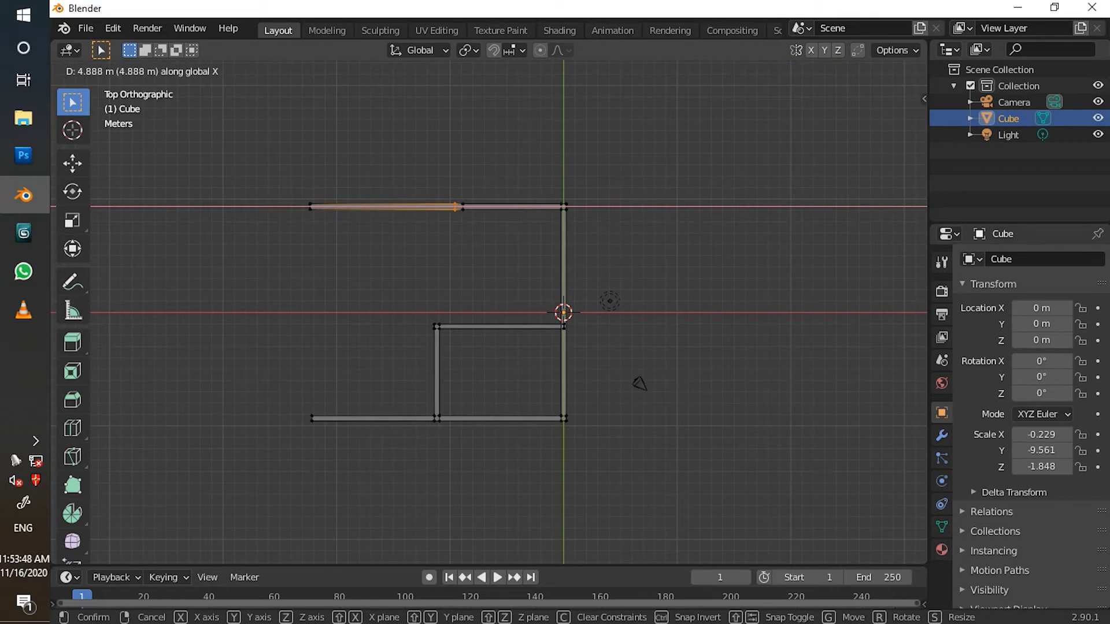
key(Return)
scroll(509, 312, up, 4)
shift+middle_drag(508, 312, 582, 499)
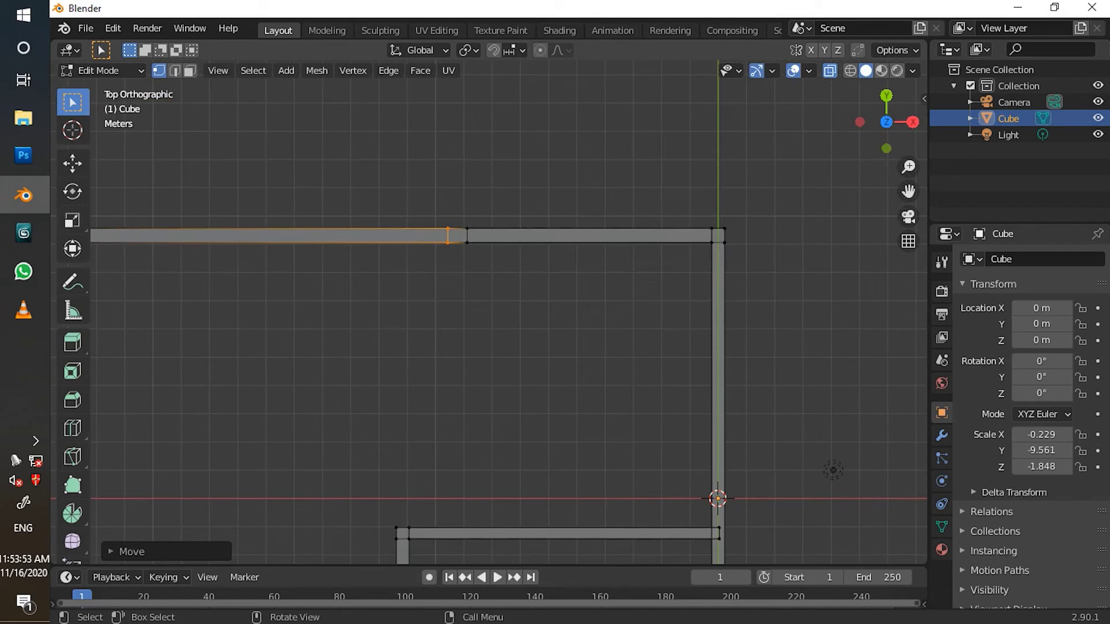
key(g)
key(x)
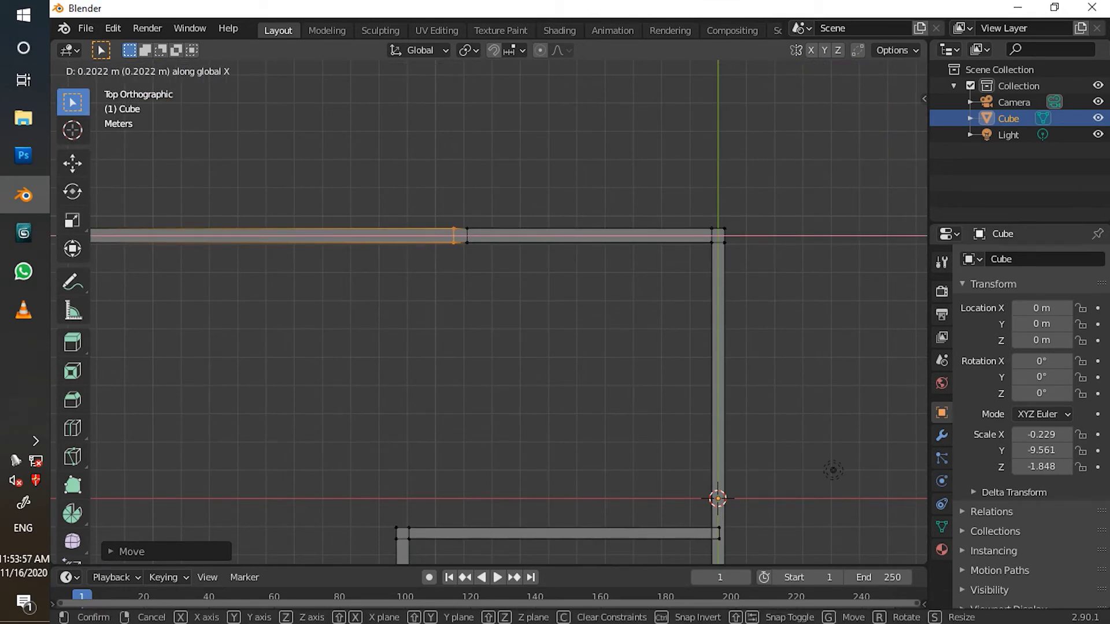
key(Return)
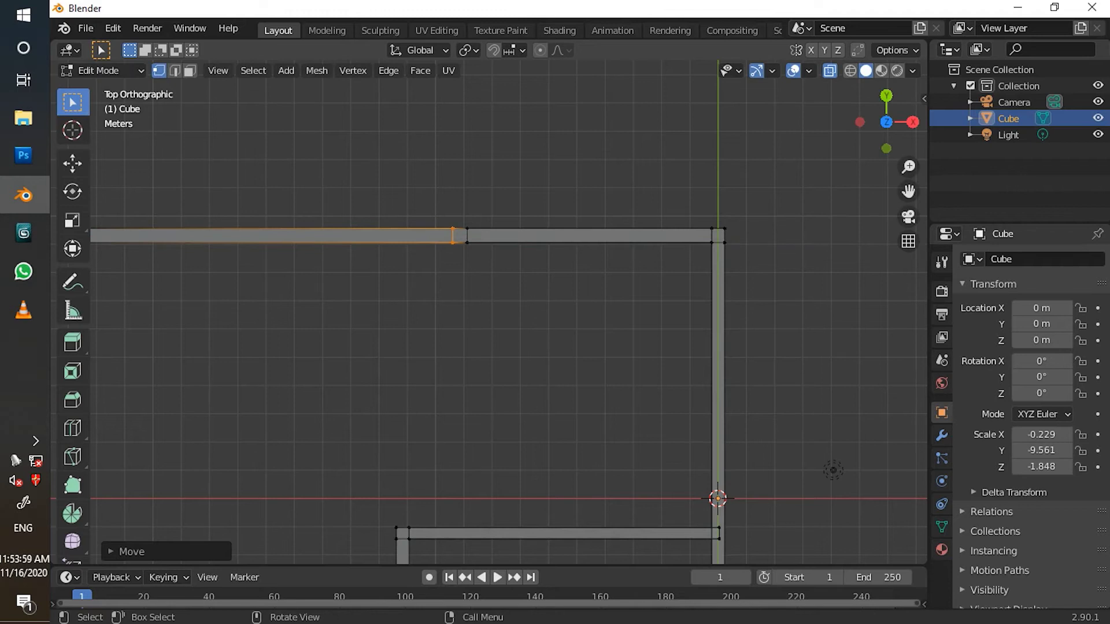
In face mode, select the narrow inner face between the positive Y wall's cuts and extrude it inward along negative Y toward the enclosed room's corner
middle_drag(509, 347, 580, 213)
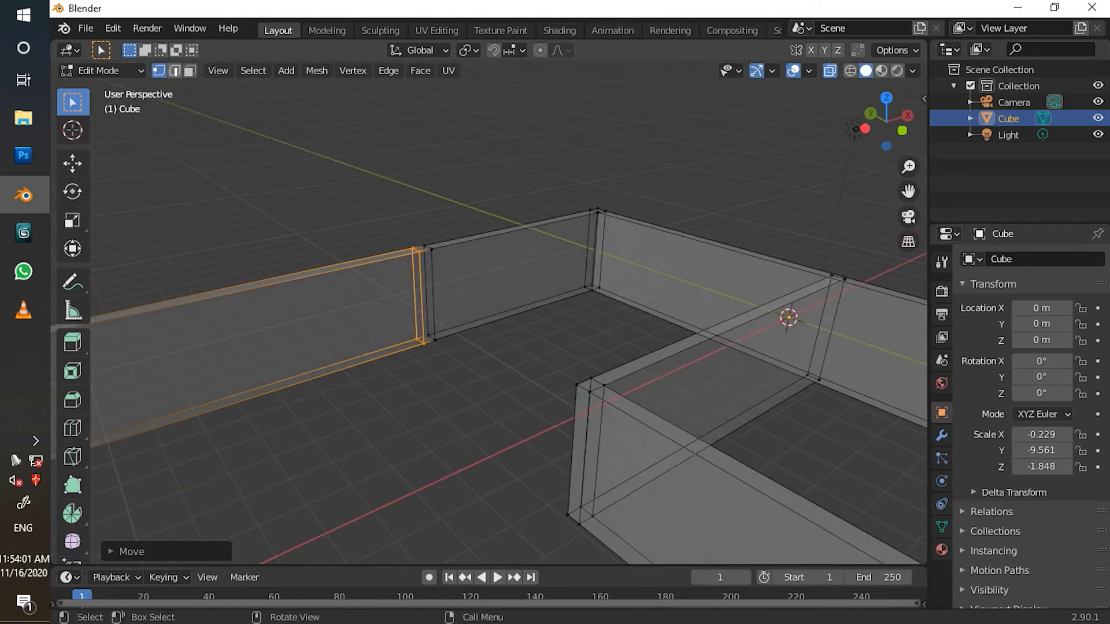
click(189, 71)
click(427, 297)
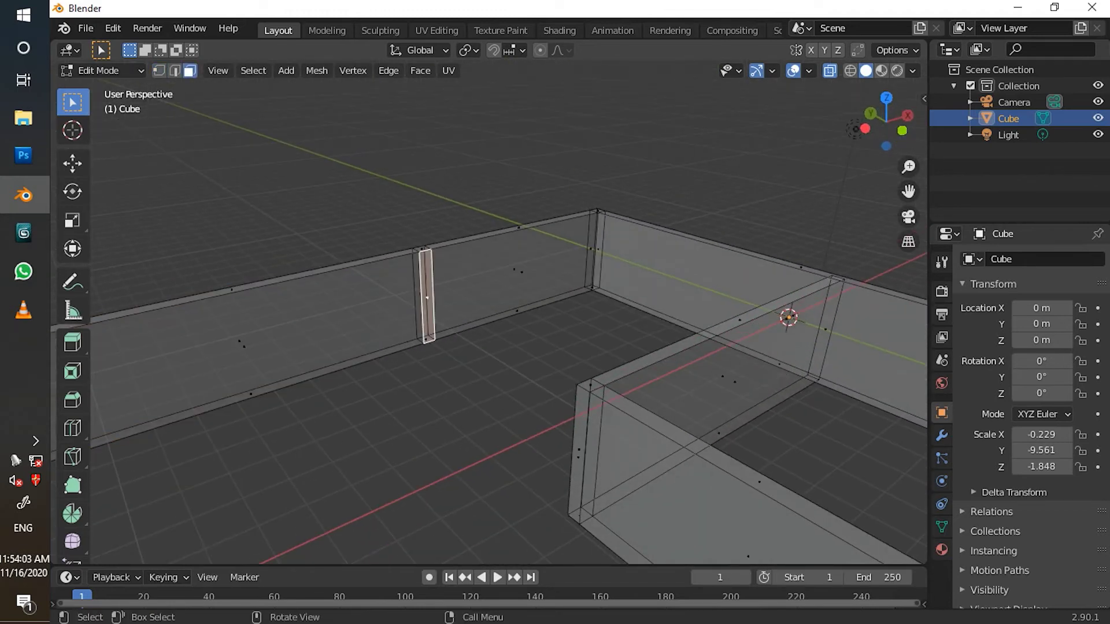
key(e)
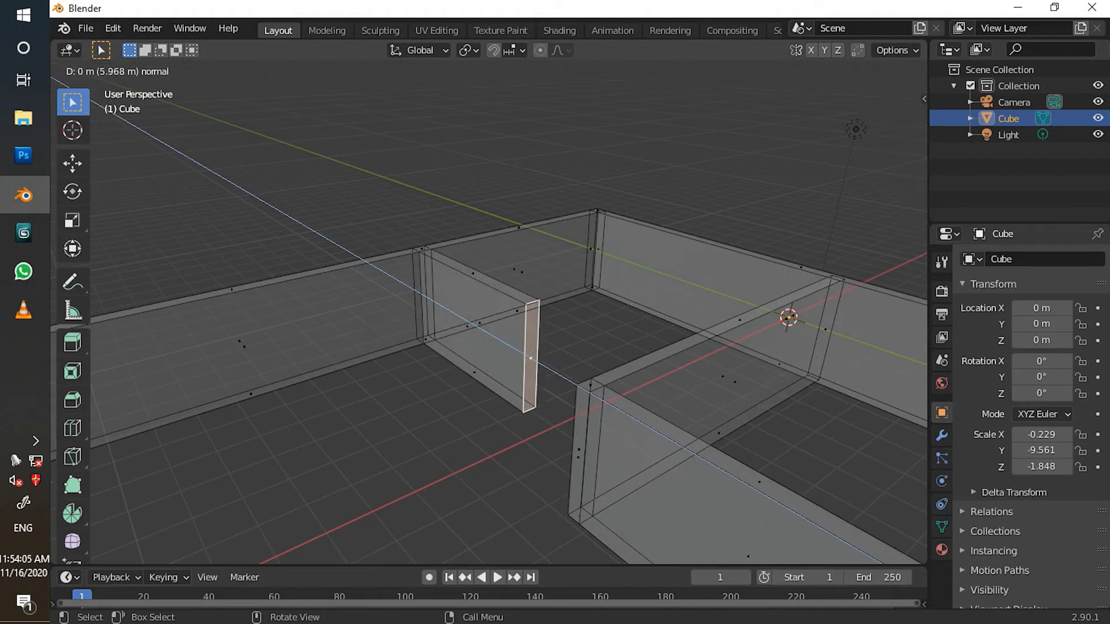
click(555, 372)
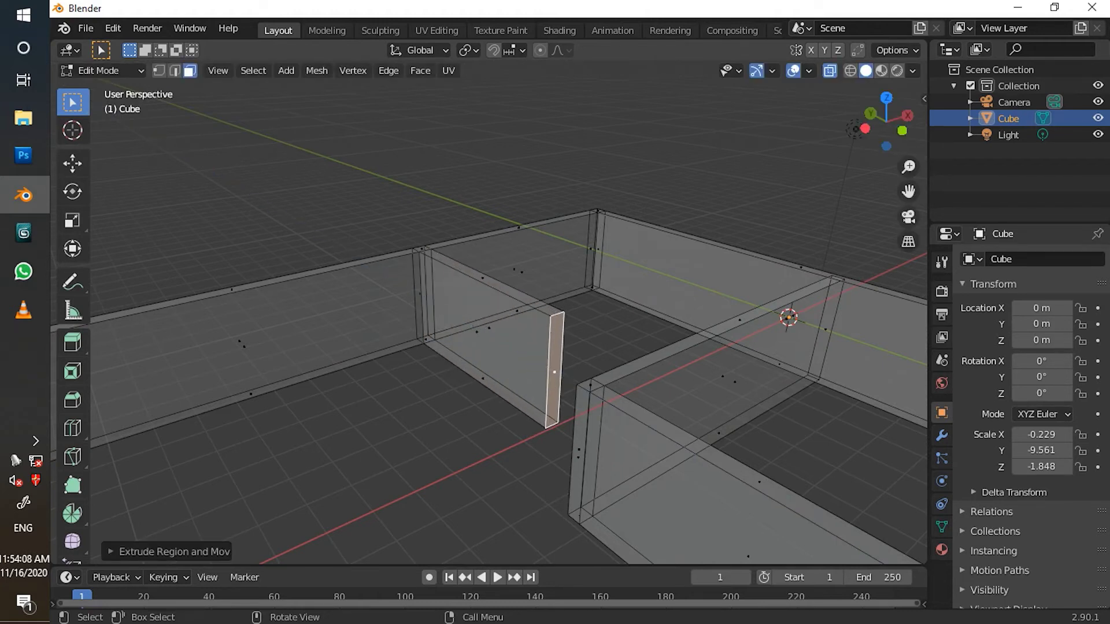
Add a vertical loop cut to the new inner partition and slide it close to the partition's free end
key(KP_7)
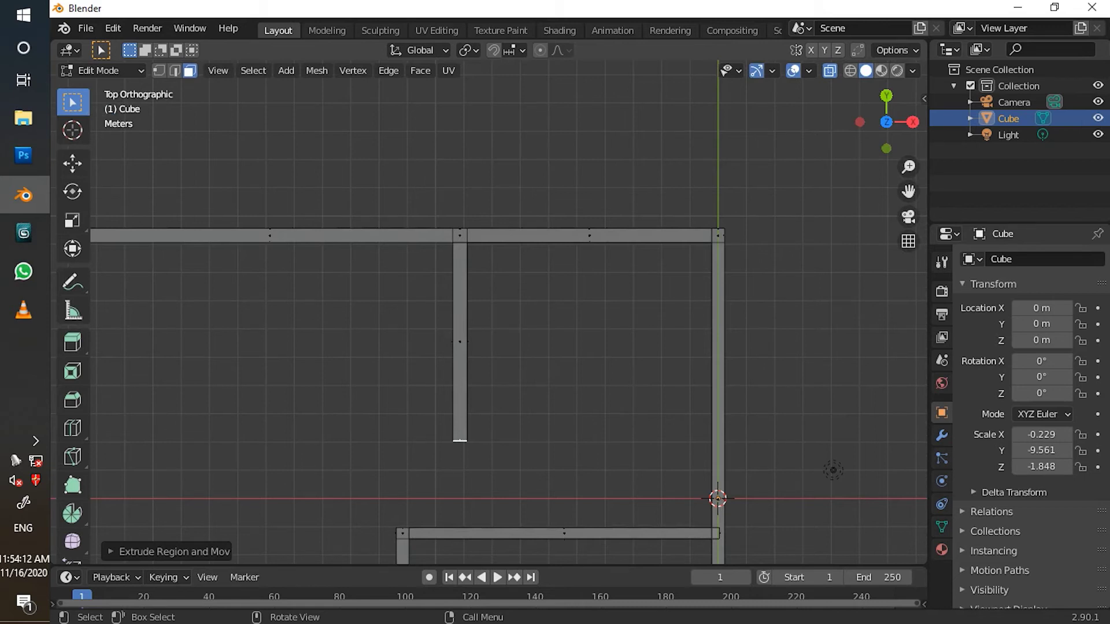
middle_drag(555, 373, 477, 300)
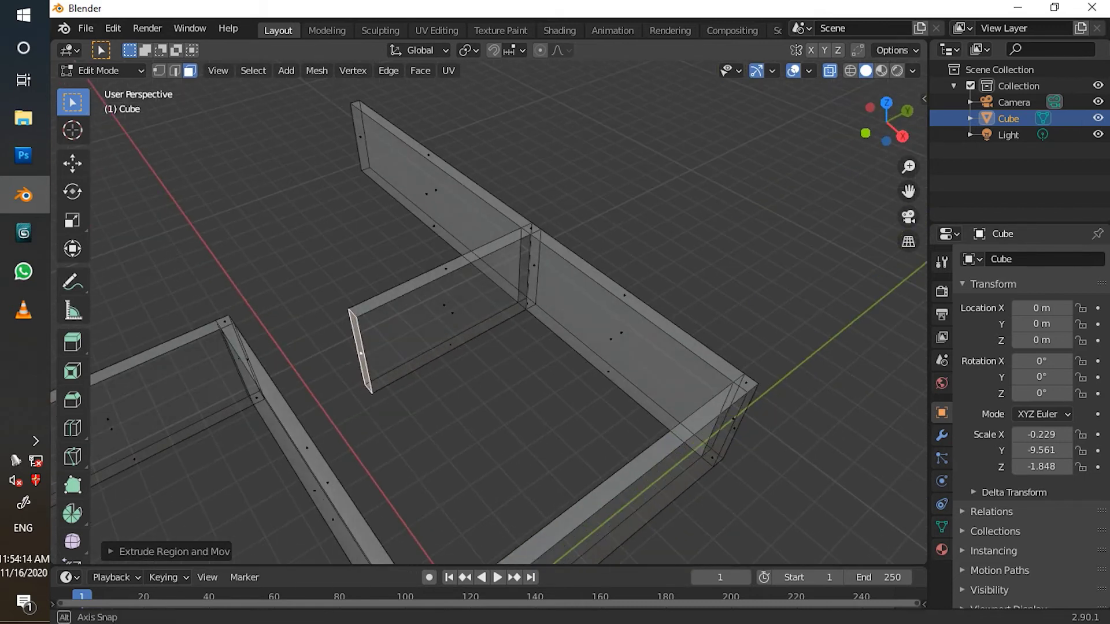
key(ctrl+r)
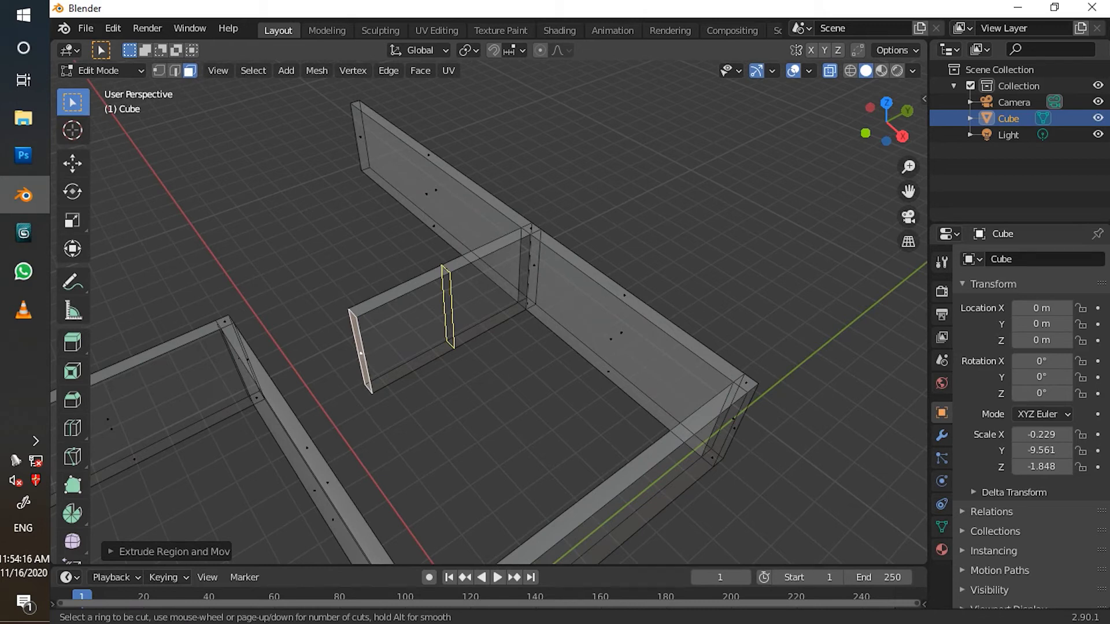
click(449, 308)
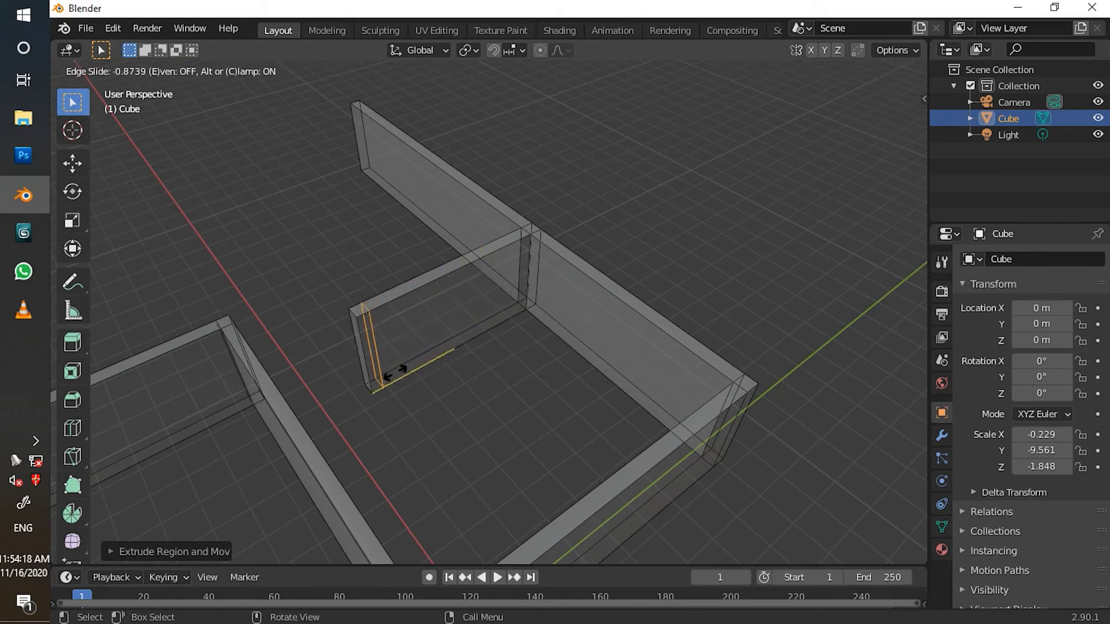
click(399, 370)
middle_drag(399, 370, 590, 439)
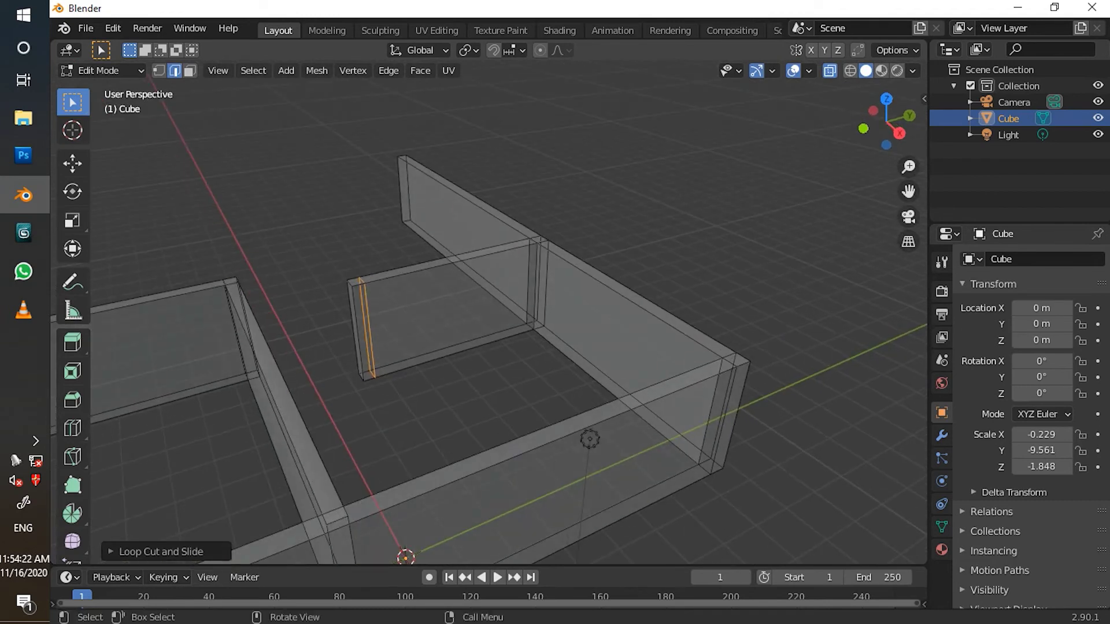
Extrude the narrow face at the partition's free end along positive X to the end wall, closing off the corner room
click(364, 334)
middle_drag(364, 334, 353, 332)
key(e)
click(503, 491)
middle_drag(503, 491, 589, 404)
scroll(578, 451, down, 5)
key(KP_3)
scroll(489, 312, up, 5)
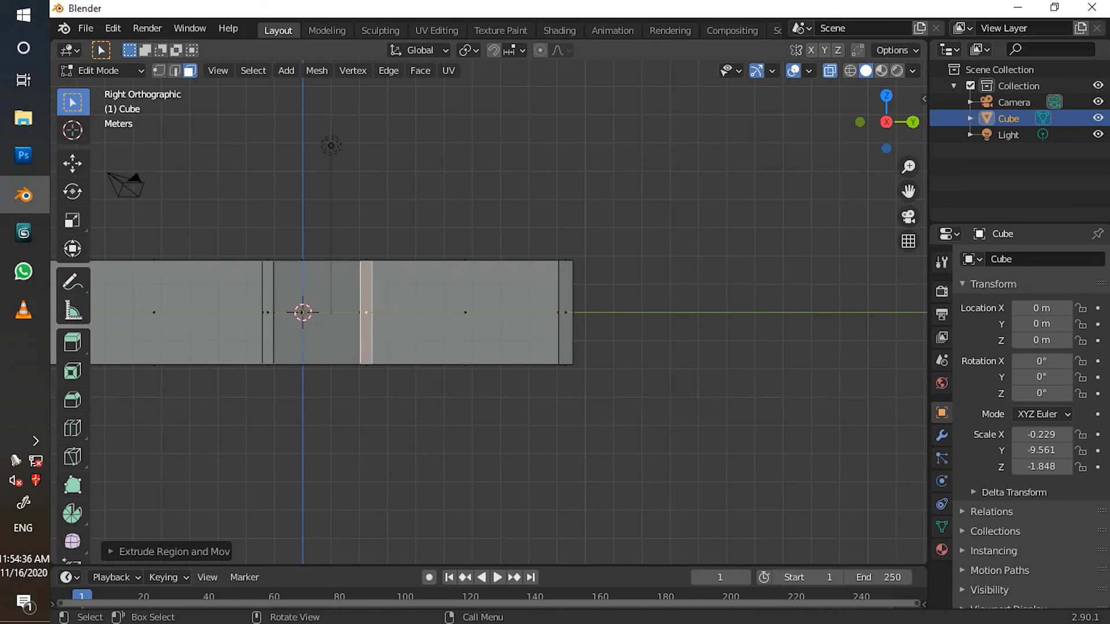
In front orthographic view, box-select the vertices at the side walls' free ends and move them along the X axis
key(KP_1)
shift+middle_drag(405, 346, 753, 350)
scroll(489, 313, up, 3)
drag(343, 186, 402, 437)
key(g)
key(x)
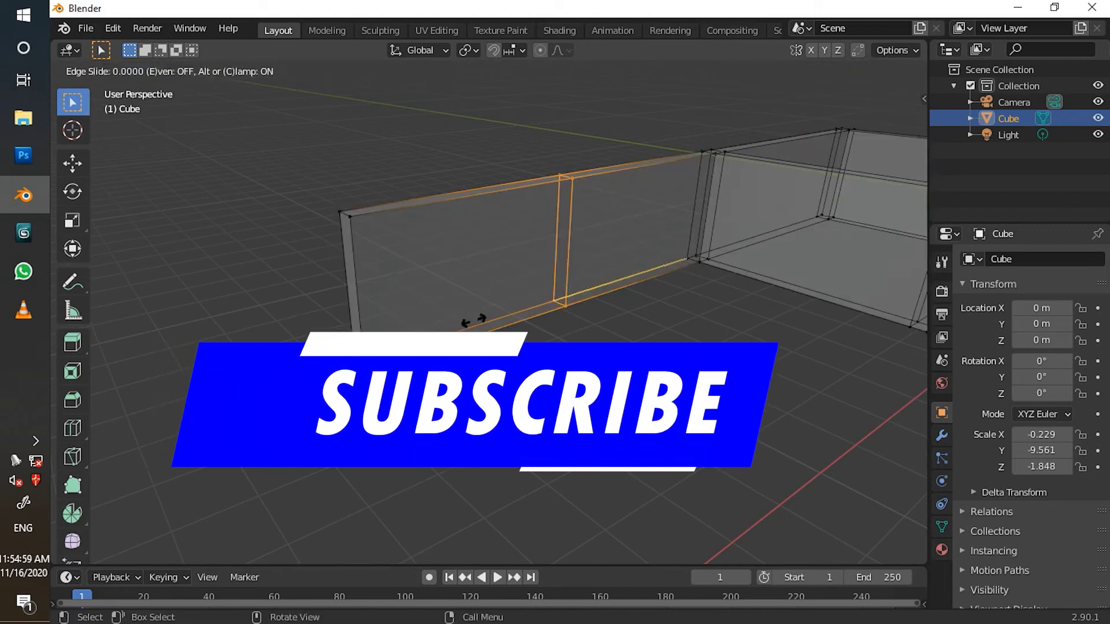
Add a loop cut near the positive Y wall's free end and extrude the narrow inner face about 18.24 m to the opposite side wall
key(Return)
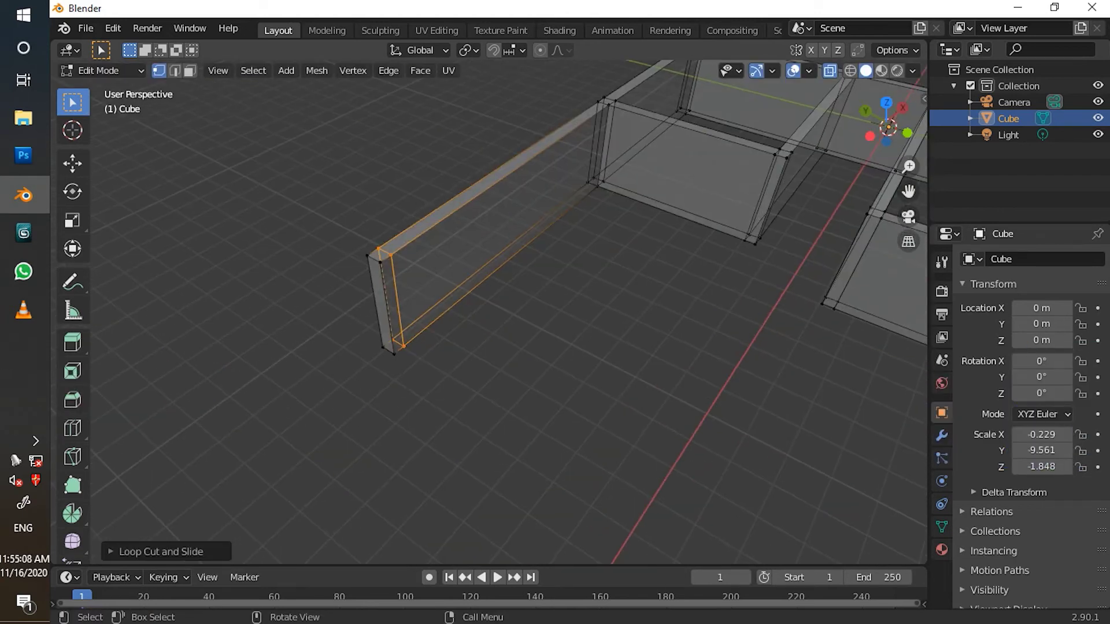
key(3)
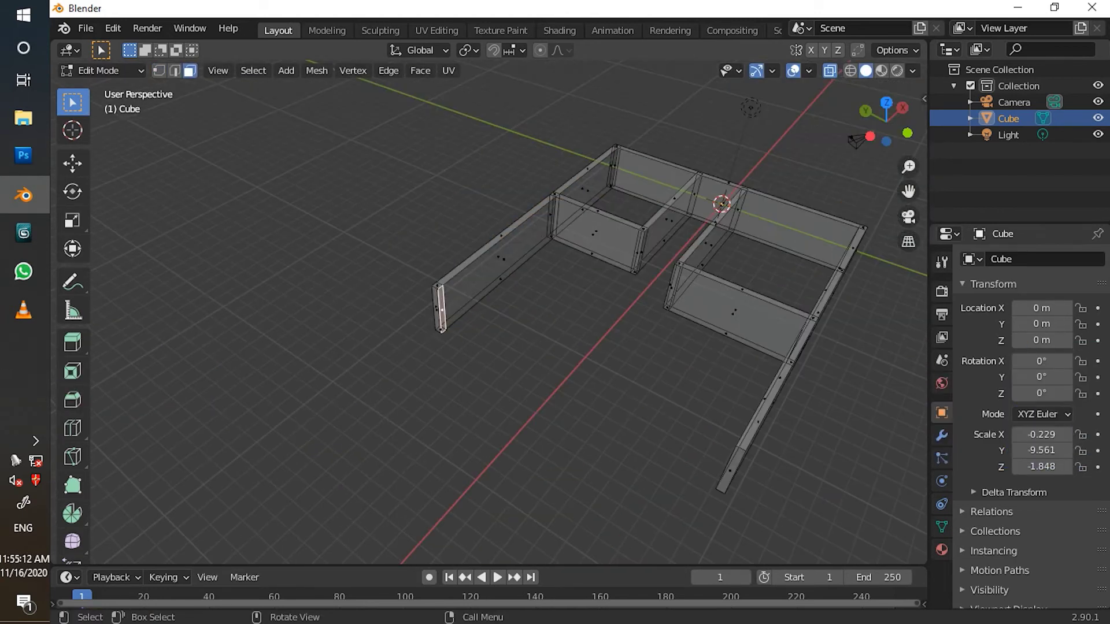
key(e)
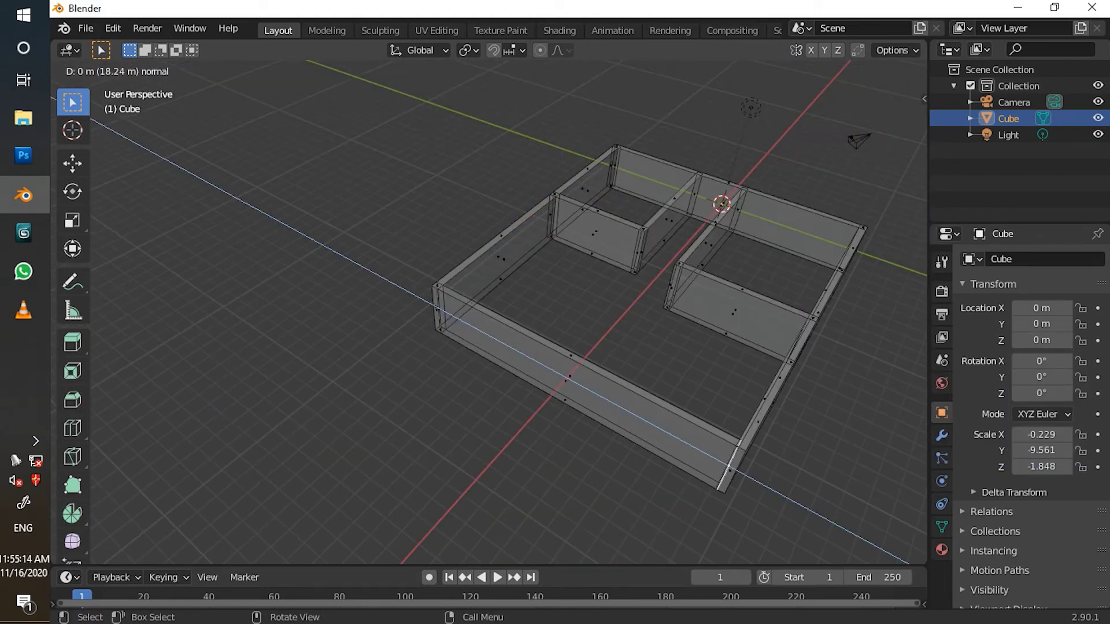
key(Return)
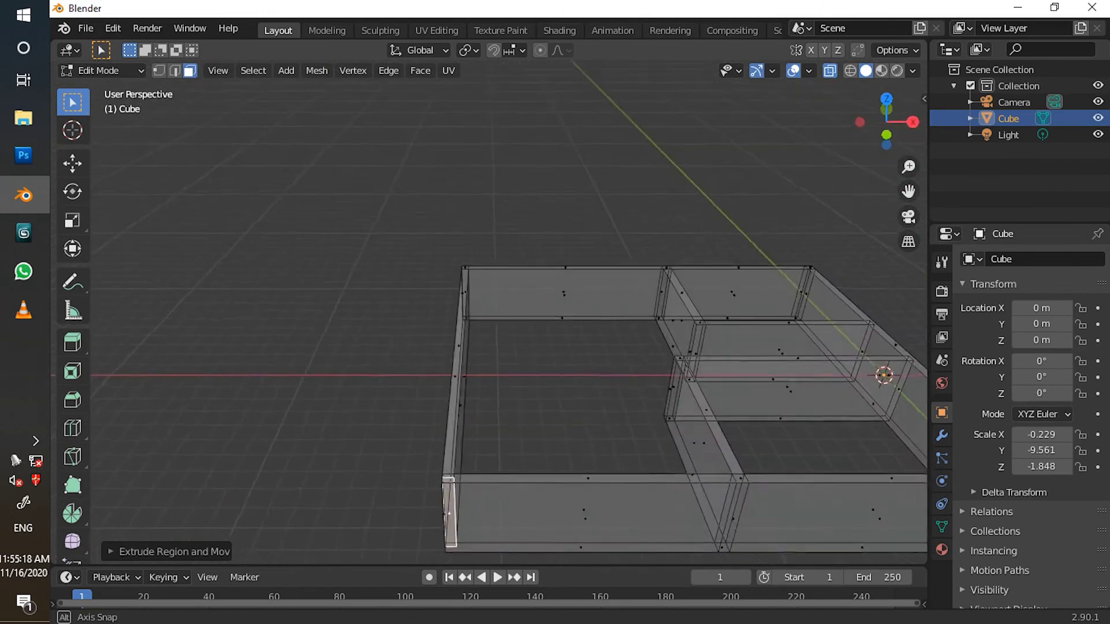
middle_drag(405, 289, 564, 318)
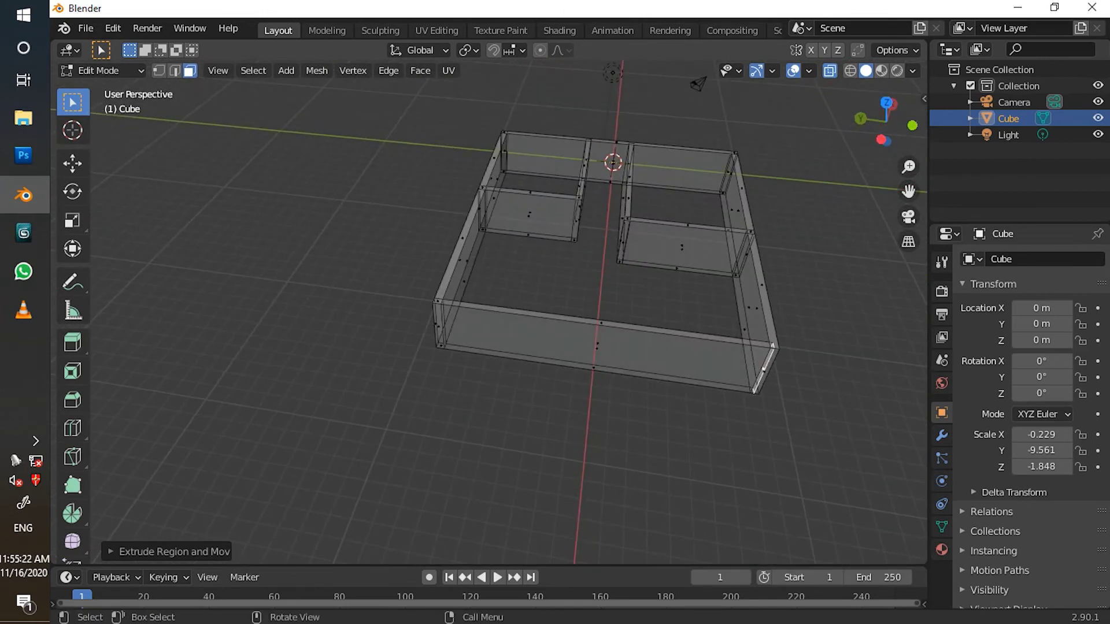
Select the entire mesh and add two vertical loop cuts across the new closing wall, slid toward the negative Y side
key(a)
key(ctrl+r)
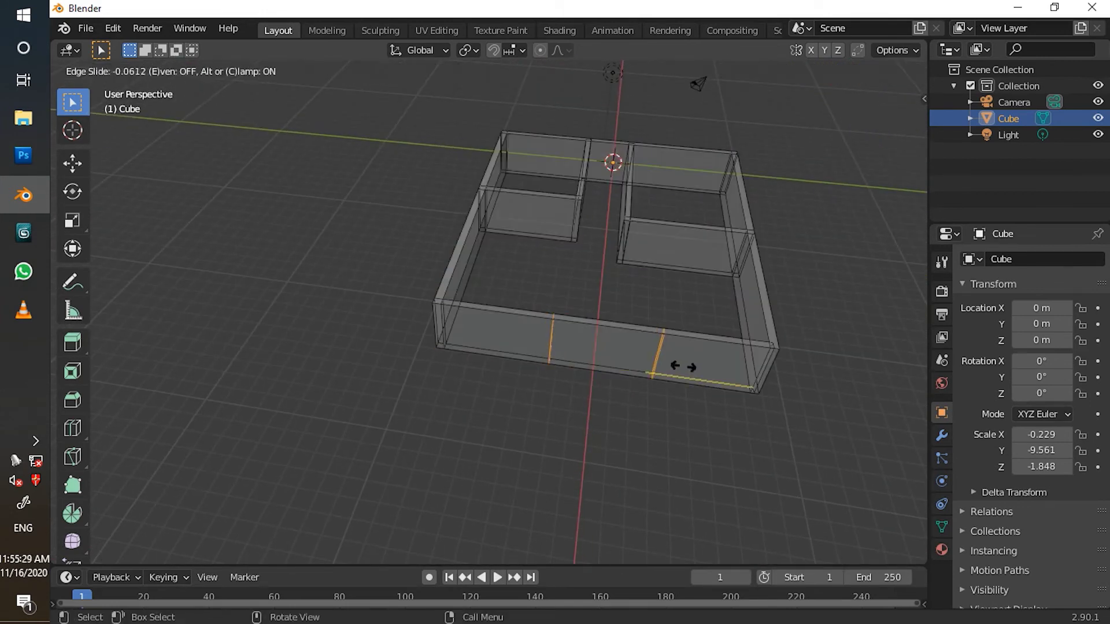
click(743, 372)
middle_drag(508, 347, 561, 367)
In vertex mode, select the loop cut nearer the negative Y corner and move it about 5.4 m along Y, close to the other cut
key(1)
middle_drag(404, 347, 722, 341)
drag(229, 268, 172, 407)
shift+drag(198, 280, 156, 320)
key(g)
key(y)
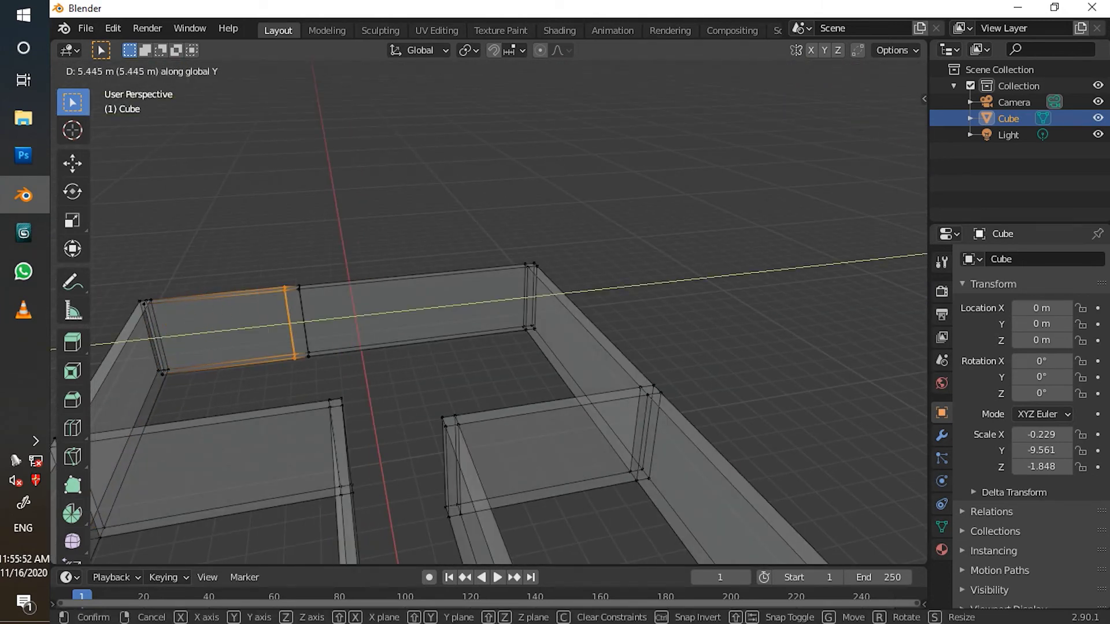
click(298, 323)
In face mode, select the narrow inner face between the closing wall's cuts and extrude it inward to the larger room's partition
middle_drag(346, 327, 659, 350)
key(3)
click(319, 399)
key(e)
click(498, 462)
click(346, 393)
middle_drag(520, 370, 422, 367)
middle_drag(567, 492, 578, 381)
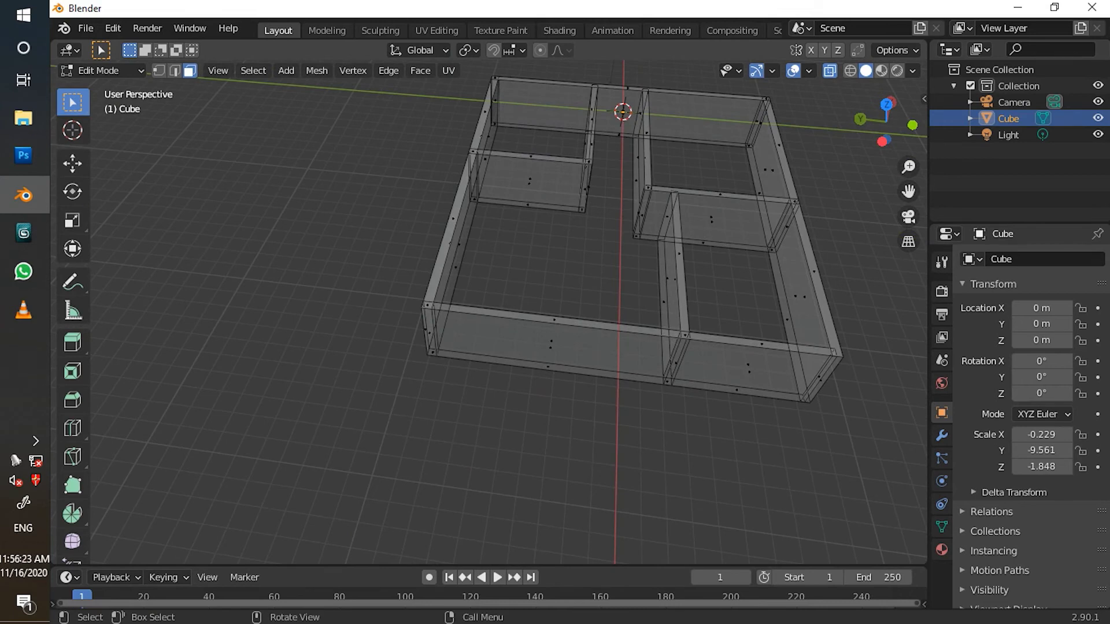
Return to Object Mode, turn off X-ray, deselect everything and review the finished wall layout
key(Tab)
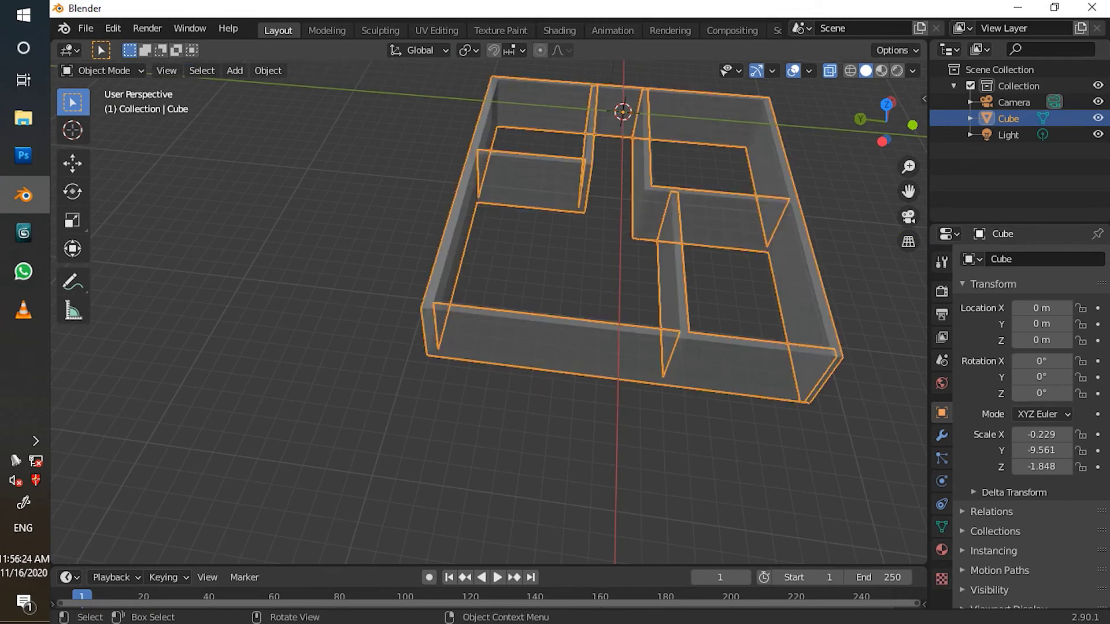
key(alt+z)
scroll(567, 405, up, 1)
middle_drag(566, 416, 550, 527)
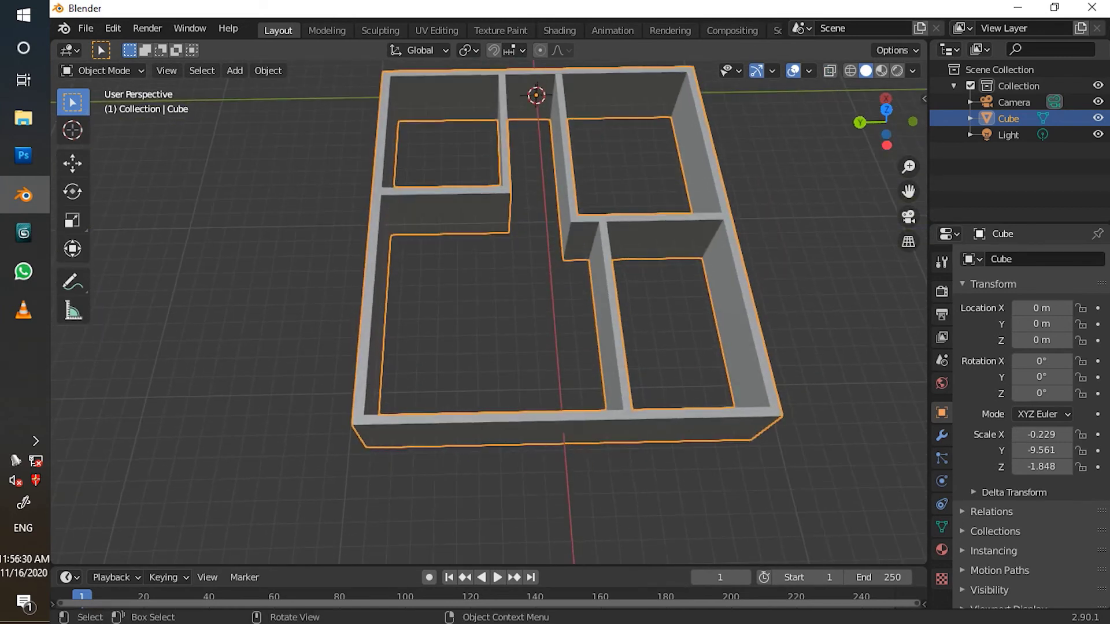
key(alt+a)
middle_drag(570, 370, 596, 343)
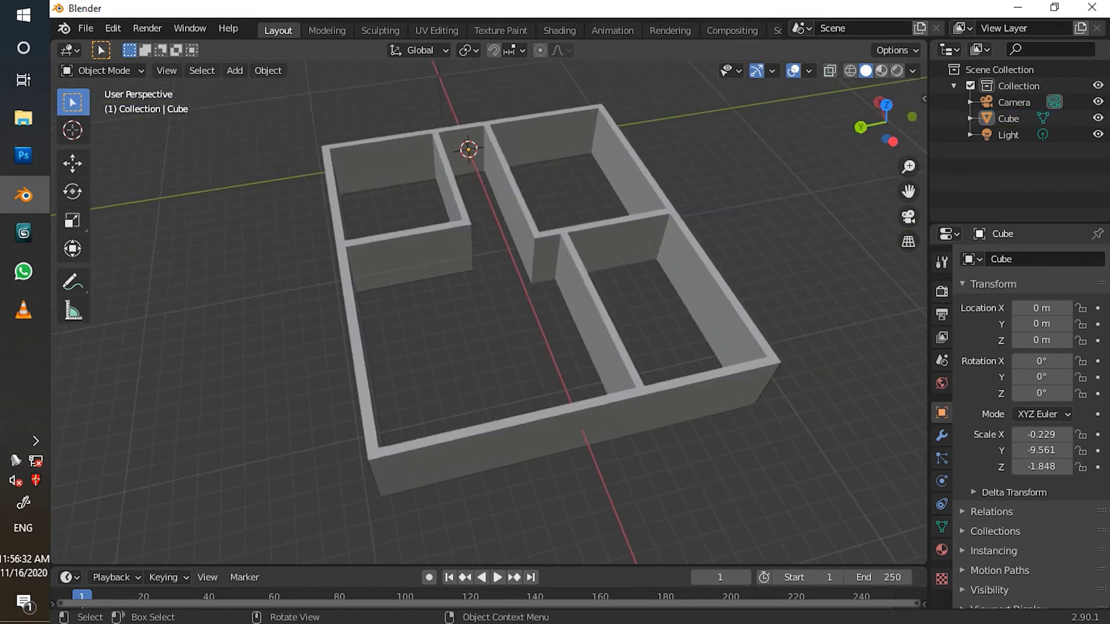
mouse_move(584, 338)
middle_down()
mouse_move(578, 358)
mouse_move(578, 323)
mouse_move(578, 341)
middle_up()
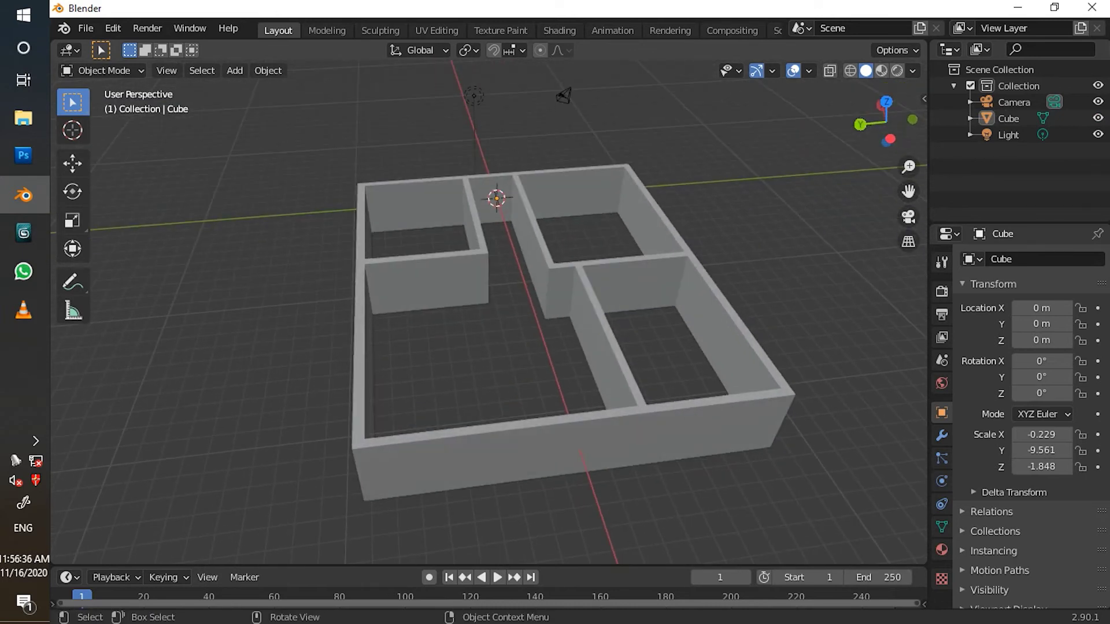
Add a plane mesh and scale it uniformly to about 9.445, roughly the width of the house
key(shift+a)
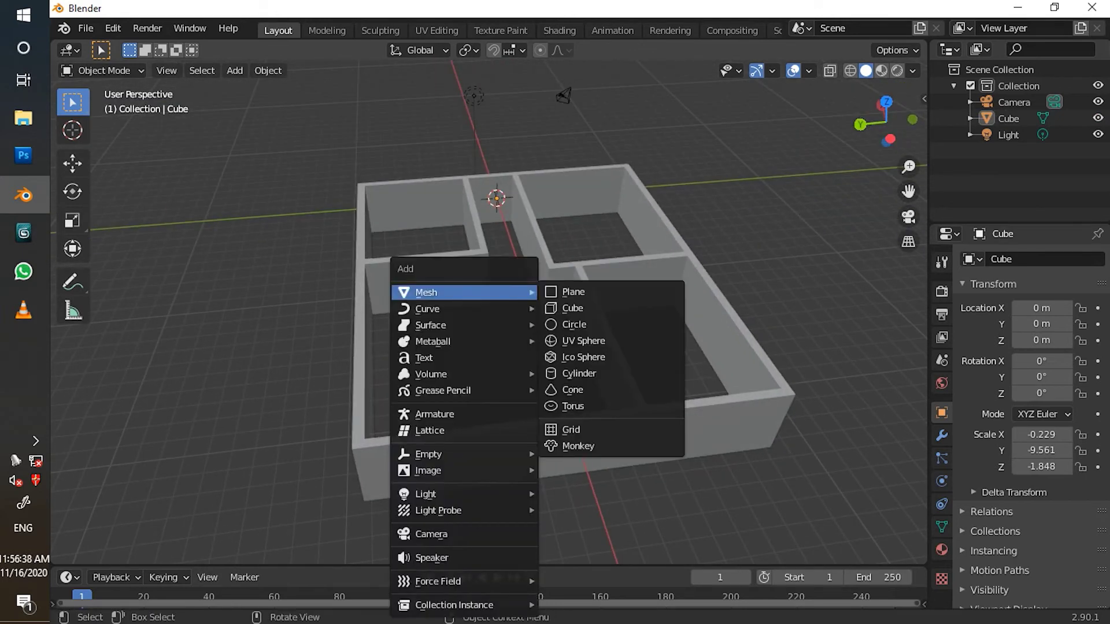
click(572, 292)
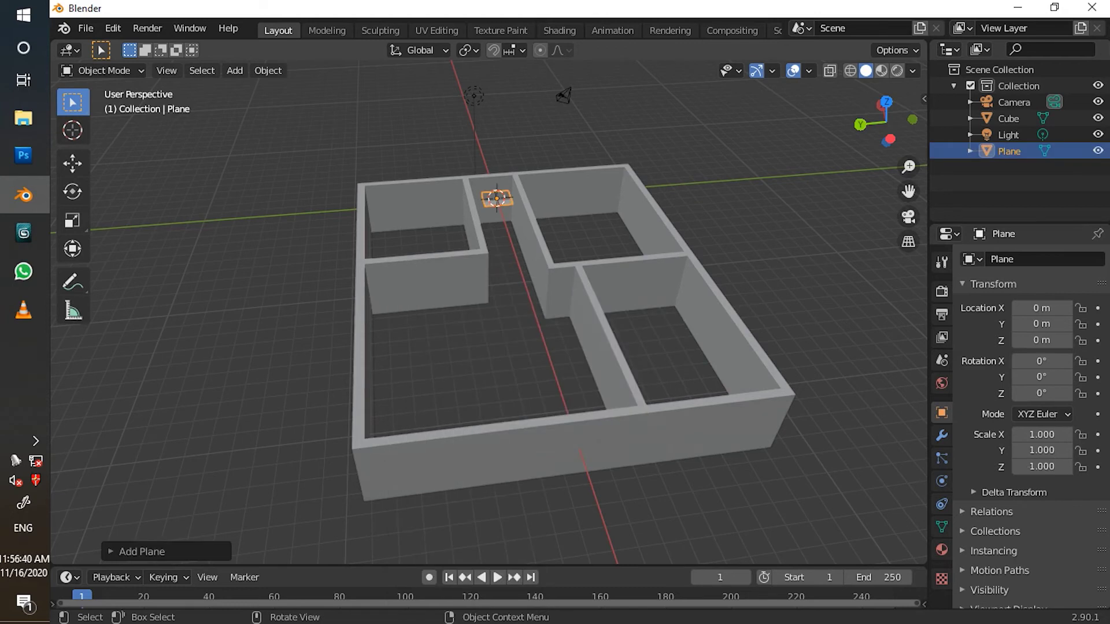
mouse_move(544, 254)
middle_down()
mouse_move(543, 231)
mouse_move(543, 240)
middle_up()
key(s)
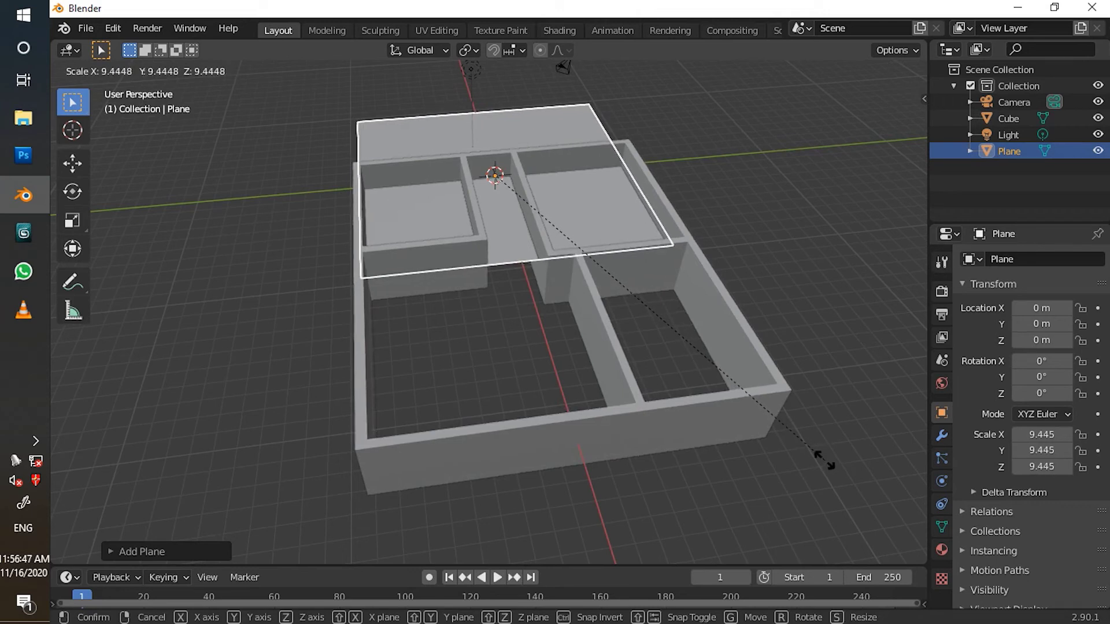
click(826, 455)
Move the plane along the X axis to about -12.65 m, reaching the closing wall
key(g)
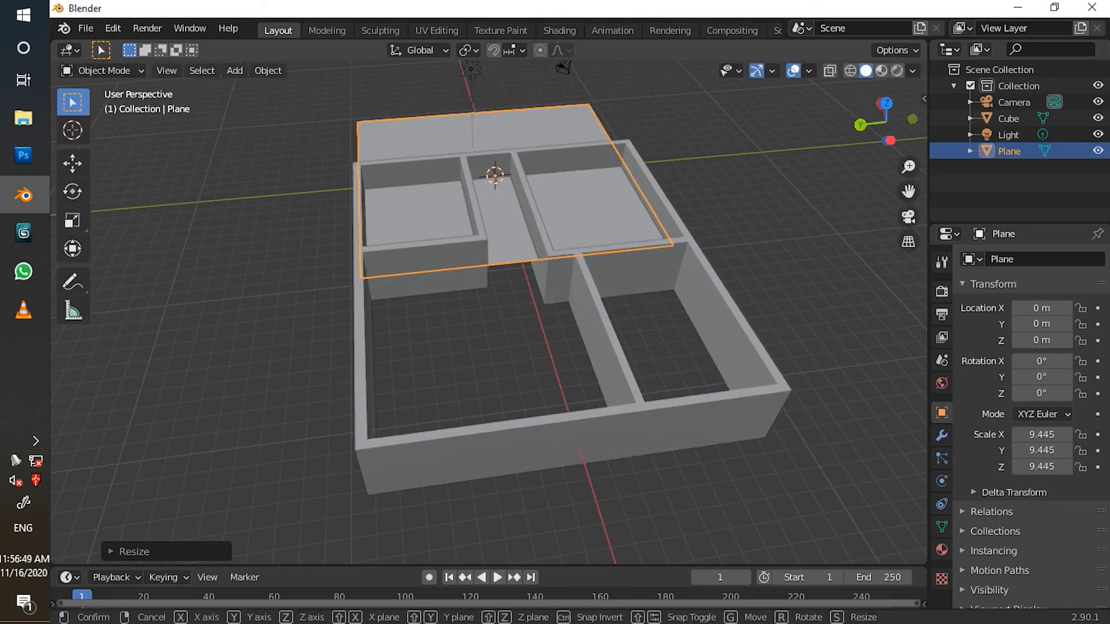
key(x)
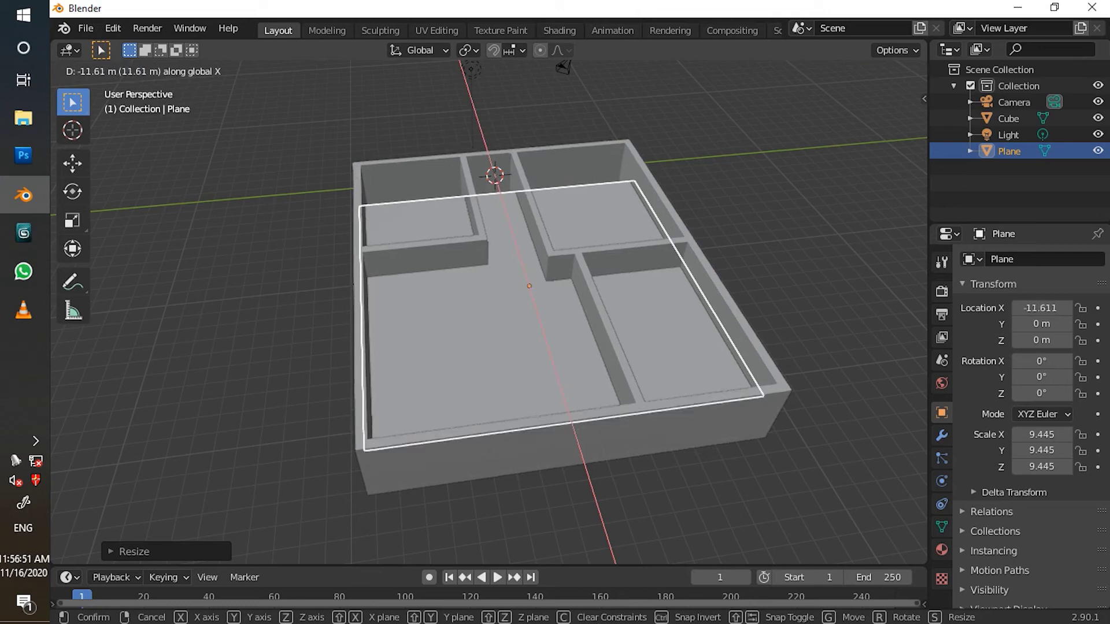
click(583, 370)
middle_drag(584, 370, 654, 429)
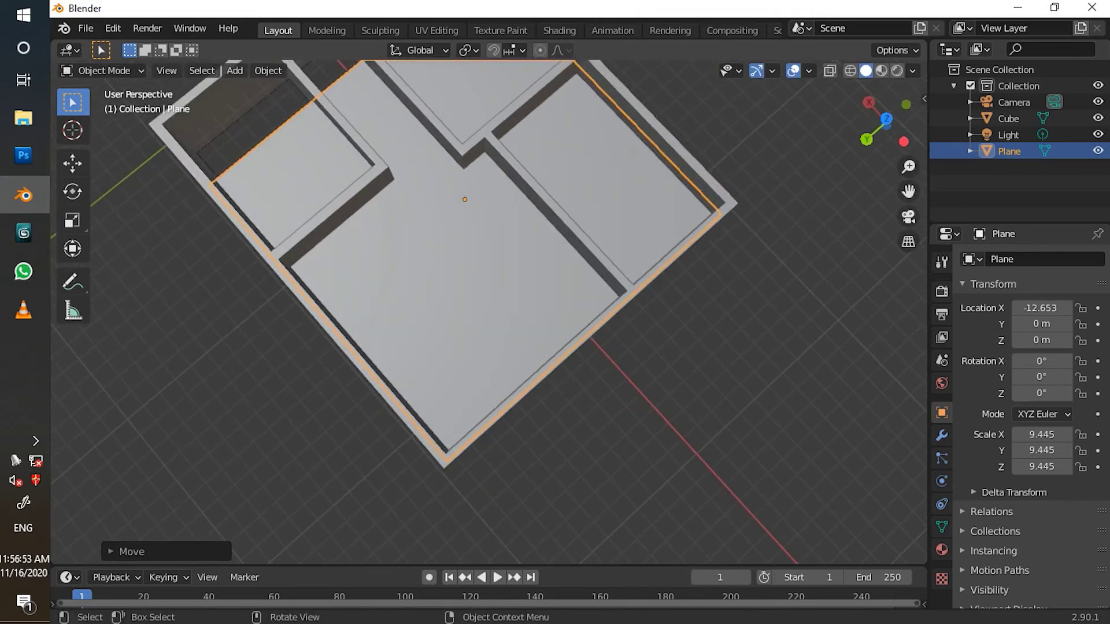
In top orthographic view, move the plane back along positive X to about -10.75 m, centred between the end walls
key(KP_7)
middle_drag(520, 318, 506, 237)
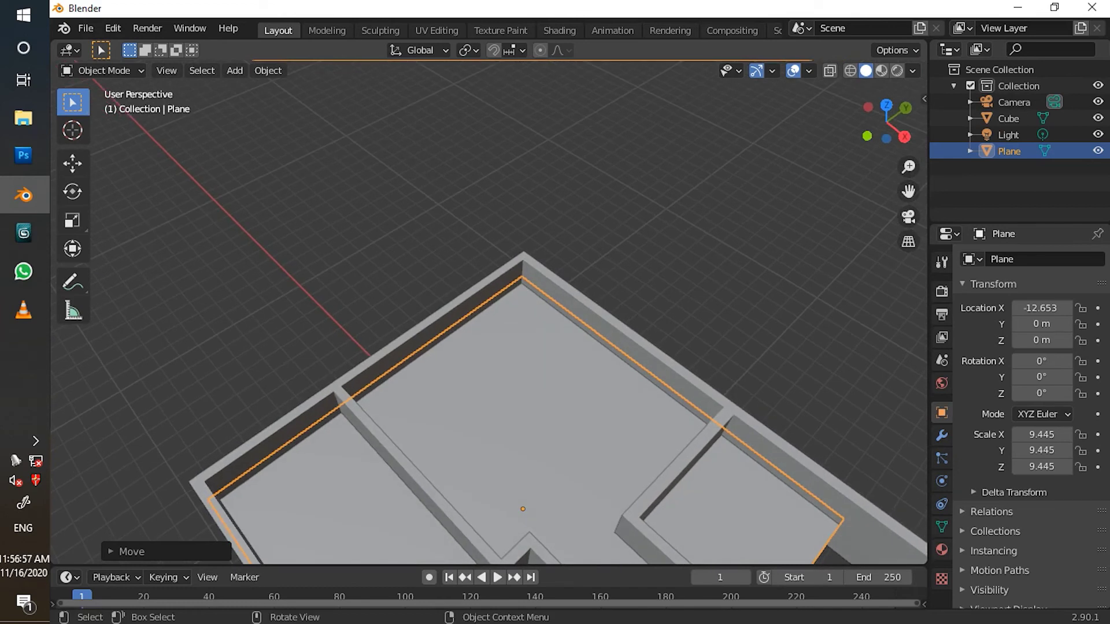
key(KP_7)
shift+middle_drag(549, 358, 372, 273)
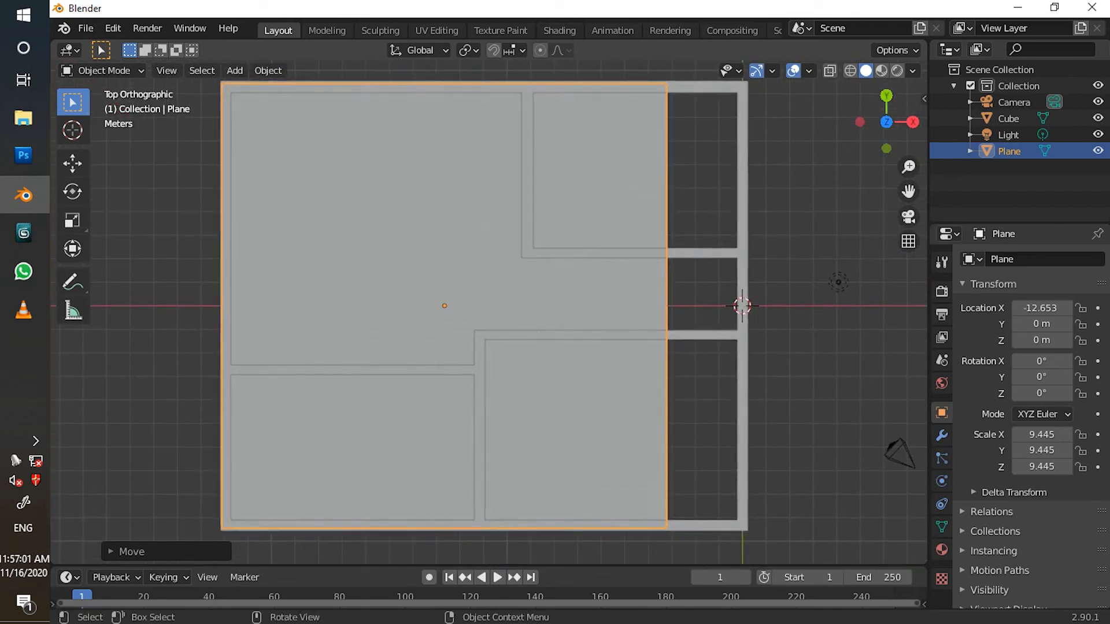
key(s)
key(x)
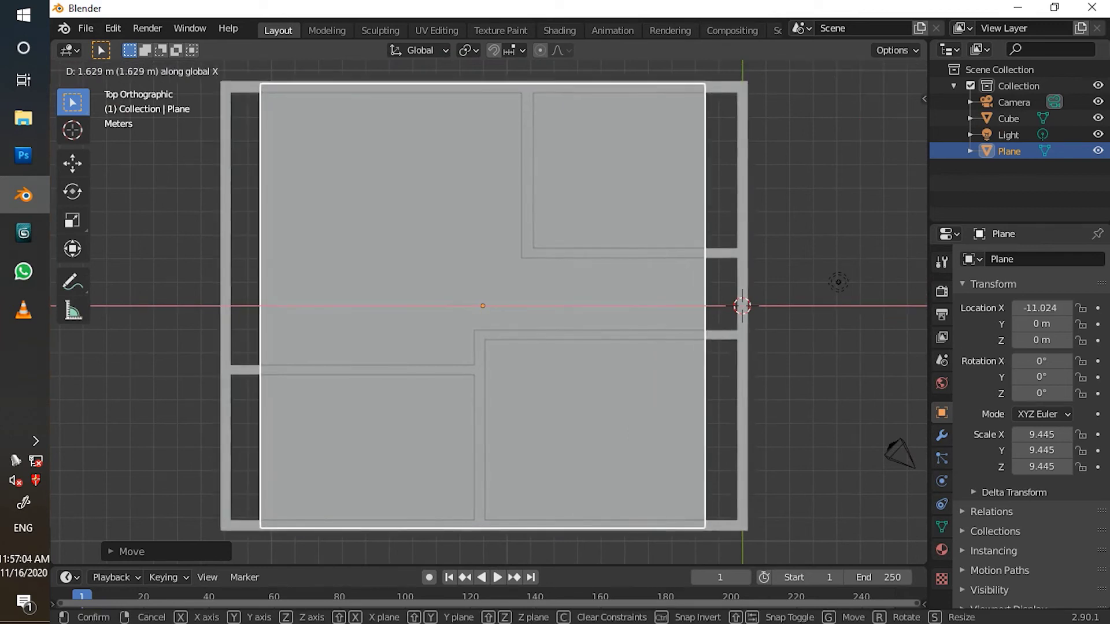
key(Return)
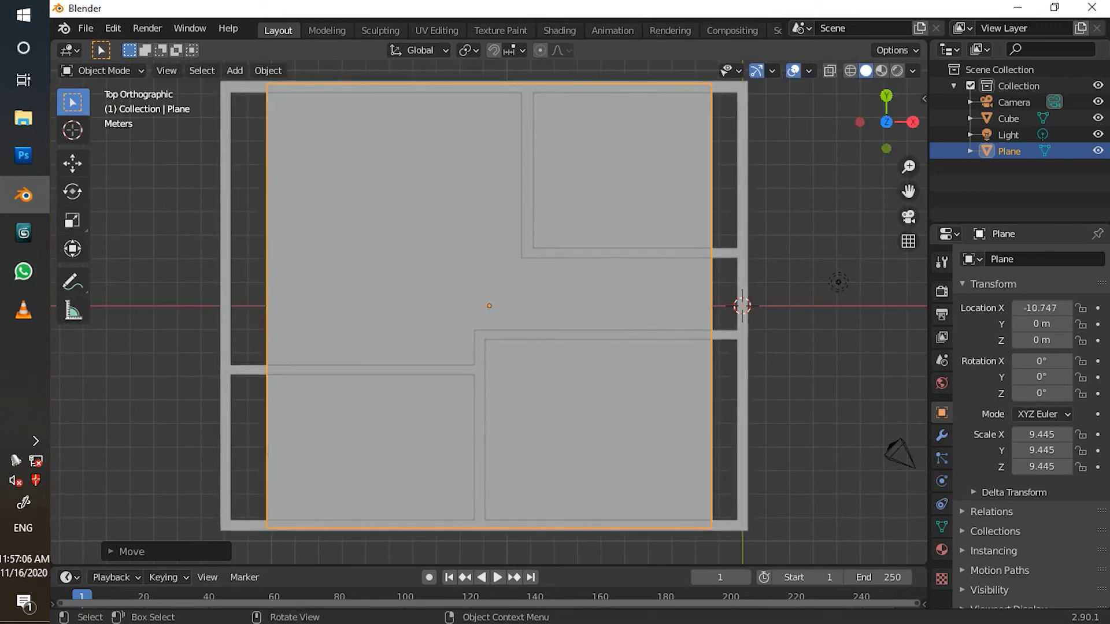
Scale the plane along X by about 1.149 and shift it along X to about -11.02 m to fit under the walls
key(s)
key(x)
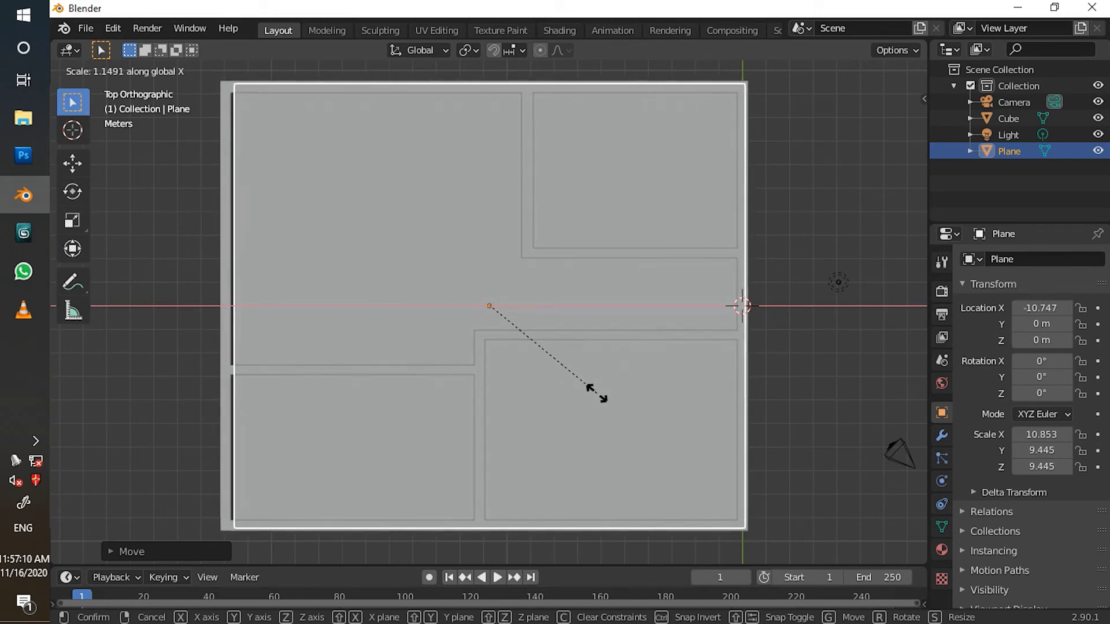
key(Return)
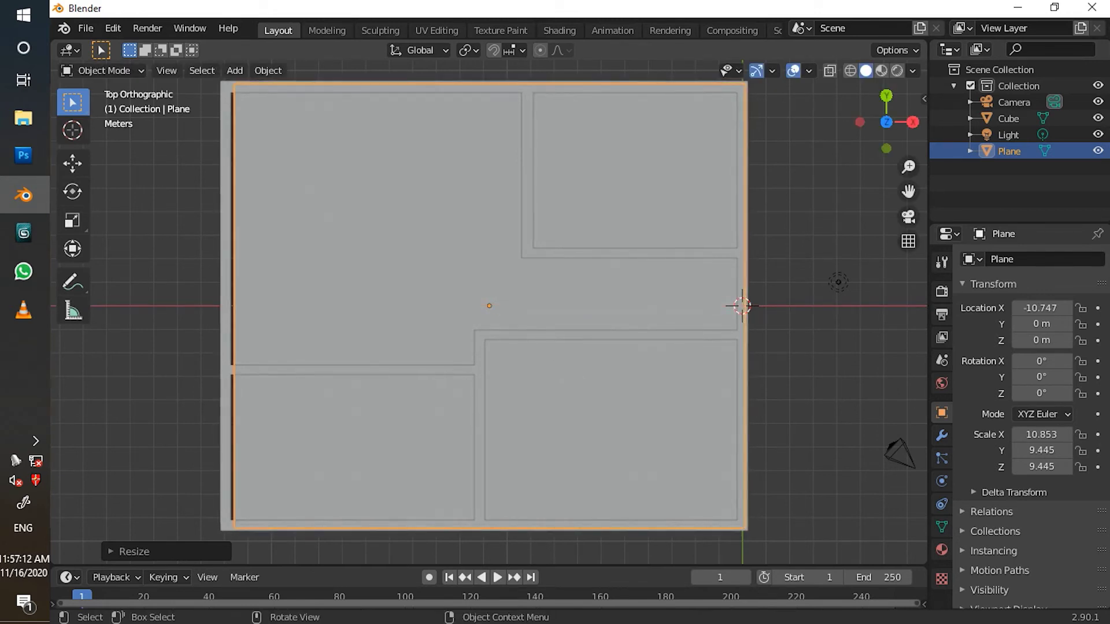
key(g)
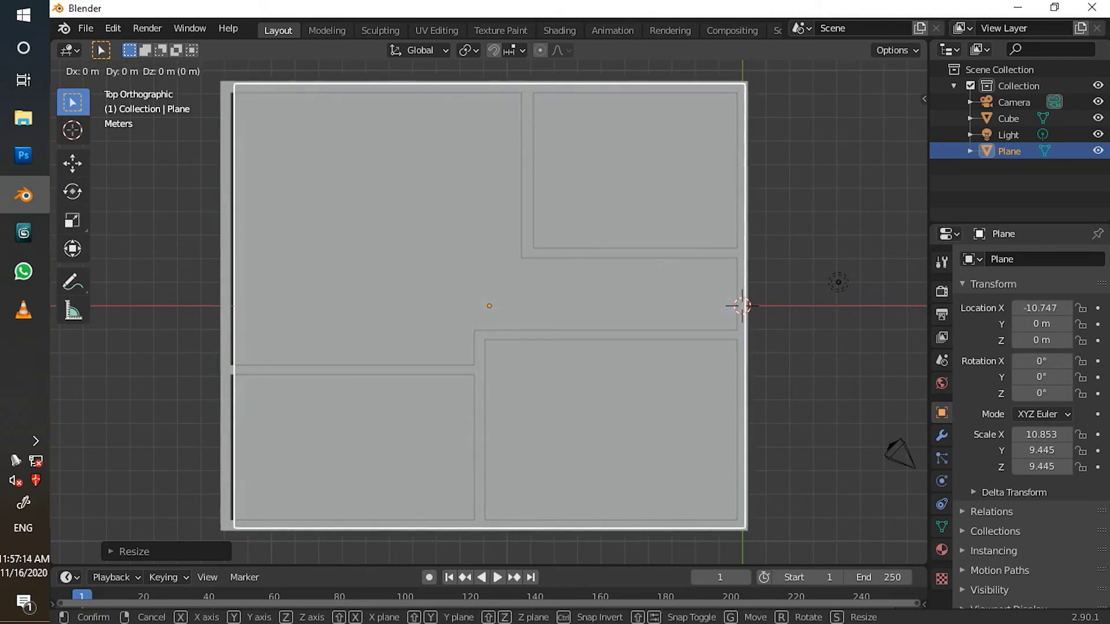
key(x)
key(Return)
Lower the floor plane along Z to about -1.77 m, level with the underside of the walls, and deselect it
middle_drag(520, 358, 359, 197)
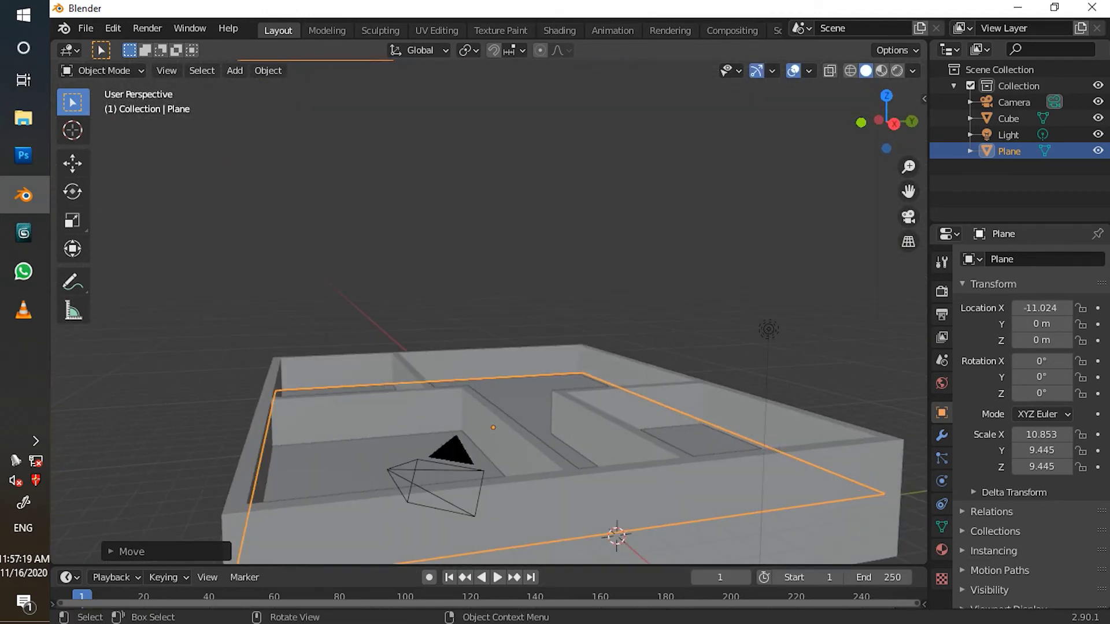
key(KP_3)
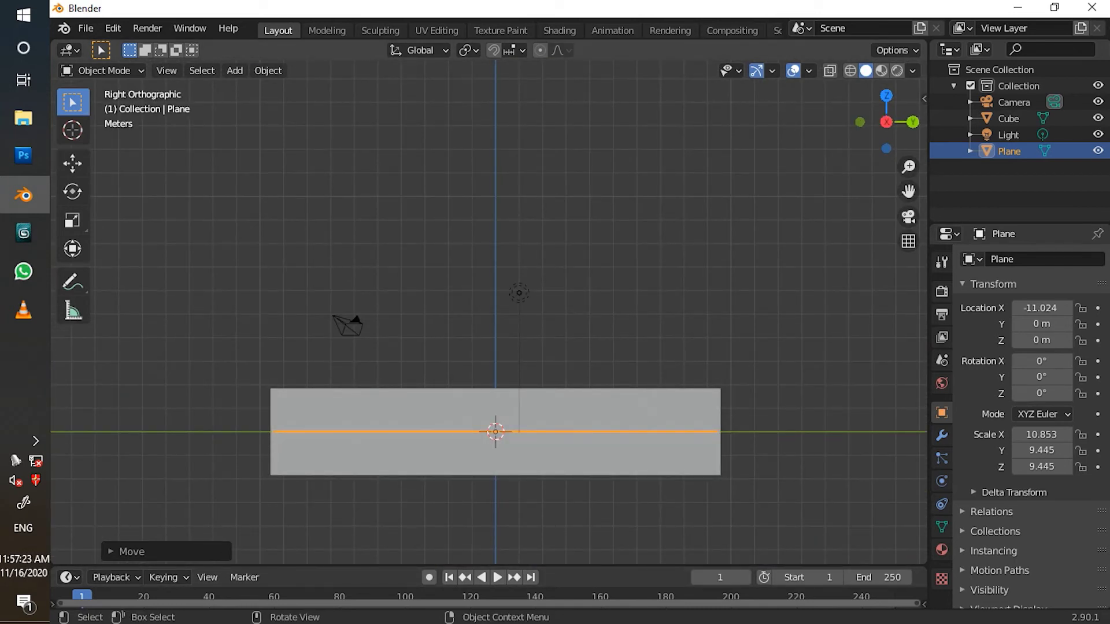
key(g)
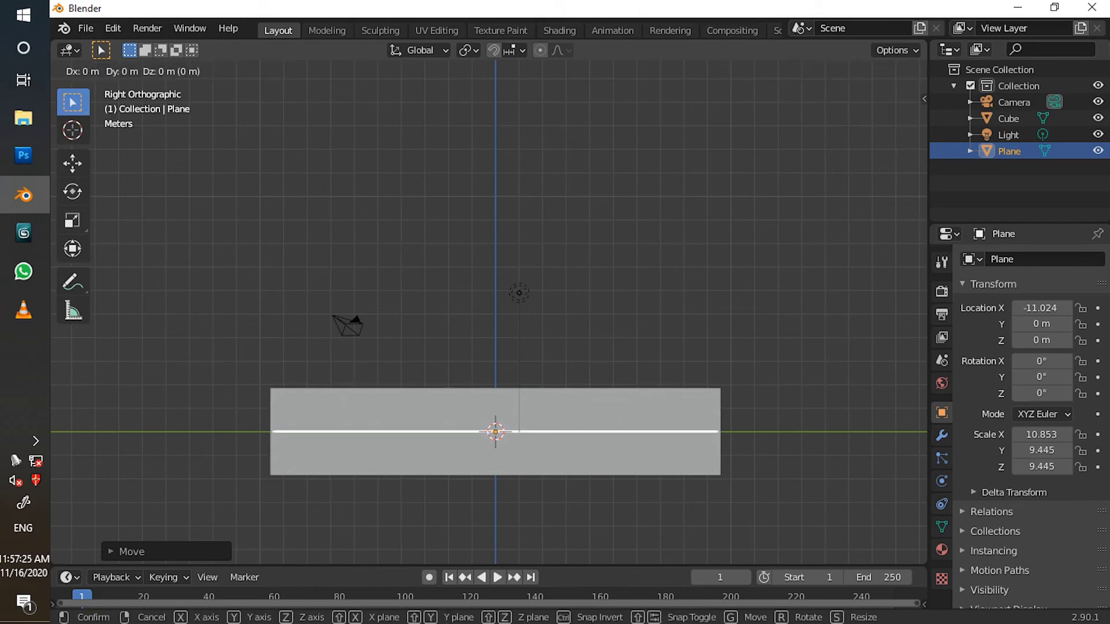
key(z)
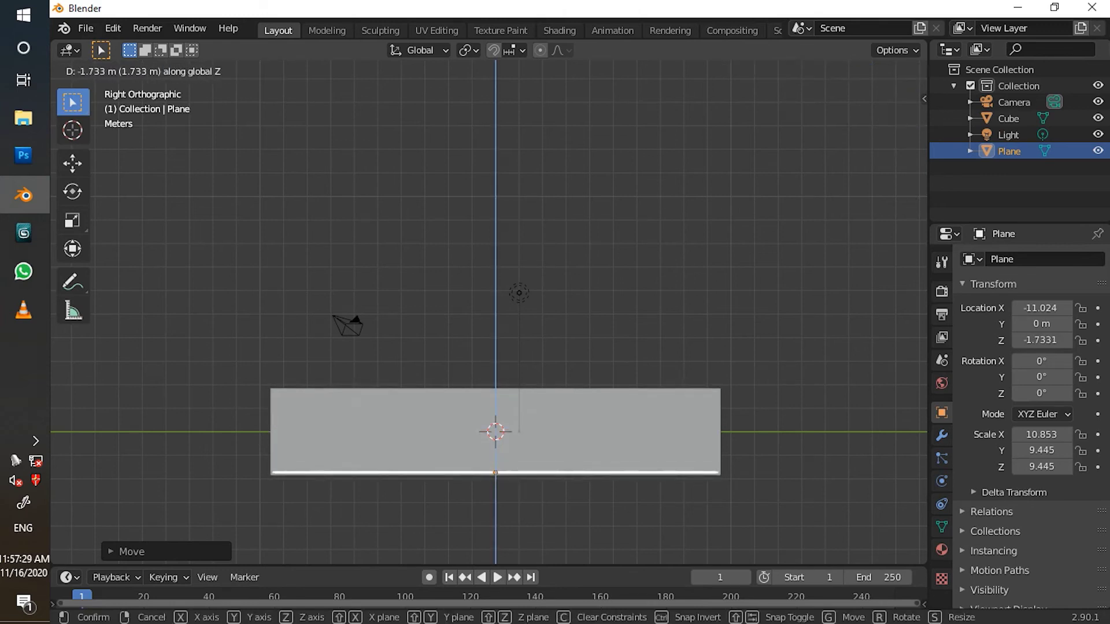
click(496, 416)
middle_drag(496, 416, 699, 456)
scroll(555, 358, down, 4)
middle_drag(497, 370, 497, 295)
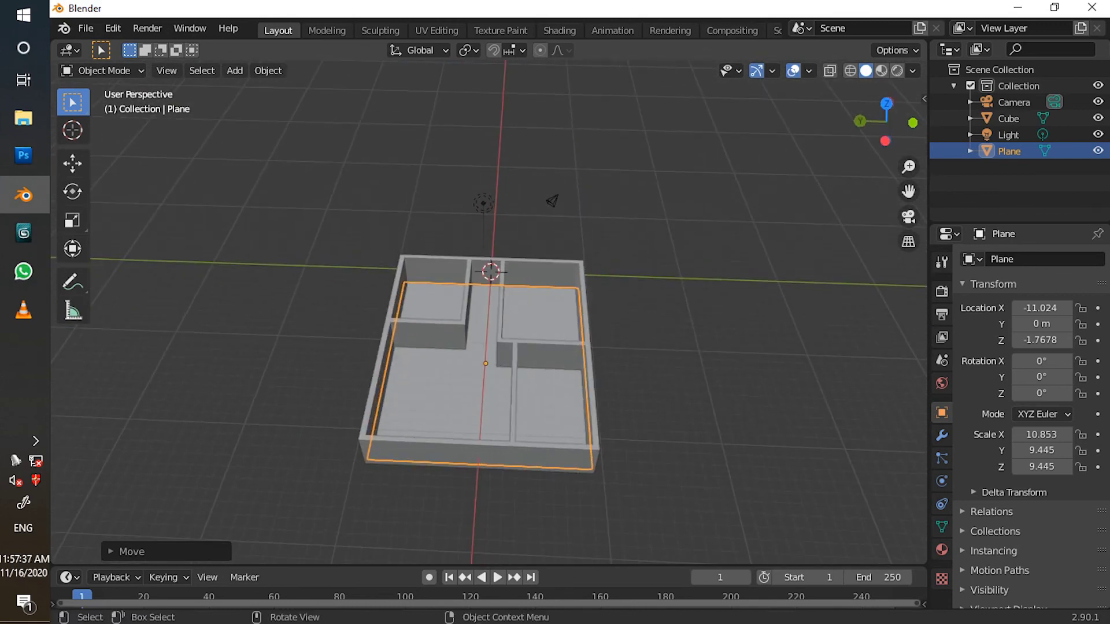
click(682, 393)
Switch the viewport shading to Rendered to preview the lighting on the house
middle_drag(682, 393, 682, 364)
middle_drag(491, 272, 450, 271)
middle_drag(520, 358, 471, 351)
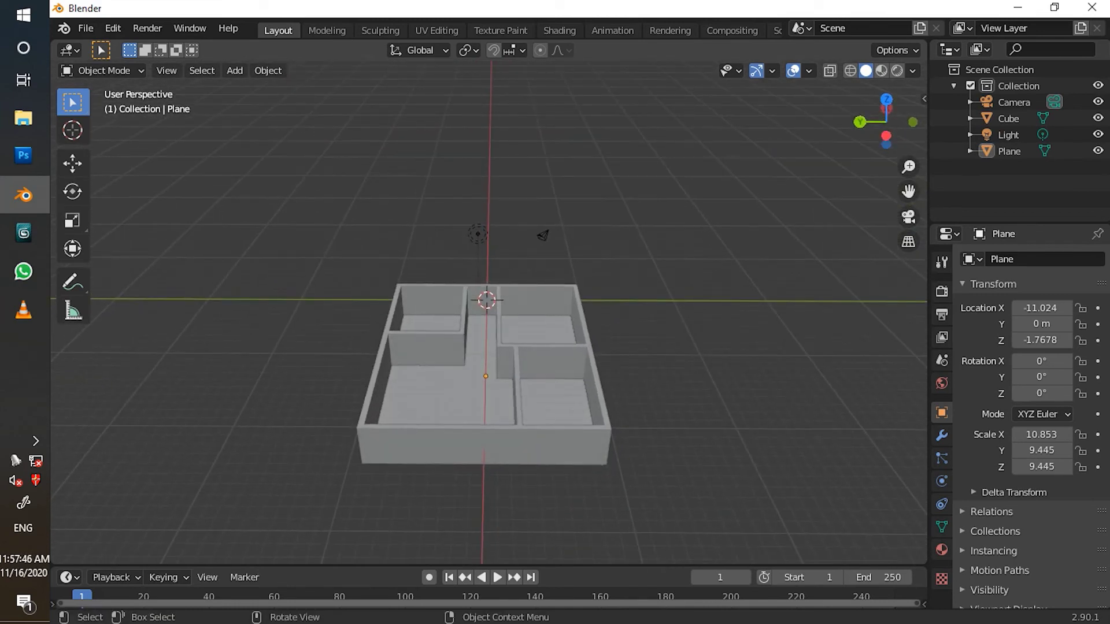
key(z)
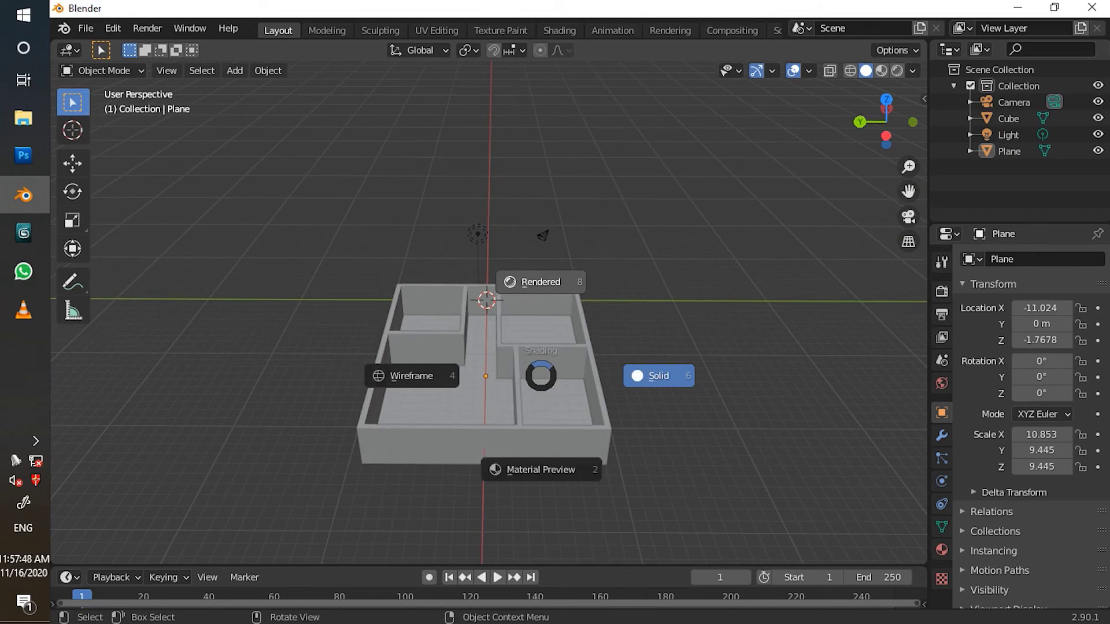
click(539, 284)
mouse_move(538, 283)
middle_down()
mouse_move(537, 319)
mouse_move(376, 301)
middle_up()
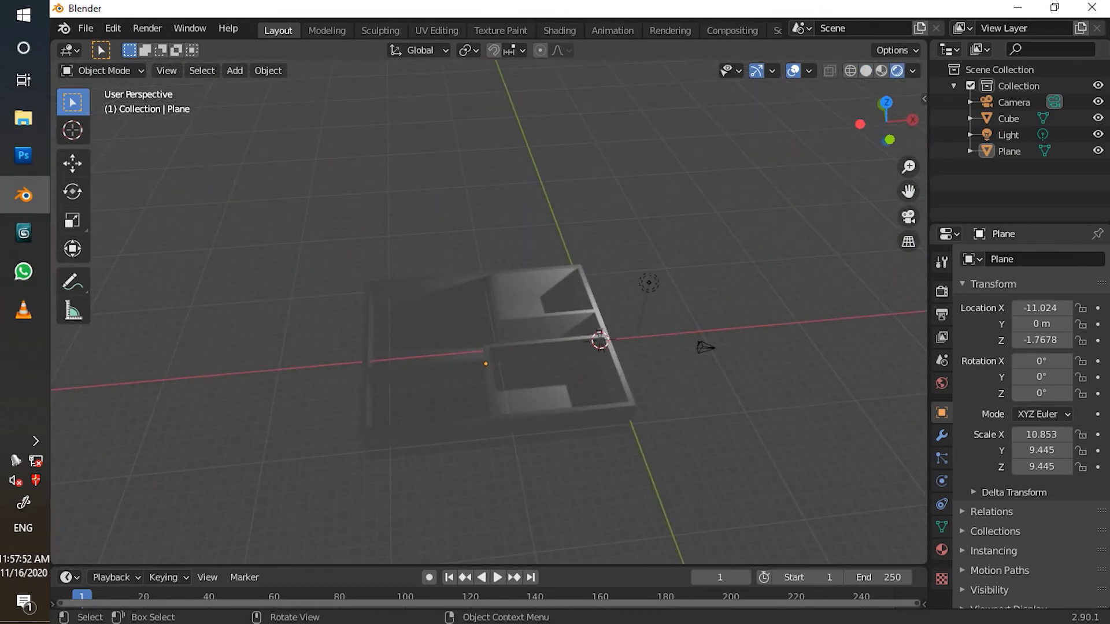
Duplicate the light over the large room at about X -17.56 m, then over the positive-Y end room at about X -4.34 m
click(648, 283)
key(shift+d)
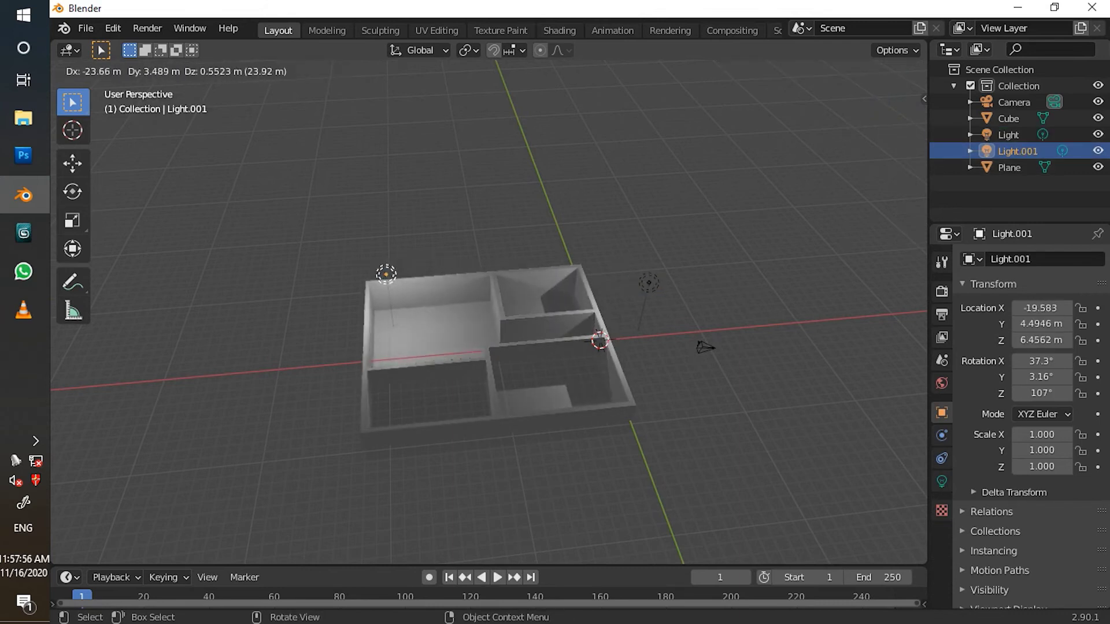
click(410, 299)
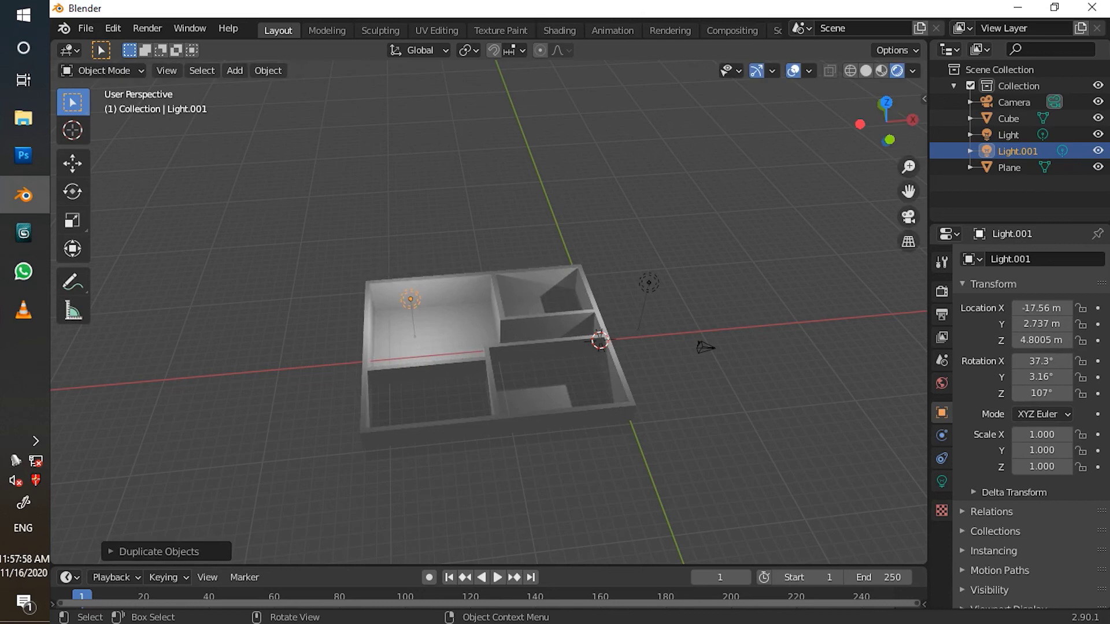
key(shift+d)
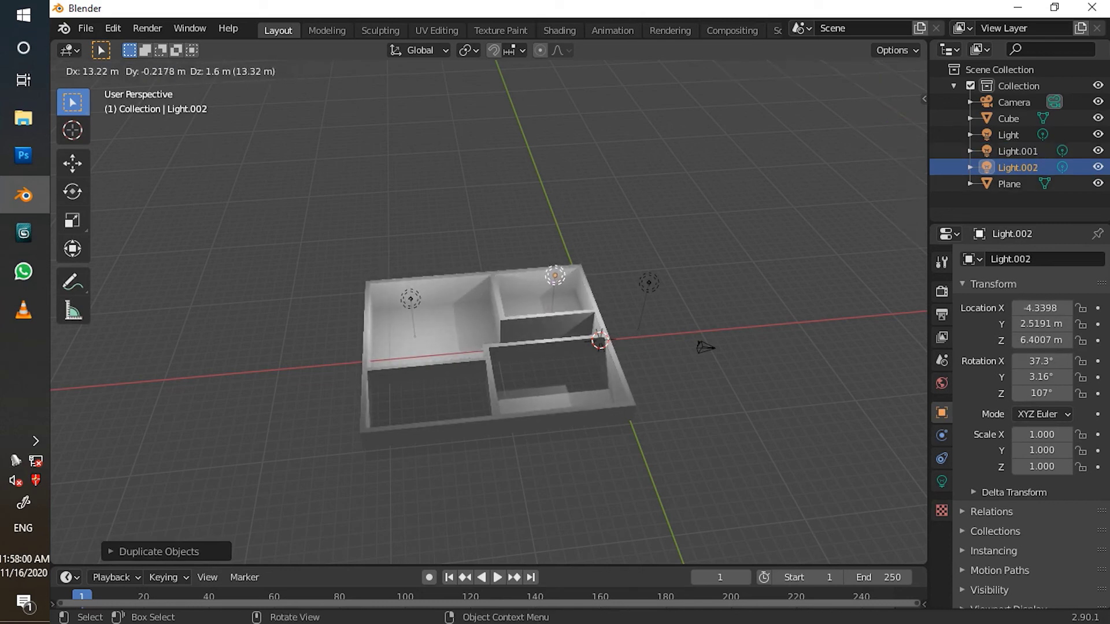
key(Return)
Duplicate the light in the positive-Y end room in place and cancel scaling the copy
key(shift+d)
key(s)
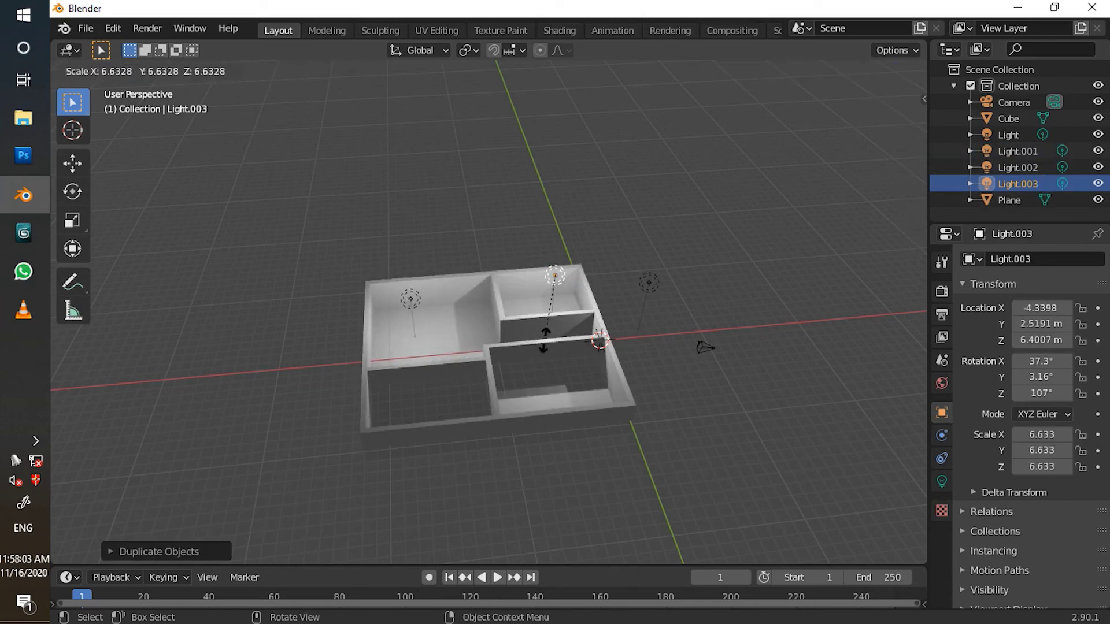
key(Escape)
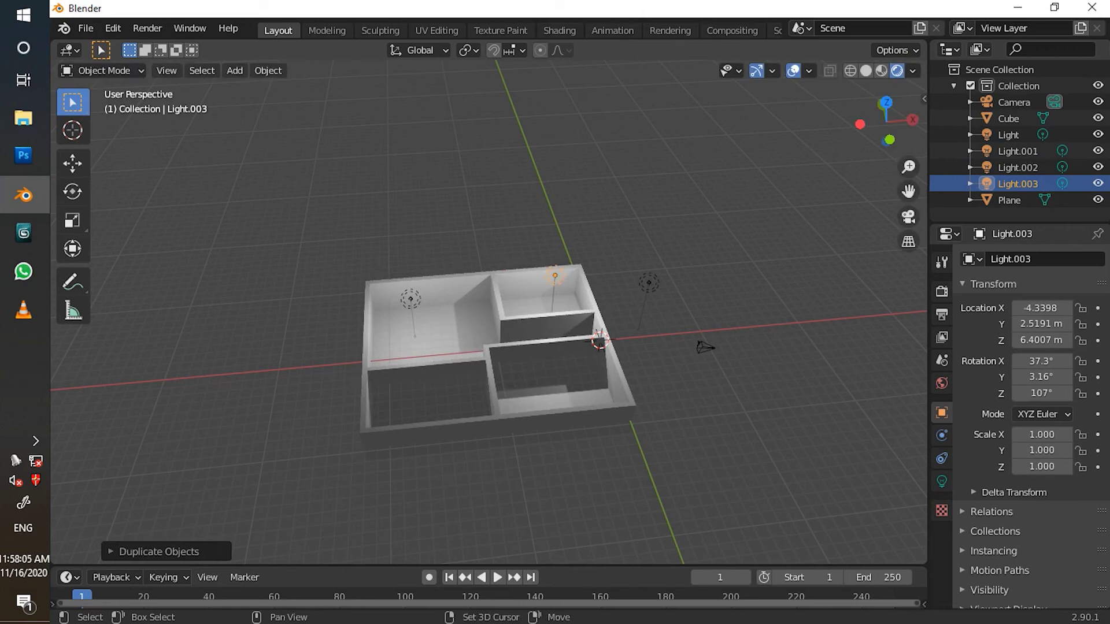
Duplicate the light into the two negative-Y rooms, at about X -6.3 m and X -16.7 m
key(shift+d)
key(Return)
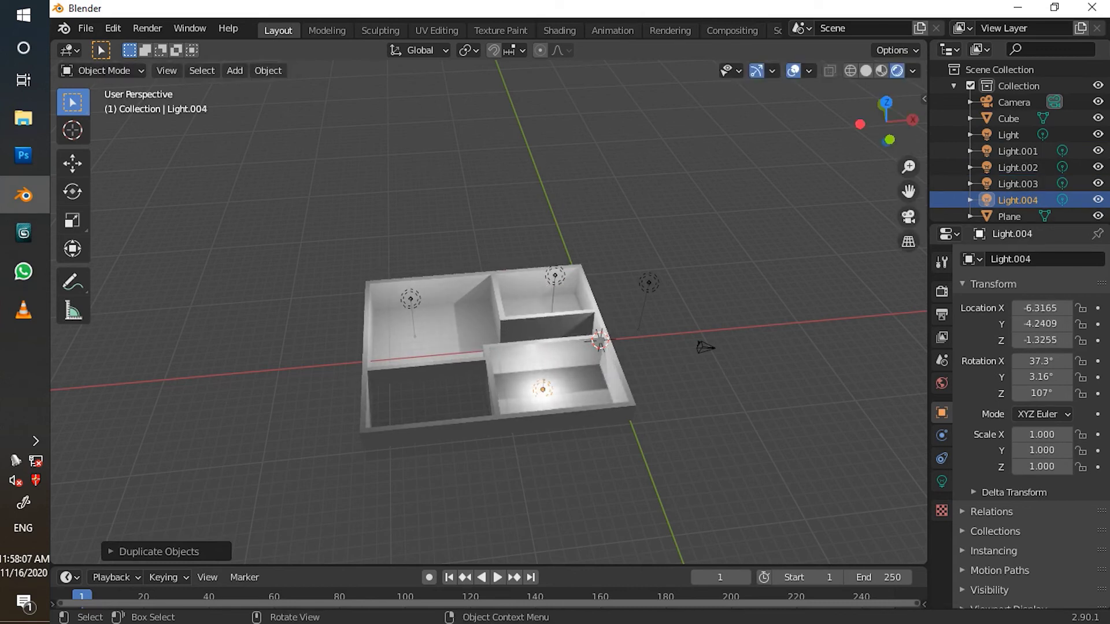
key(shift+d)
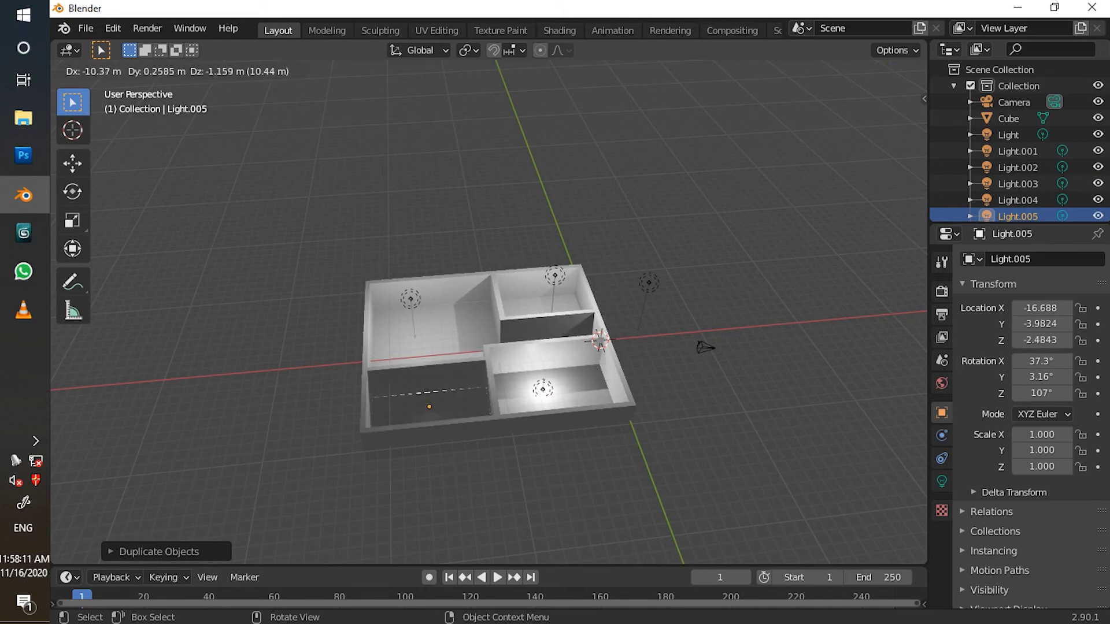
key(Return)
In right orthographic view, raise the light in the far negative-Y room to just above the walls
key(KP_3)
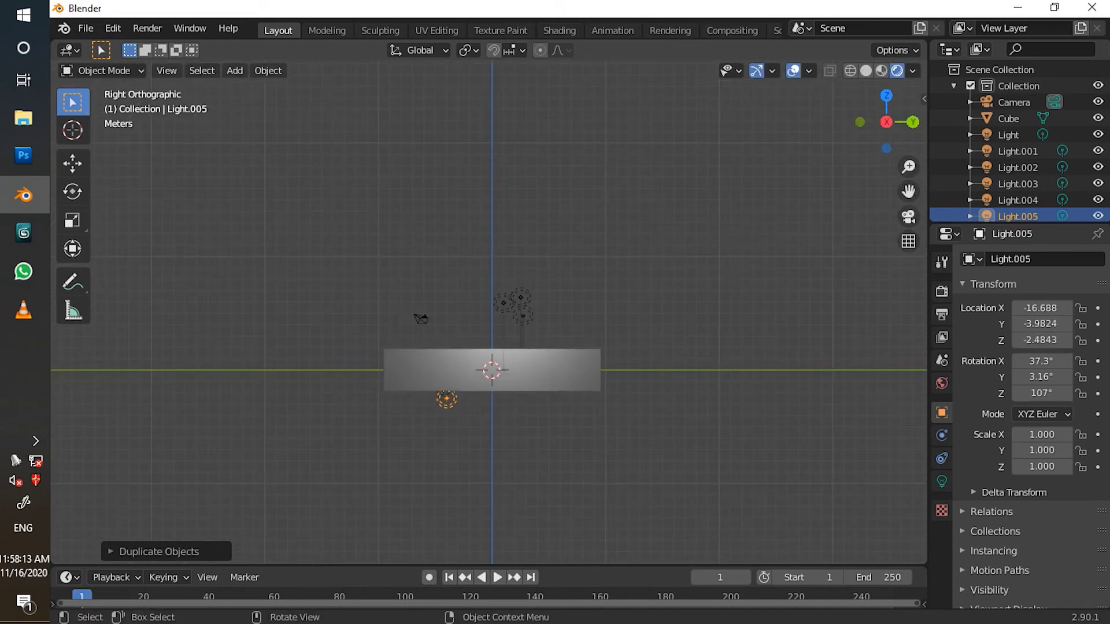
key(g)
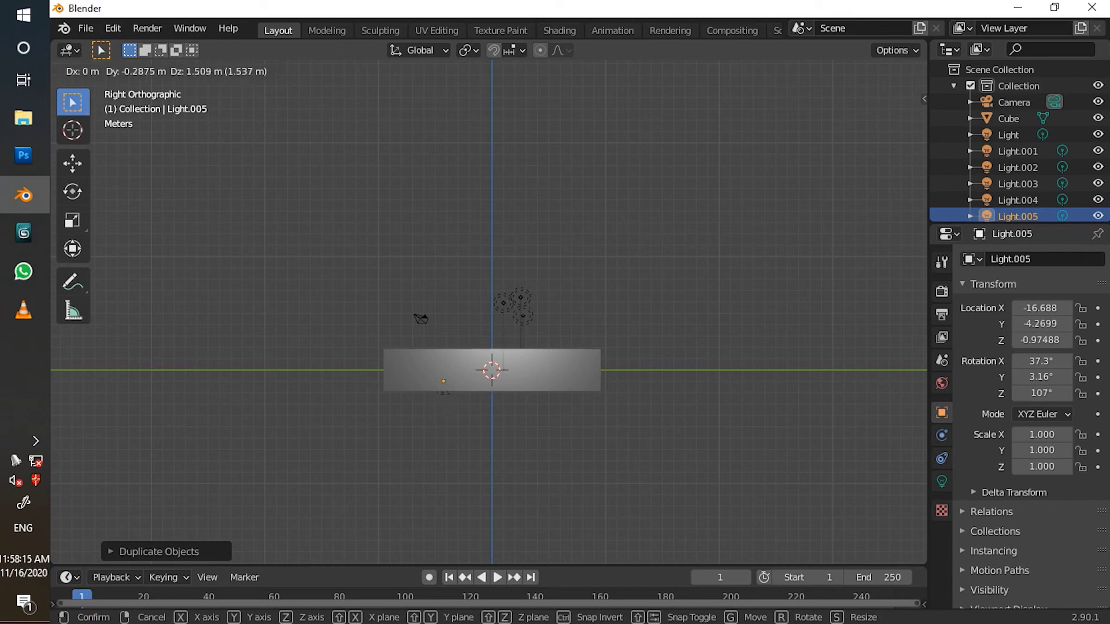
key(Return)
middle_drag(462, 324, 463, 386)
Move the light of the near negative-Y room to about X -7.41 m, Y -4.60 m and Z 2.88 m
click(442, 398)
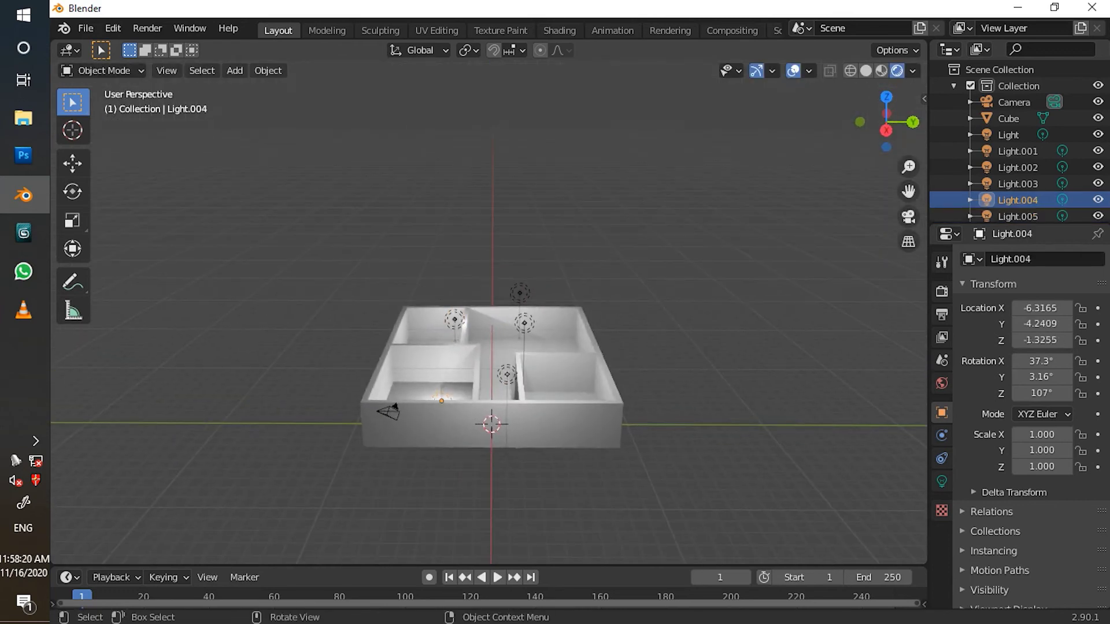
key(g)
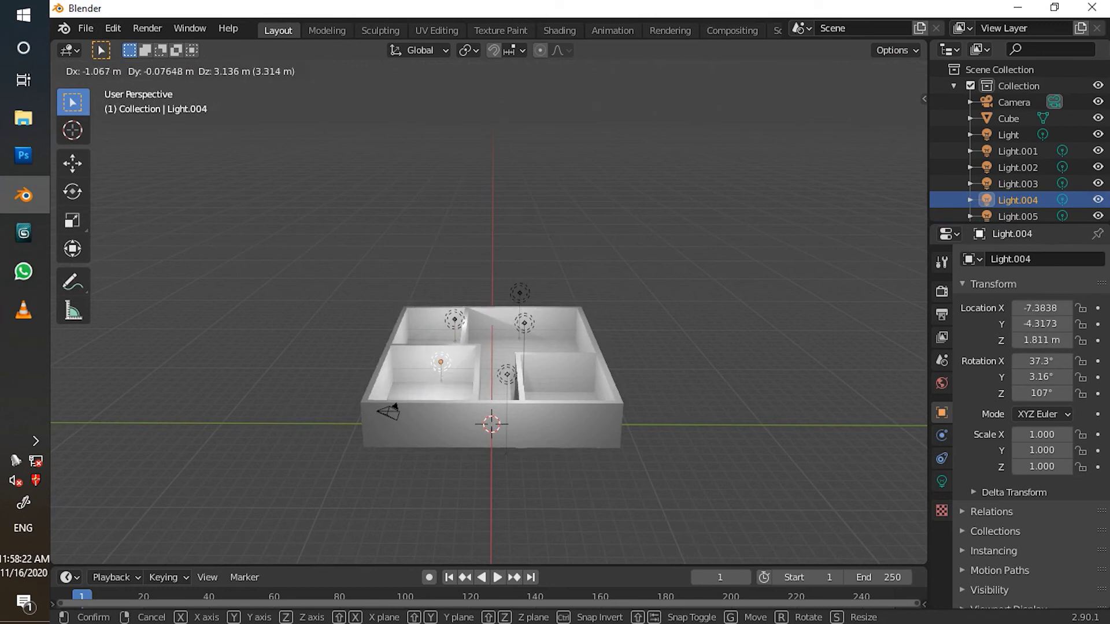
key(Return)
key(KP_3)
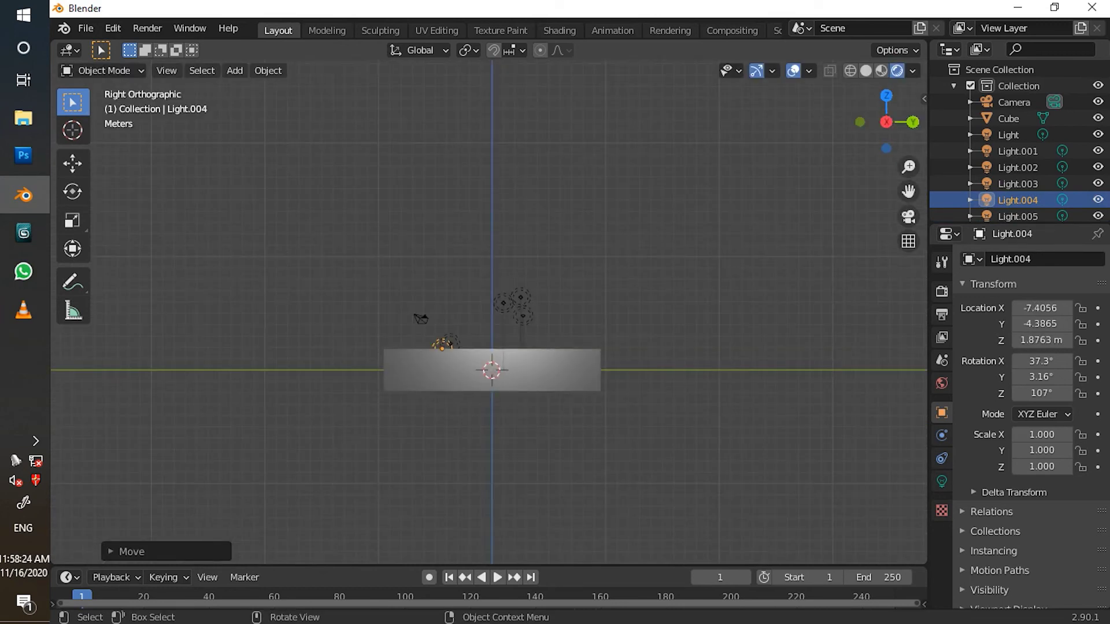
key(g)
key(Return)
Select the original light and the three copies on the positive-Y side and lower them together by about 2.1 m
drag(477, 268, 551, 333)
key(g)
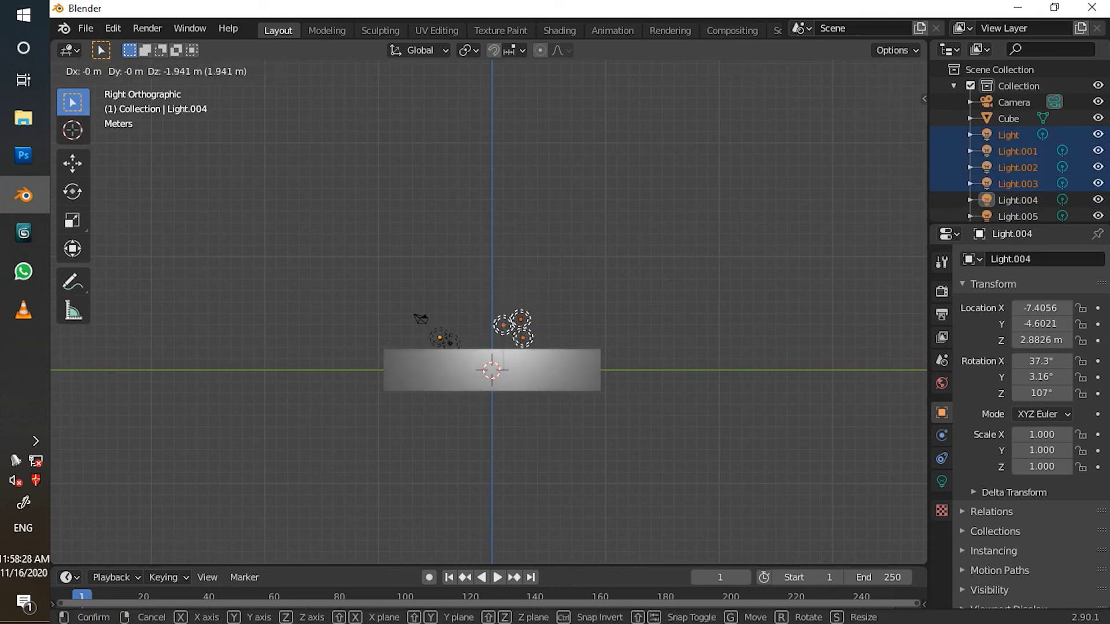
key(Return)
Move the light of the far negative-Y room to about X -17.15 m, Y -5.20 m and Z 4.00 m
middle_drag(551, 353, 584, 442)
middle_drag(475, 513, 301, 280)
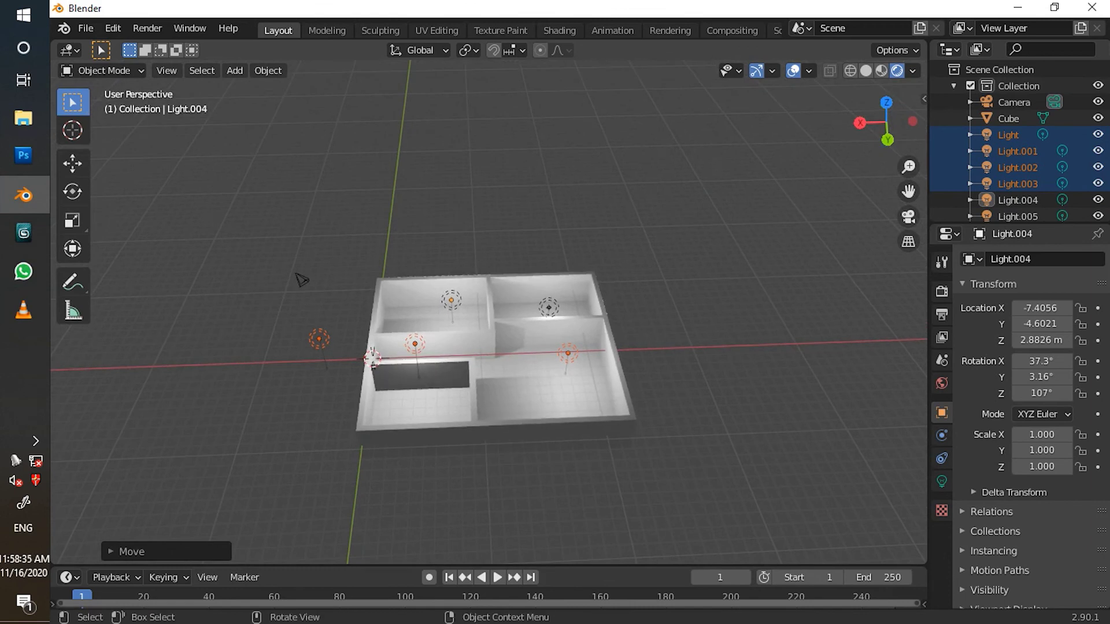
key(ctrl+z)
key(g)
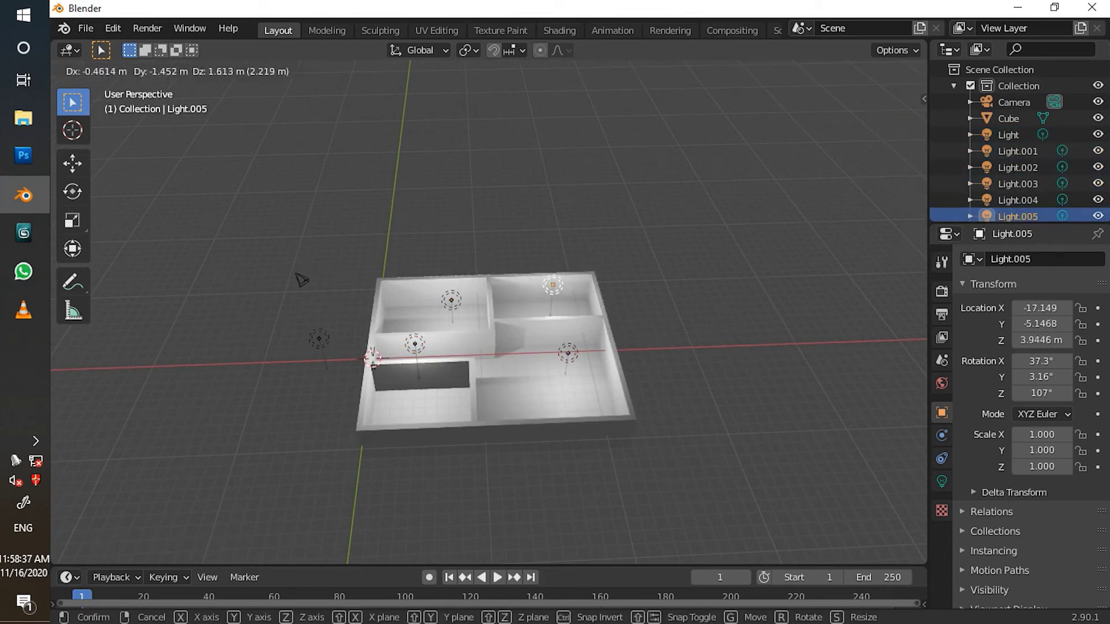
click(301, 280)
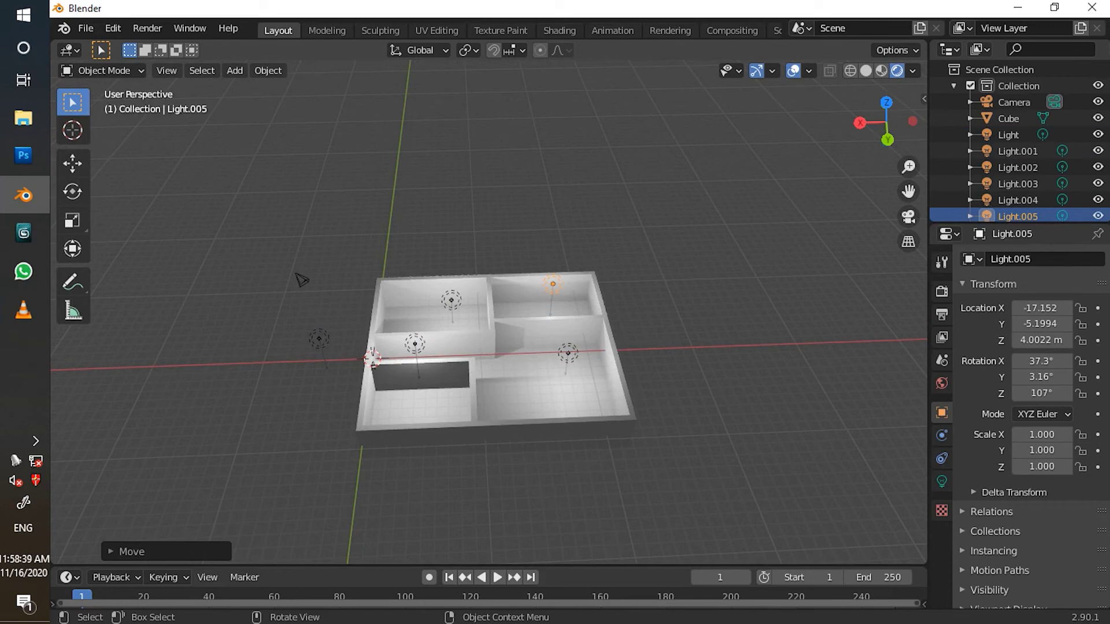
In top orthographic view, move one of the two overlapping lights along positive Y to the middle of its room
key(KP_7)
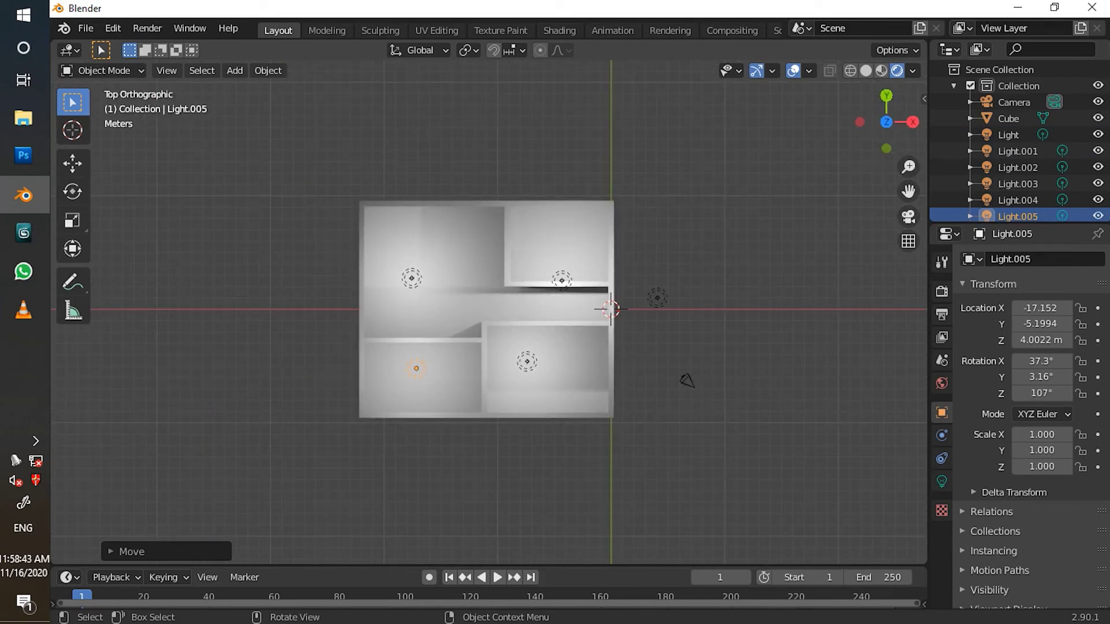
click(657, 298)
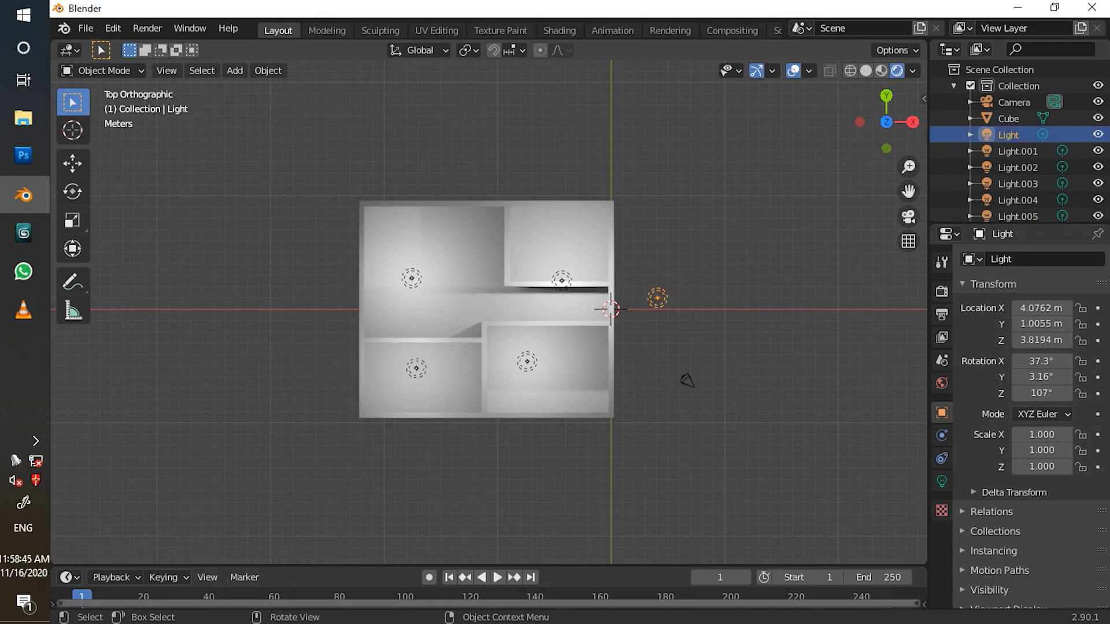
click(562, 281)
key(g)
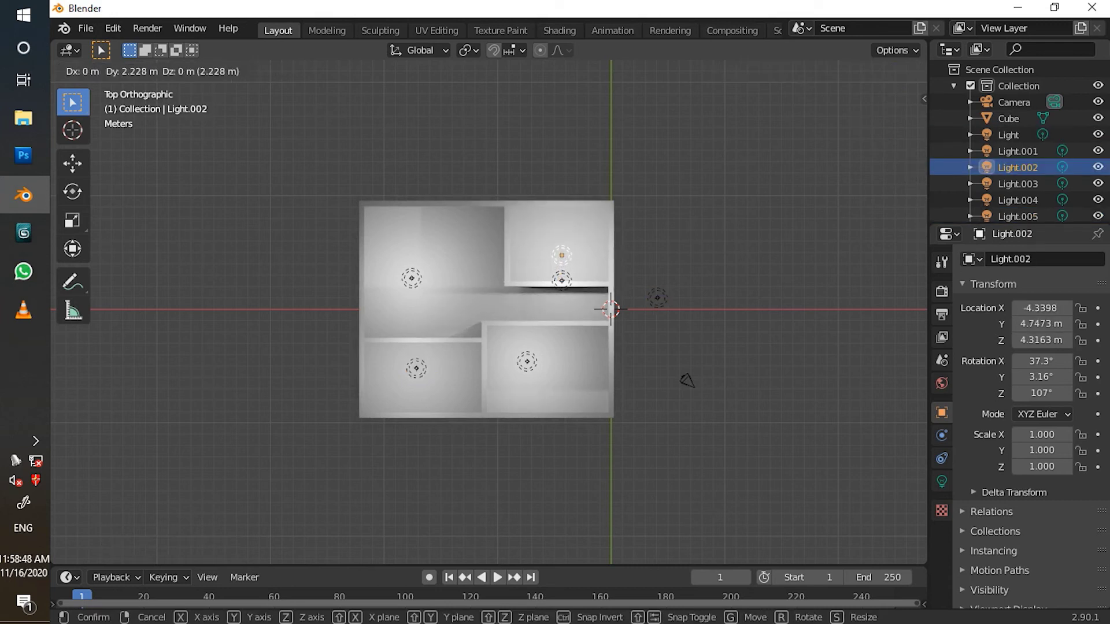
click(564, 248)
Move the remaining light beside the corridor wall outside the far end of the house, to about X -26.5 m, Y 5.1 m
click(561, 280)
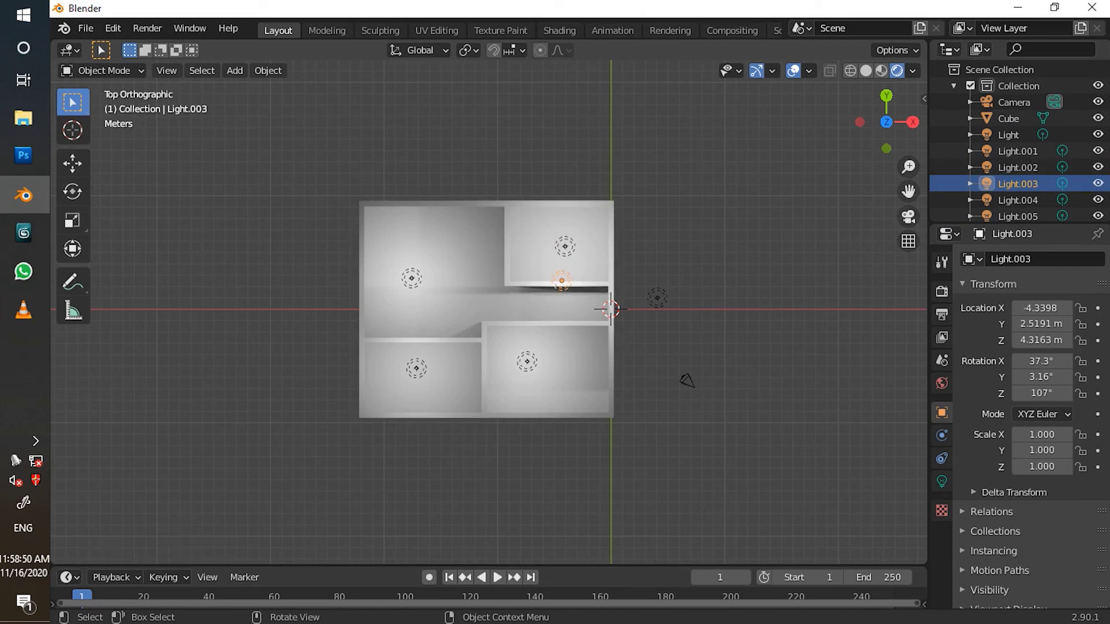
key(g)
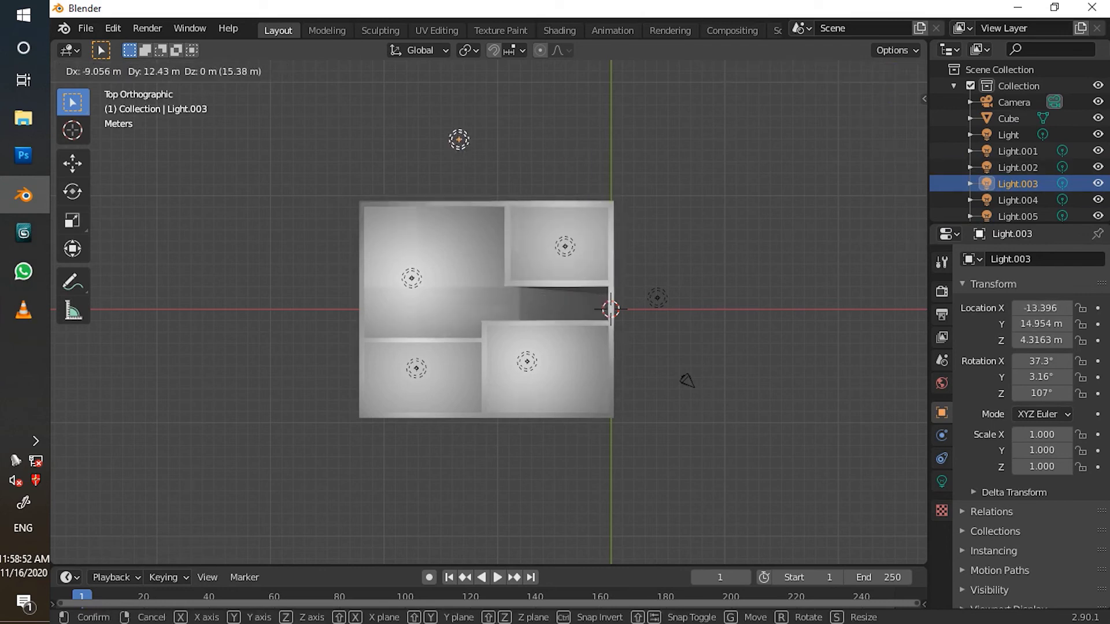
click(312, 248)
key(g)
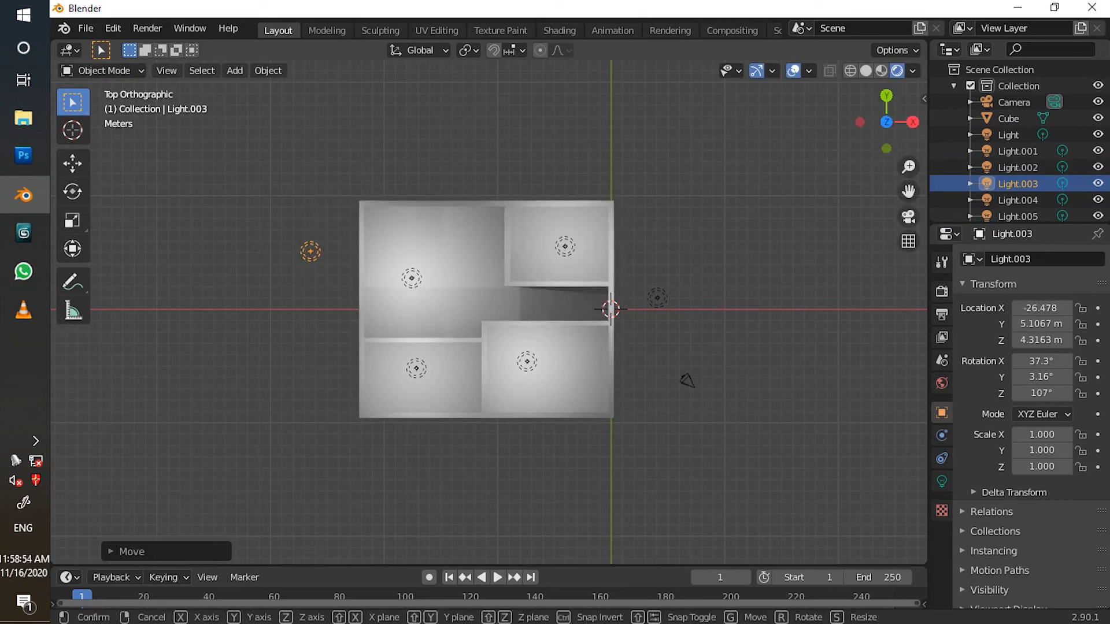
key(Return)
Move the original light from outside the house into the corridor, at about X -2.9 m, Y 0.2 m
click(657, 298)
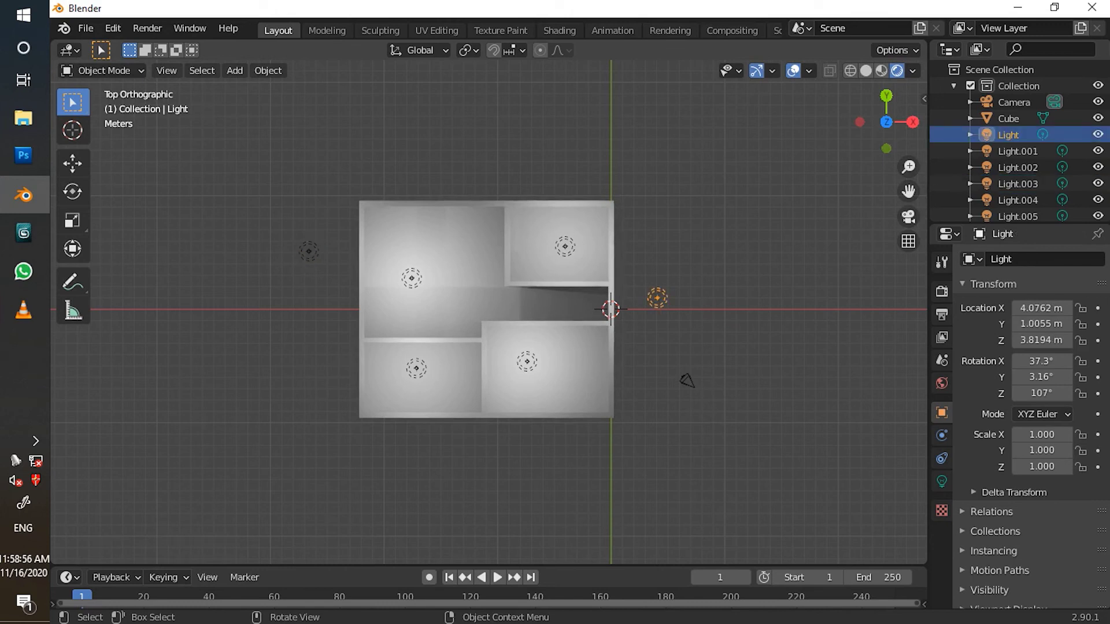
key(g)
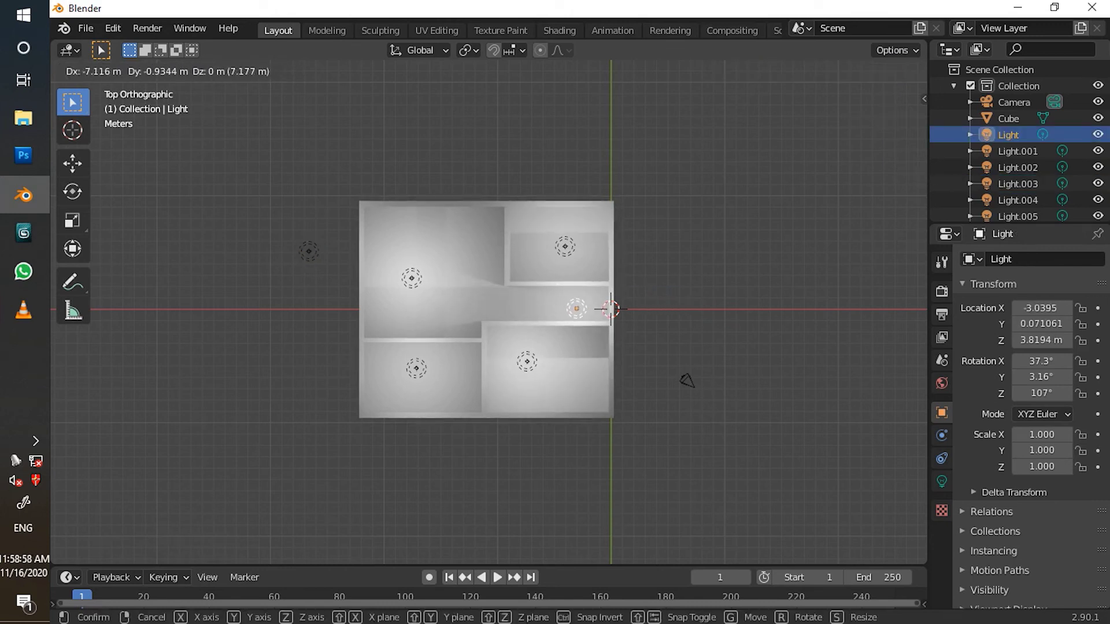
key(Return)
Duplicate the corridor light and place the copy outside the house near the camera
key(shift+d)
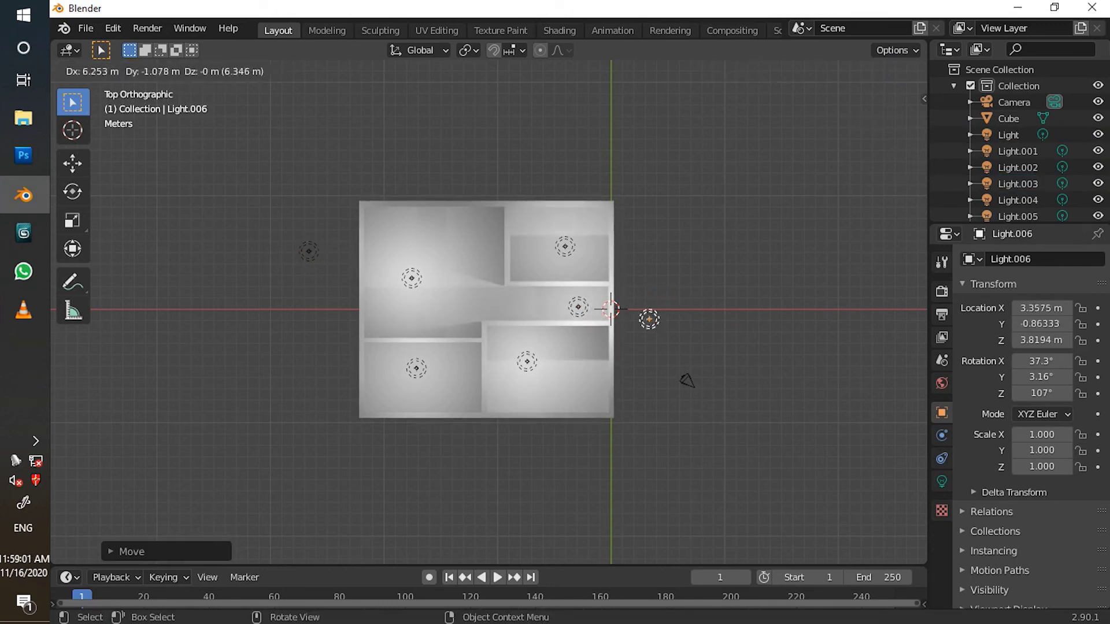
click(687, 378)
middle_drag(686, 376, 576, 247)
scroll(577, 247, up, 2)
Set the base color of the wall object's material to a saturated blue
click(474, 404)
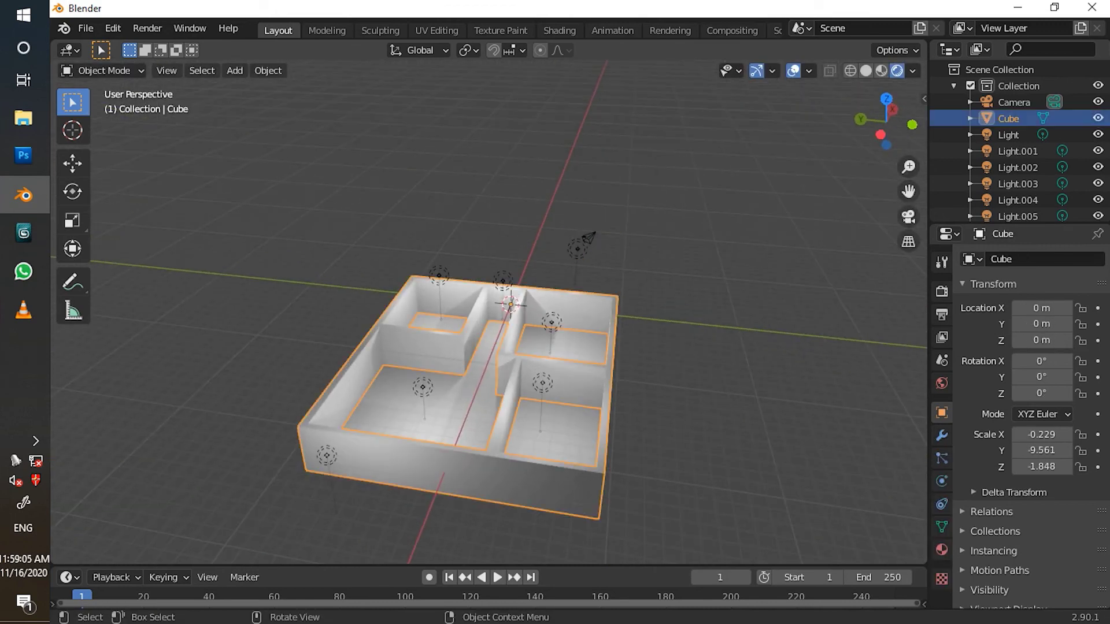
click(942, 549)
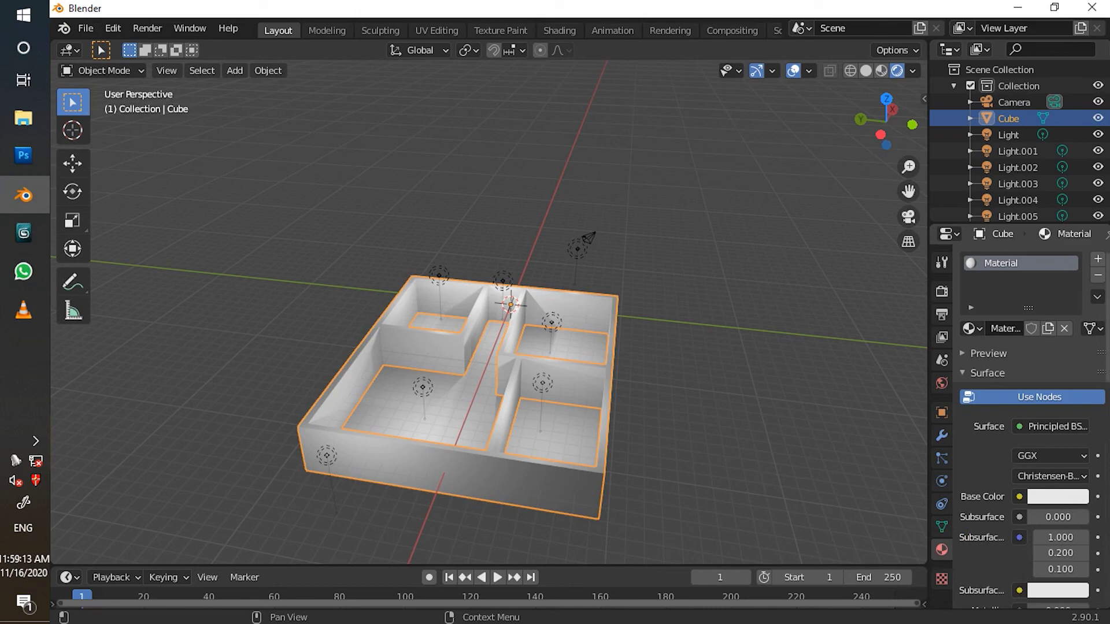
click(1057, 496)
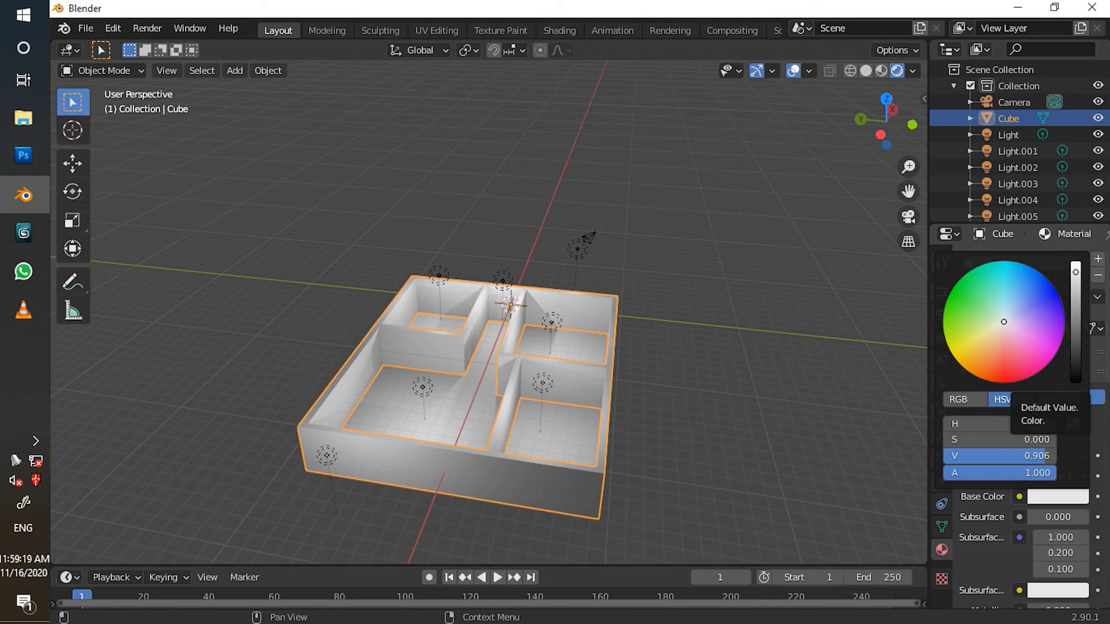
mouse_move(996, 331)
mouse_down()
mouse_move(959, 363)
mouse_move(949, 312)
mouse_move(988, 267)
mouse_move(1023, 264)
mouse_move(1056, 290)
mouse_move(1064, 318)
mouse_move(1056, 290)
mouse_move(994, 290)
mouse_move(1030, 300)
mouse_move(1024, 264)
mouse_move(1032, 268)
mouse_up()
mouse_move(664, 277)
middle_down()
mouse_move(650, 336)
mouse_move(597, 359)
mouse_move(650, 295)
middle_up()
Add a new material to the floor plane and set its base color to orange, about H 0.037, S 0.576, V 0.906
click(584, 347)
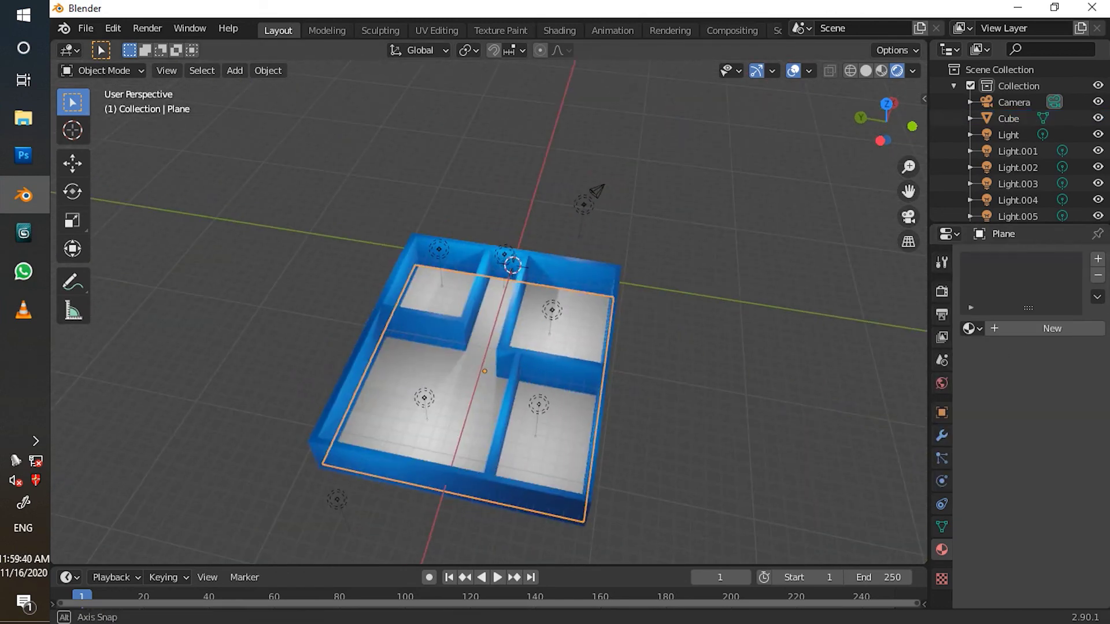
click(1051, 328)
click(1047, 328)
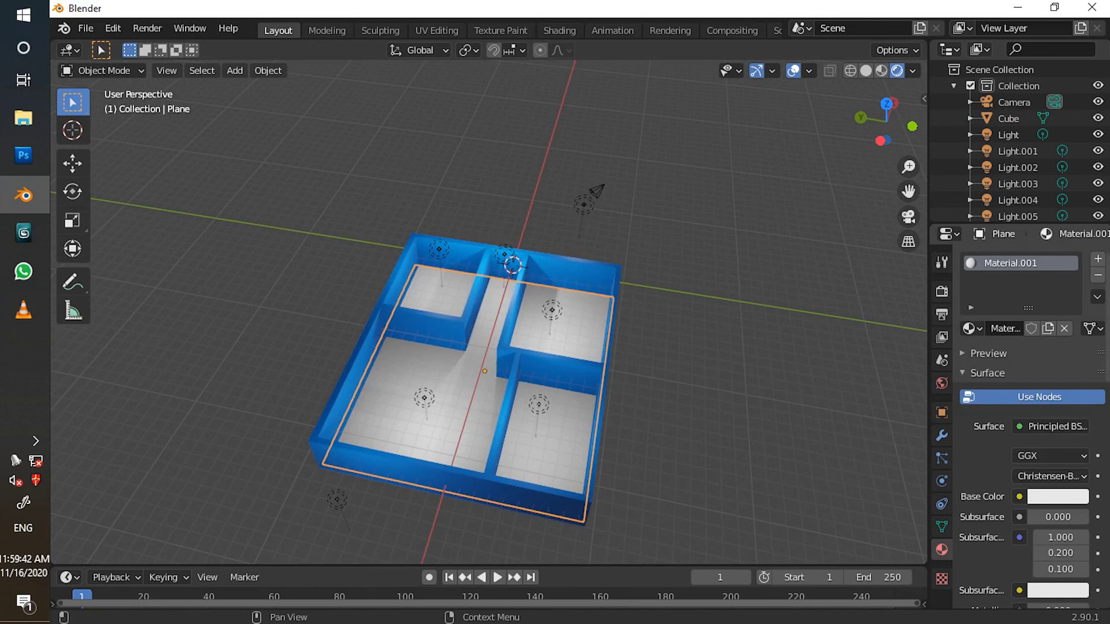
click(1057, 497)
drag(1003, 321, 995, 356)
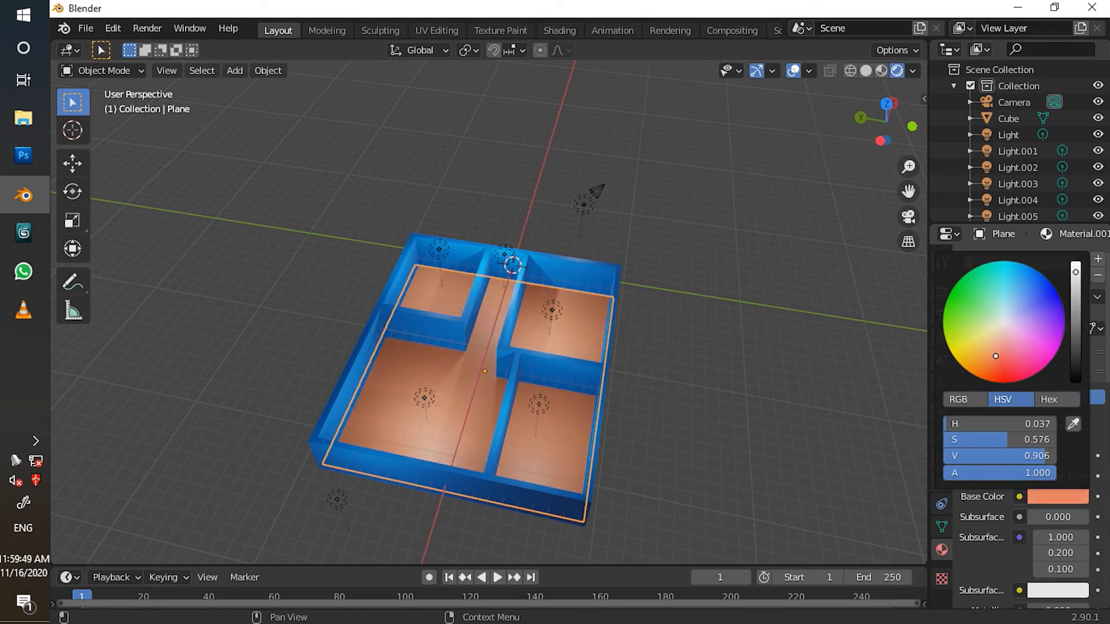
Shift the floor material's base color to a pinkish red and darken it
mouse_move(995, 356)
mouse_down()
mouse_move(1016, 344)
mouse_move(1011, 355)
mouse_up()
drag(1074, 273, 1075, 297)
middle_drag(693, 370, 632, 371)
middle_drag(806, 360, 763, 381)
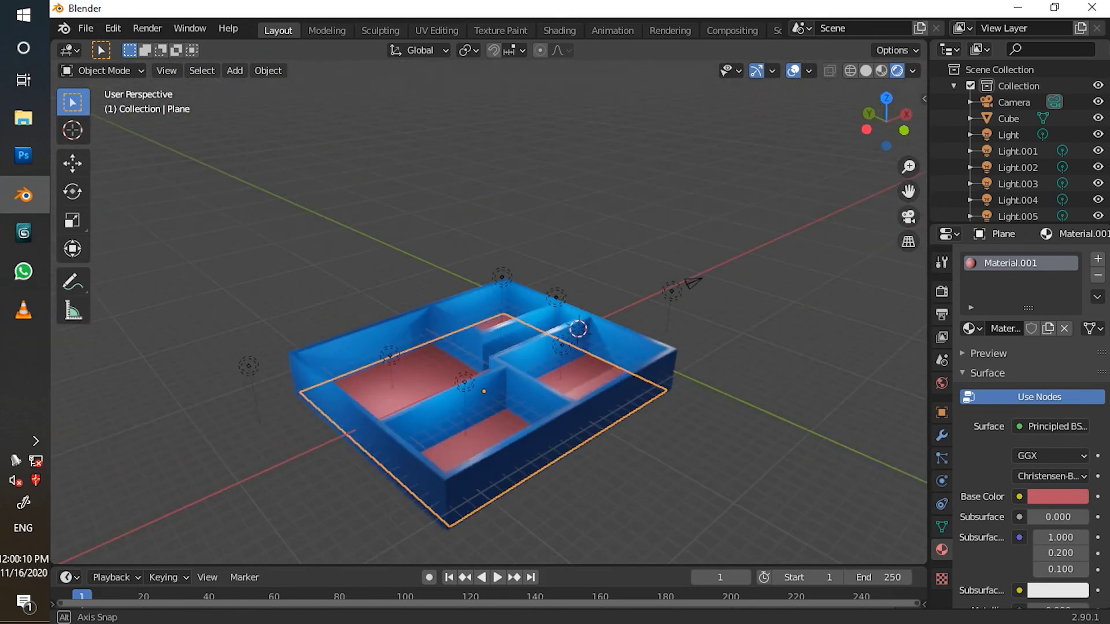